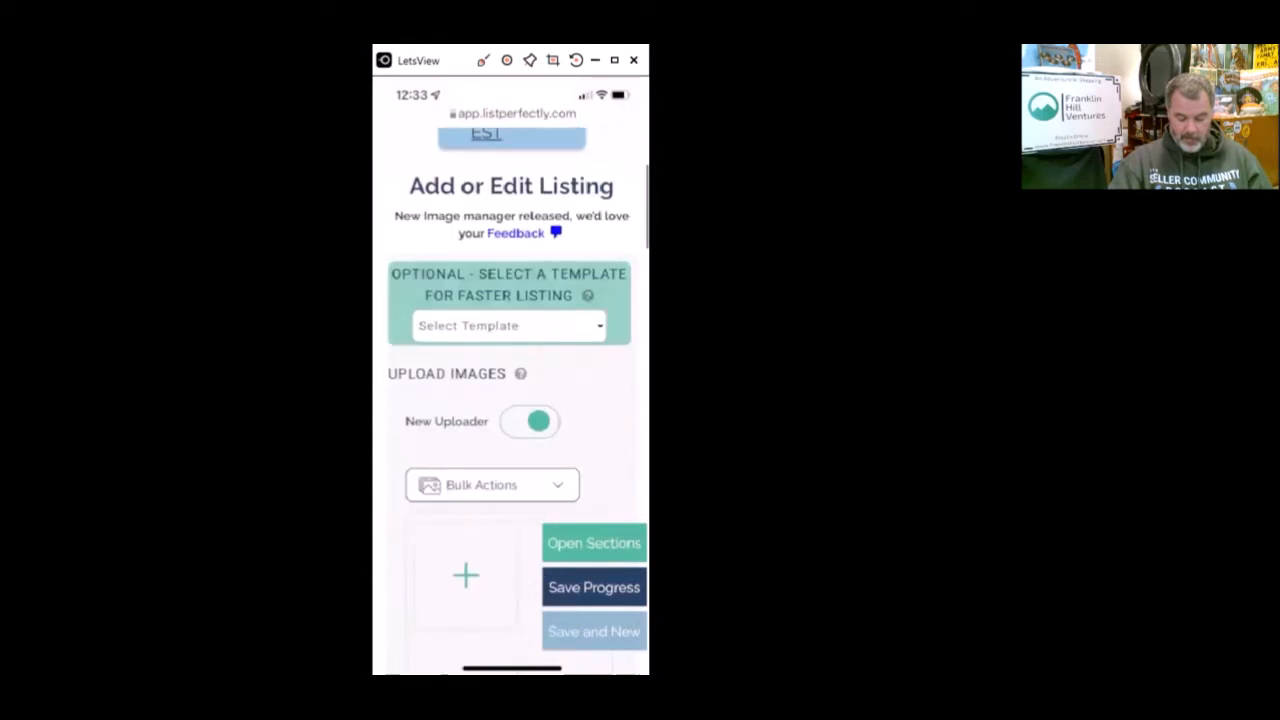
- Upload the nine teapot photos from the phone's photo library to the new listing
left_click(466, 575)
left_click(483, 532)
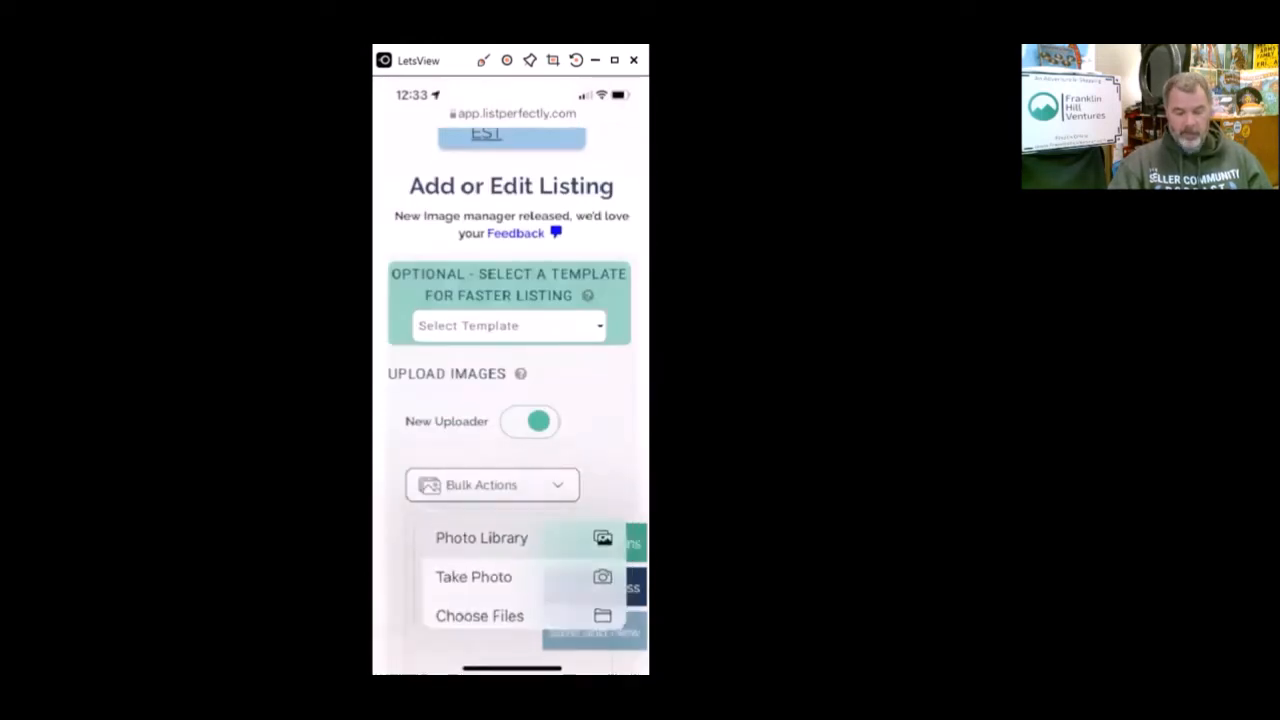
left_click(540, 129)
left_click(447, 254)
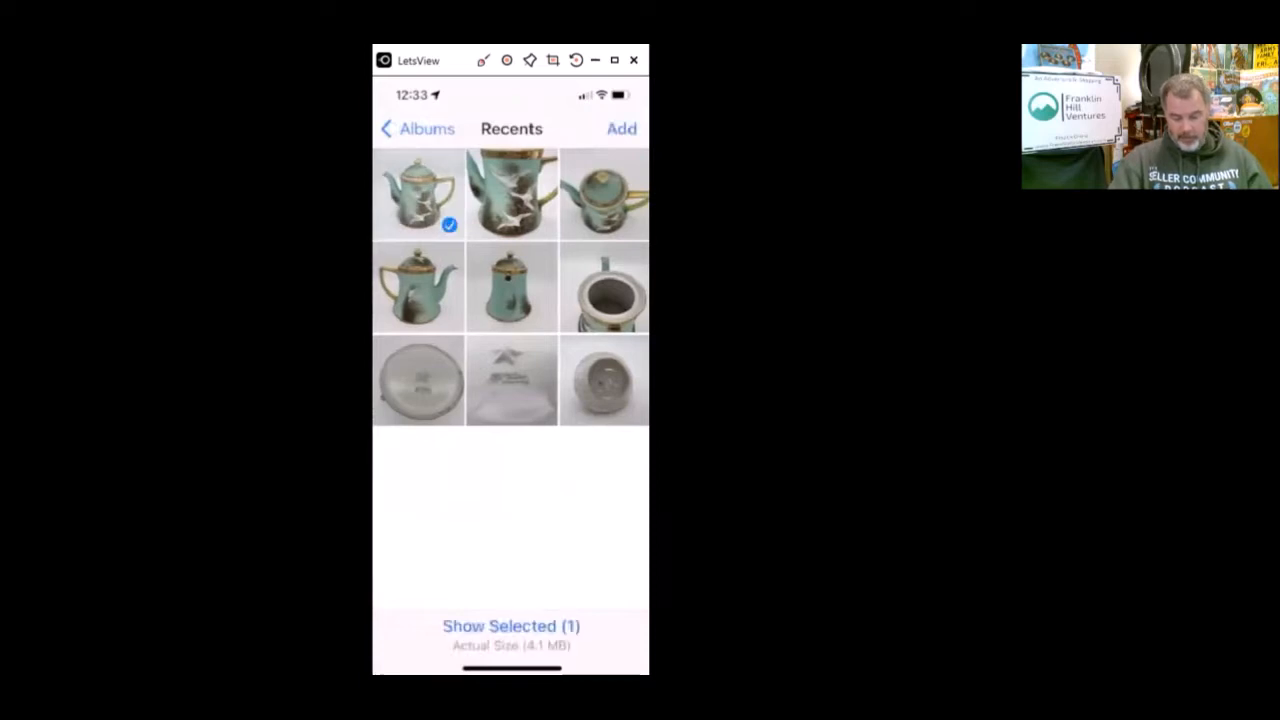
left_click_drag(418, 195, 604, 381)
left_click(621, 129)
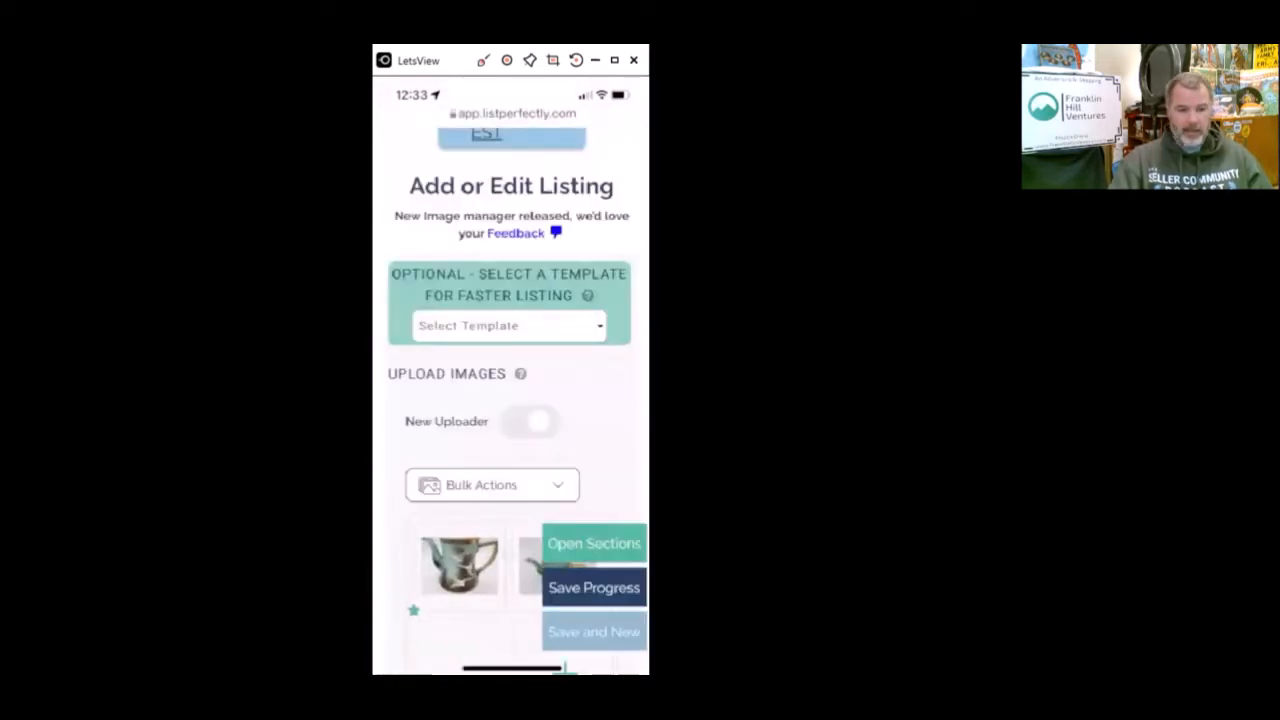
scroll(510, 400, "down", 3)
scroll(510, 400, "down", 10)
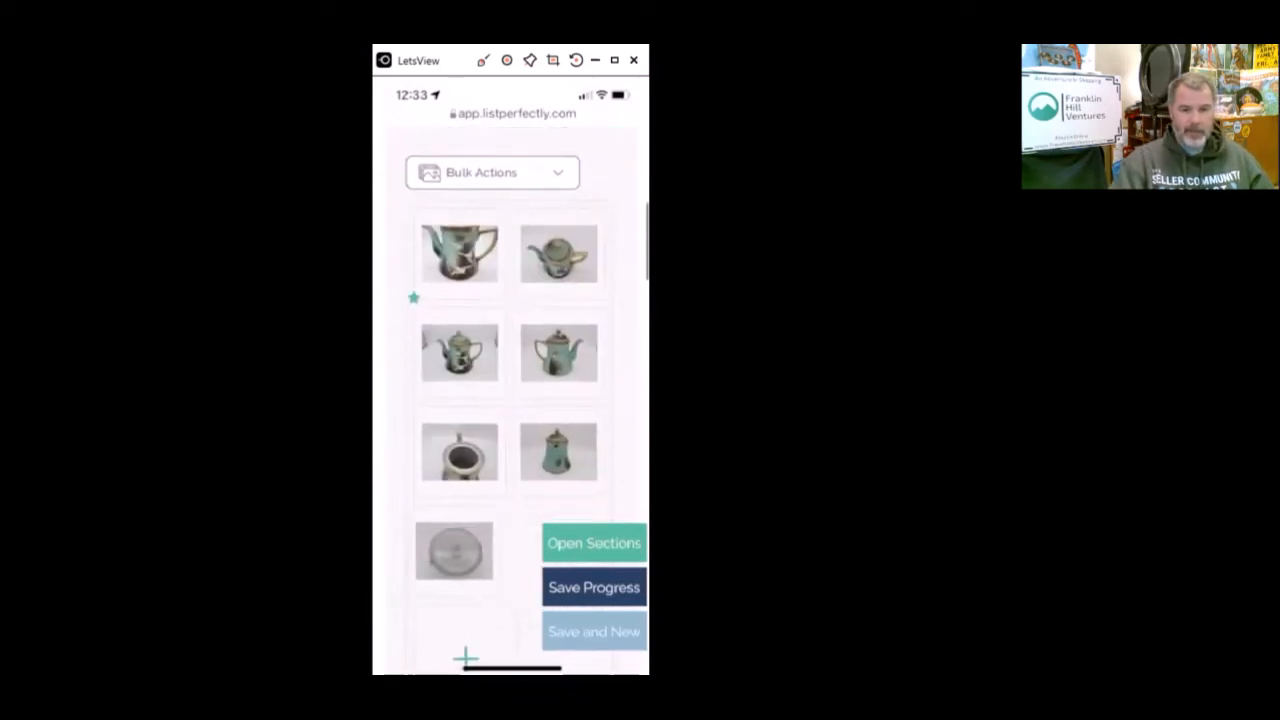
scroll(510, 400, "down", 15)
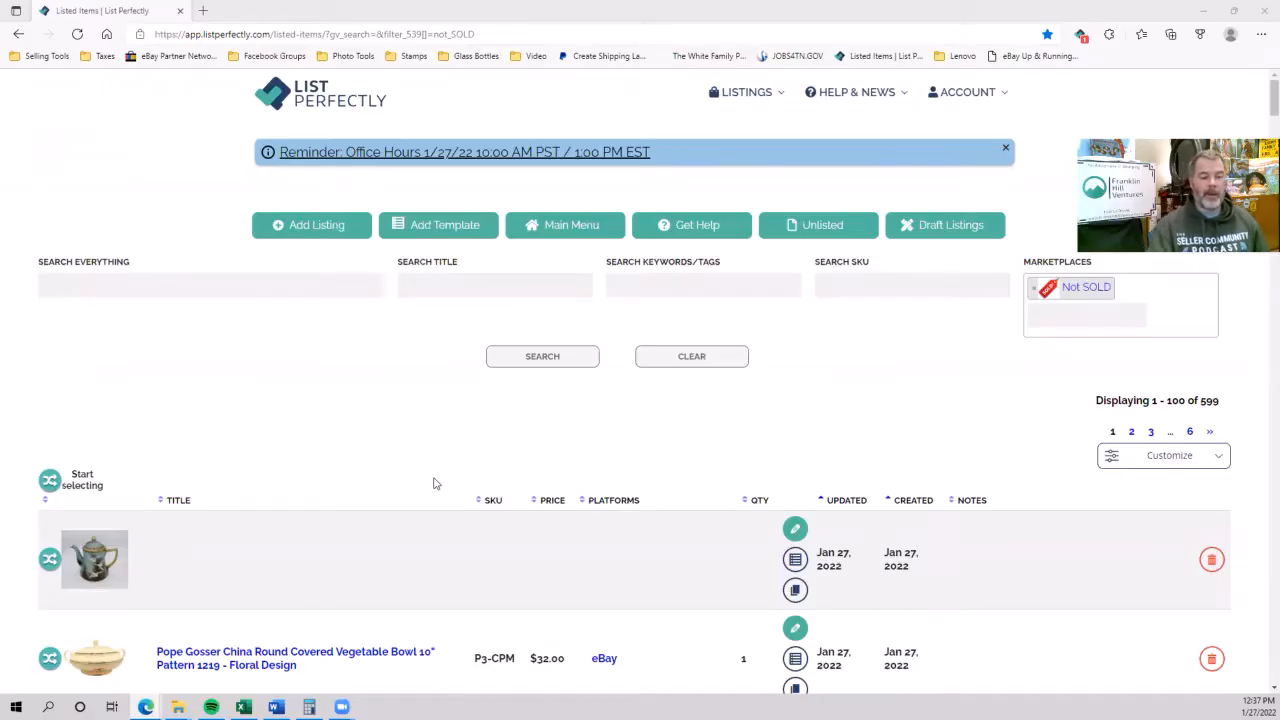
- Open the untitled teapot listing for editing and apply the "_ General Merch - Collectible - 7"" template
scroll(97, 565, "down", 1)
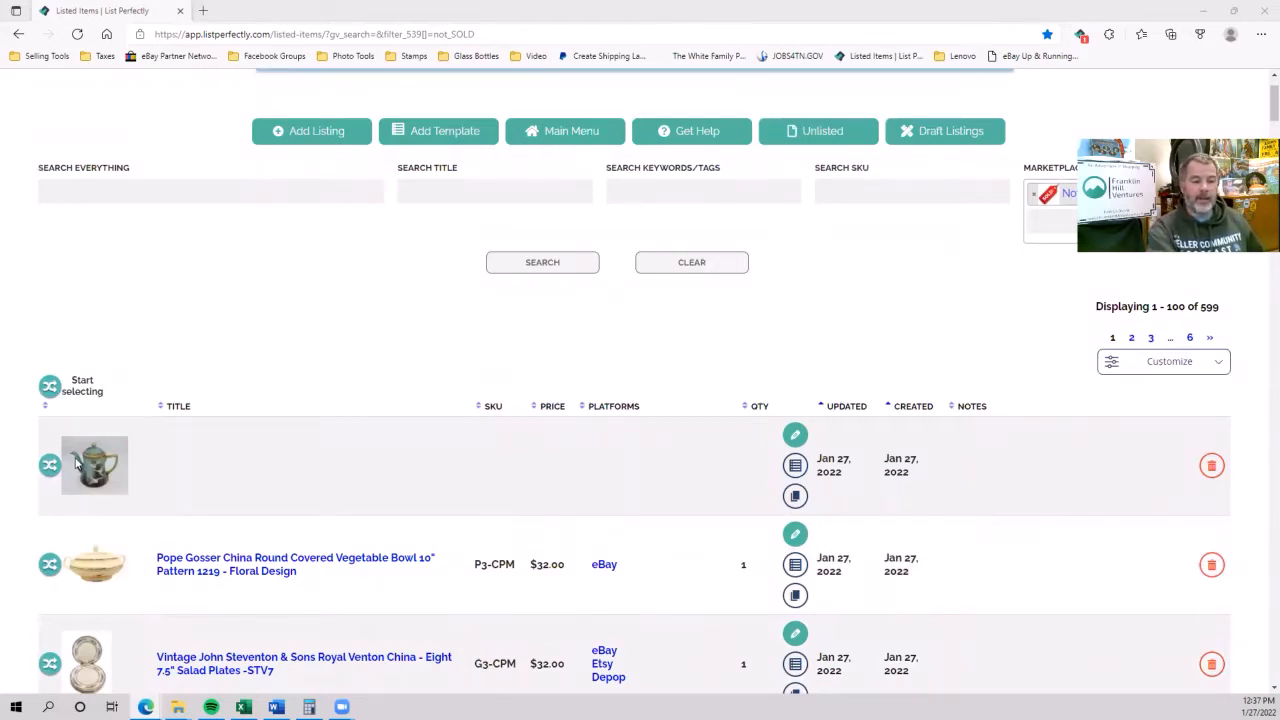
left_click(795, 435)
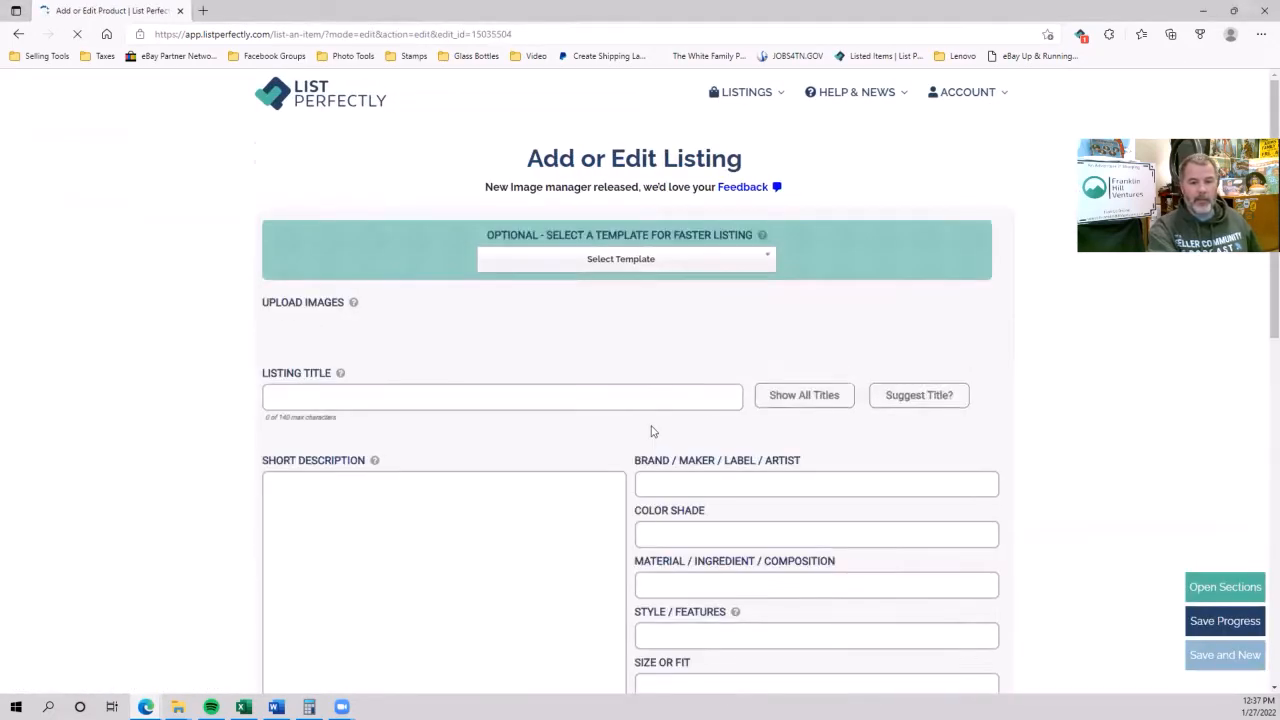
left_click(616, 301)
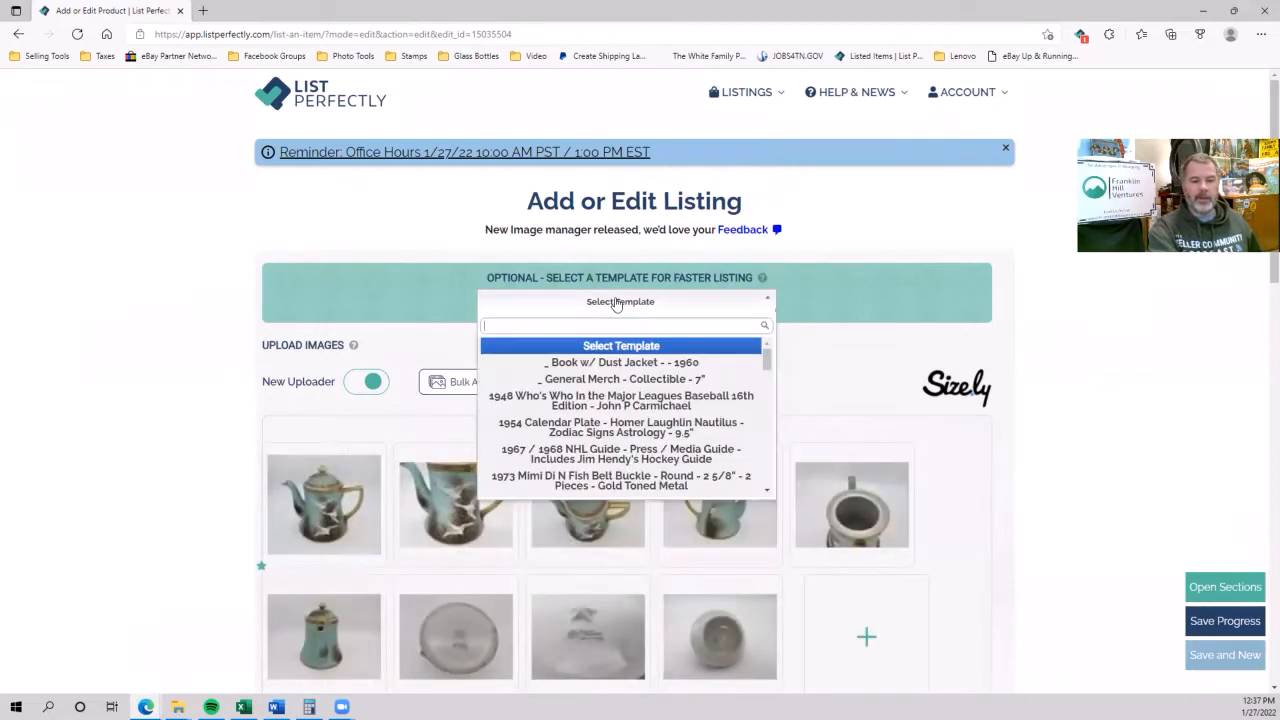
left_click(601, 379)
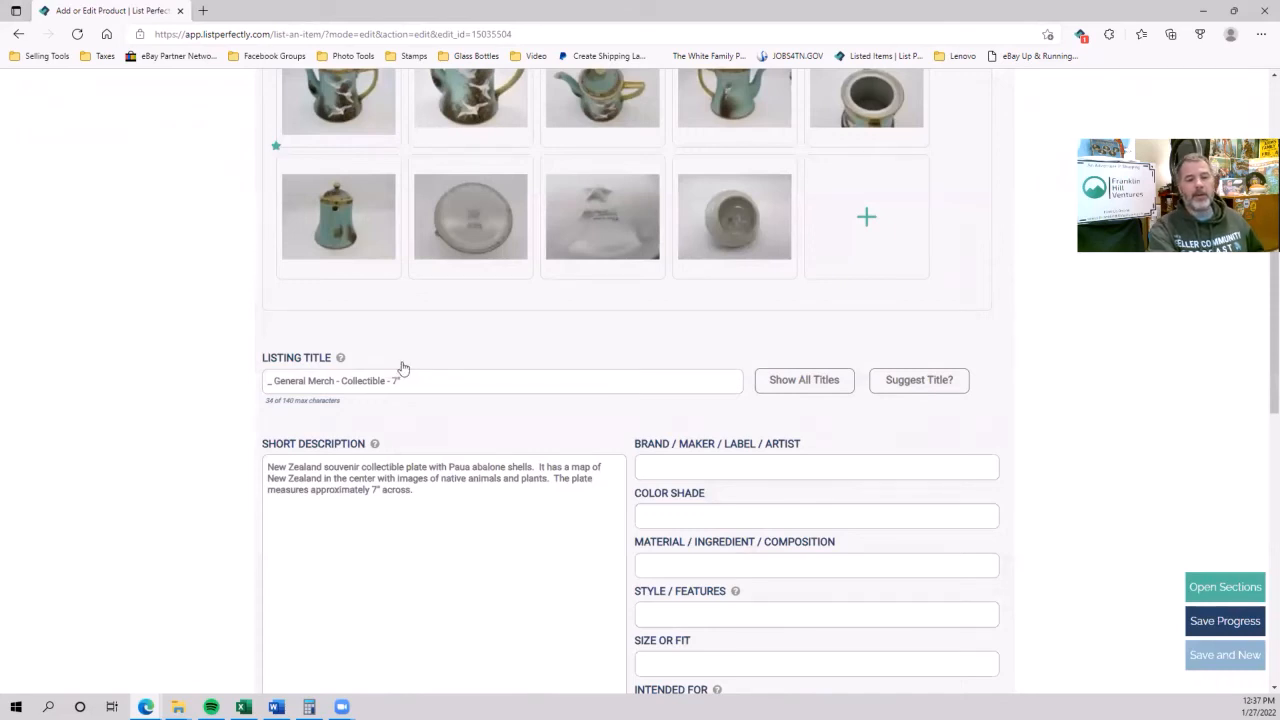
- Remove the backgrounds from all listing images in bulk, except the close-up of the maker's mark
scroll(403, 368, "up", 2)
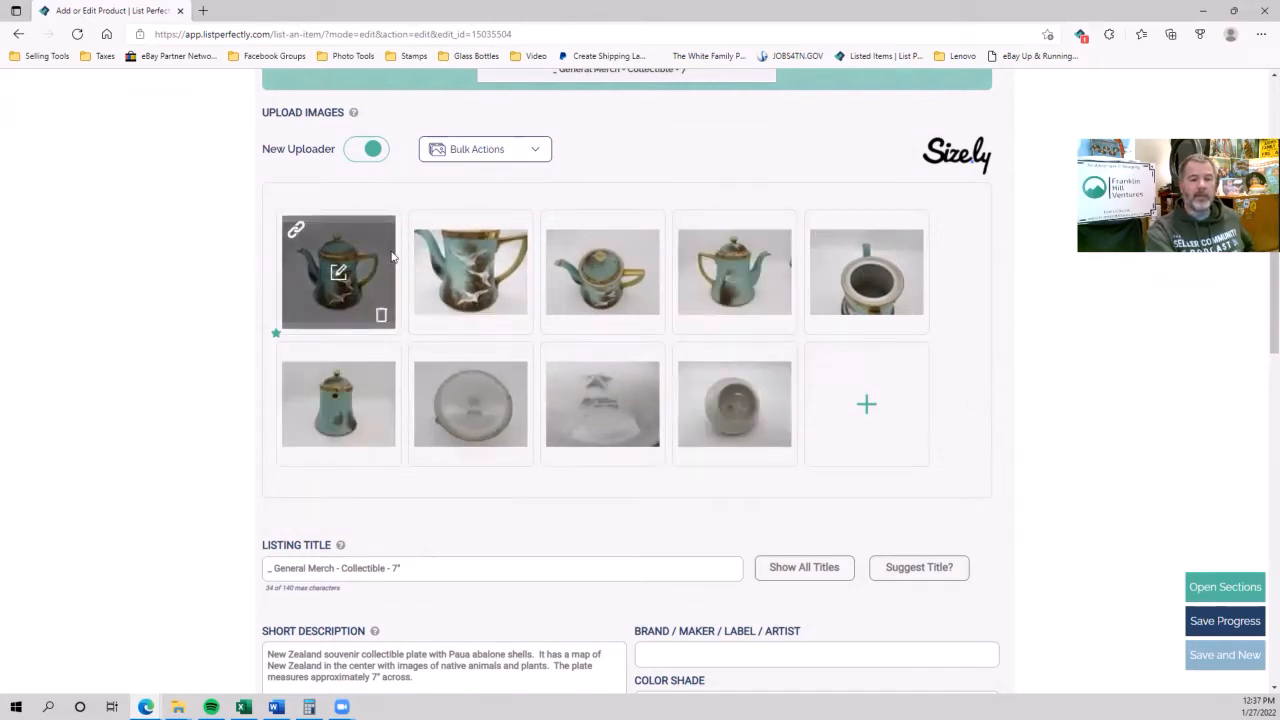
left_click(461, 157)
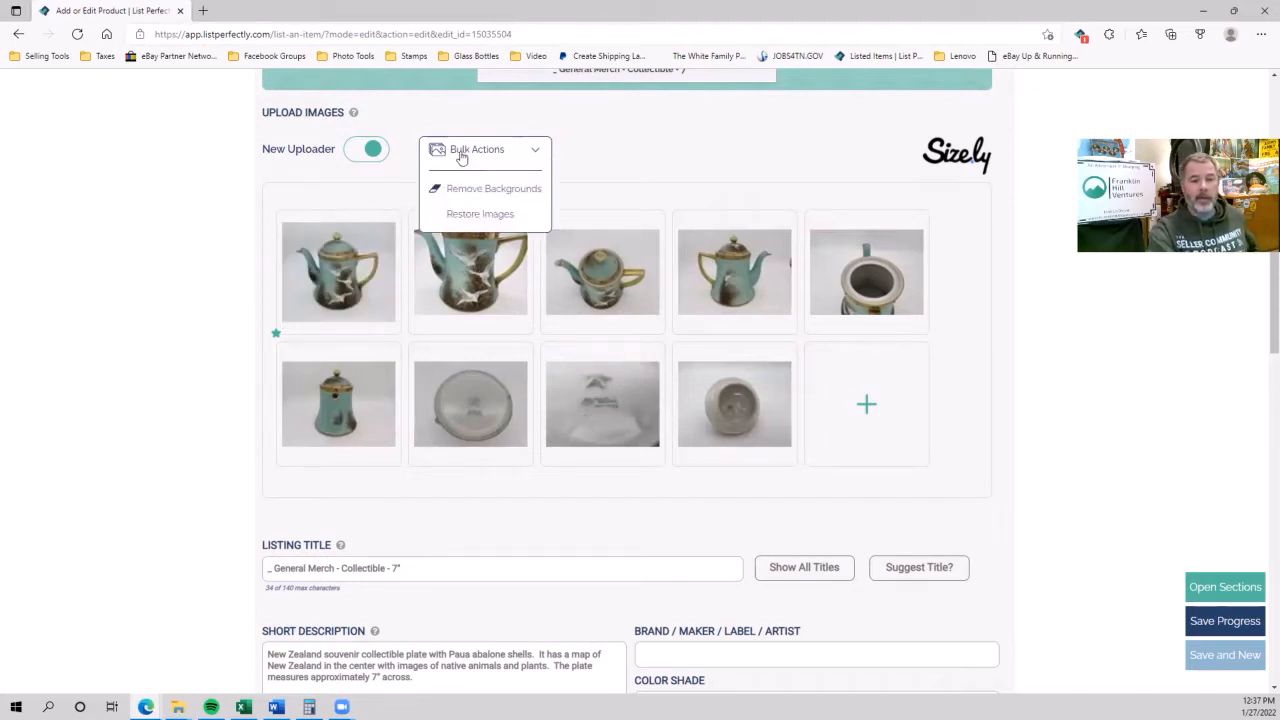
left_click(455, 190)
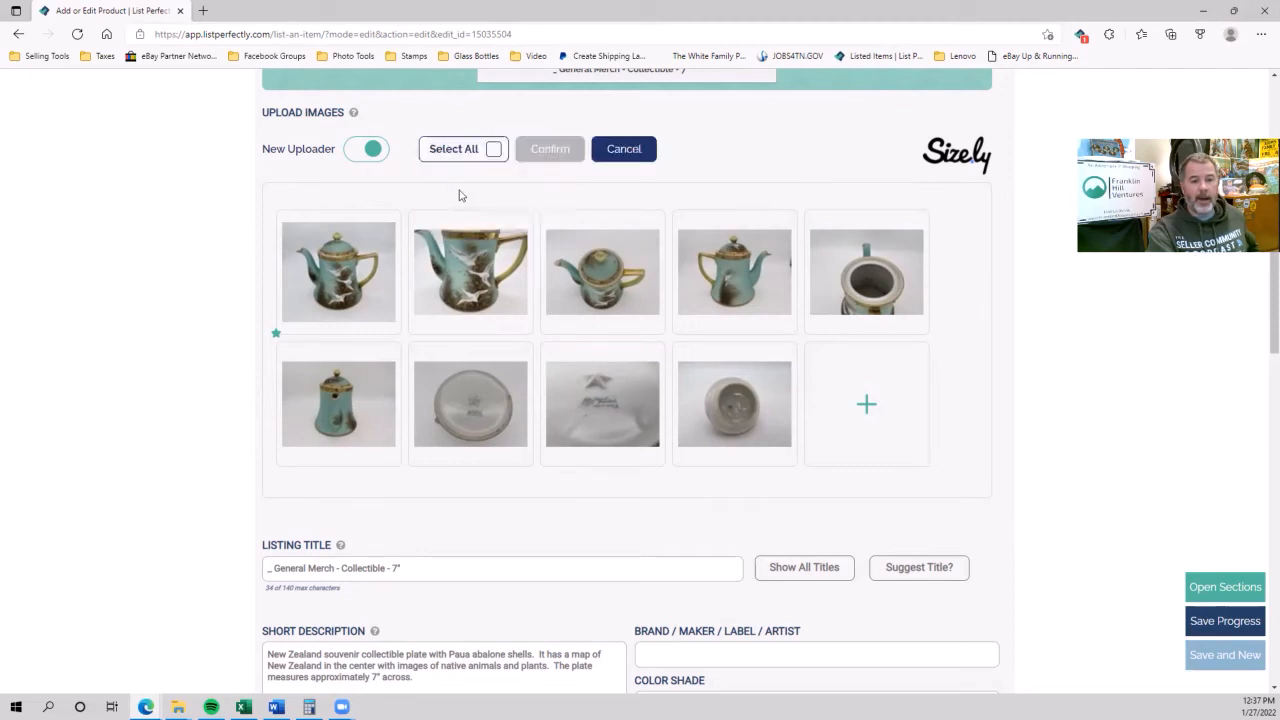
left_click(488, 150)
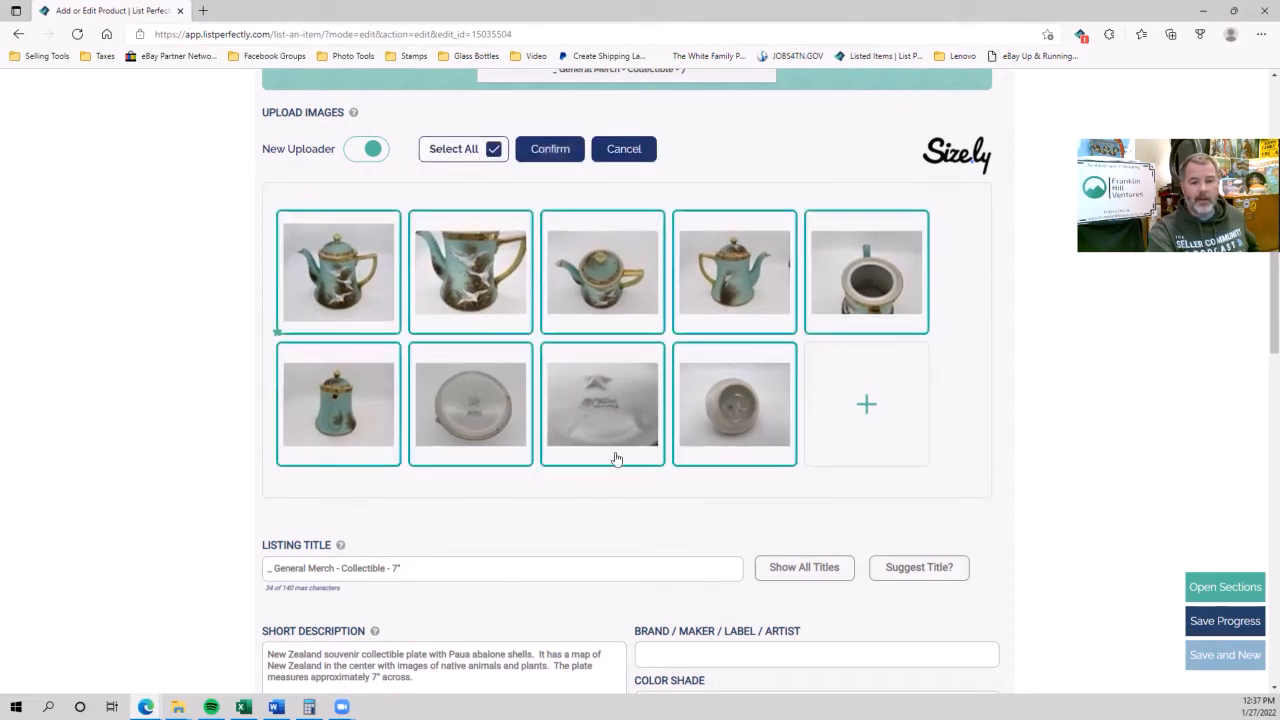
left_click(591, 407)
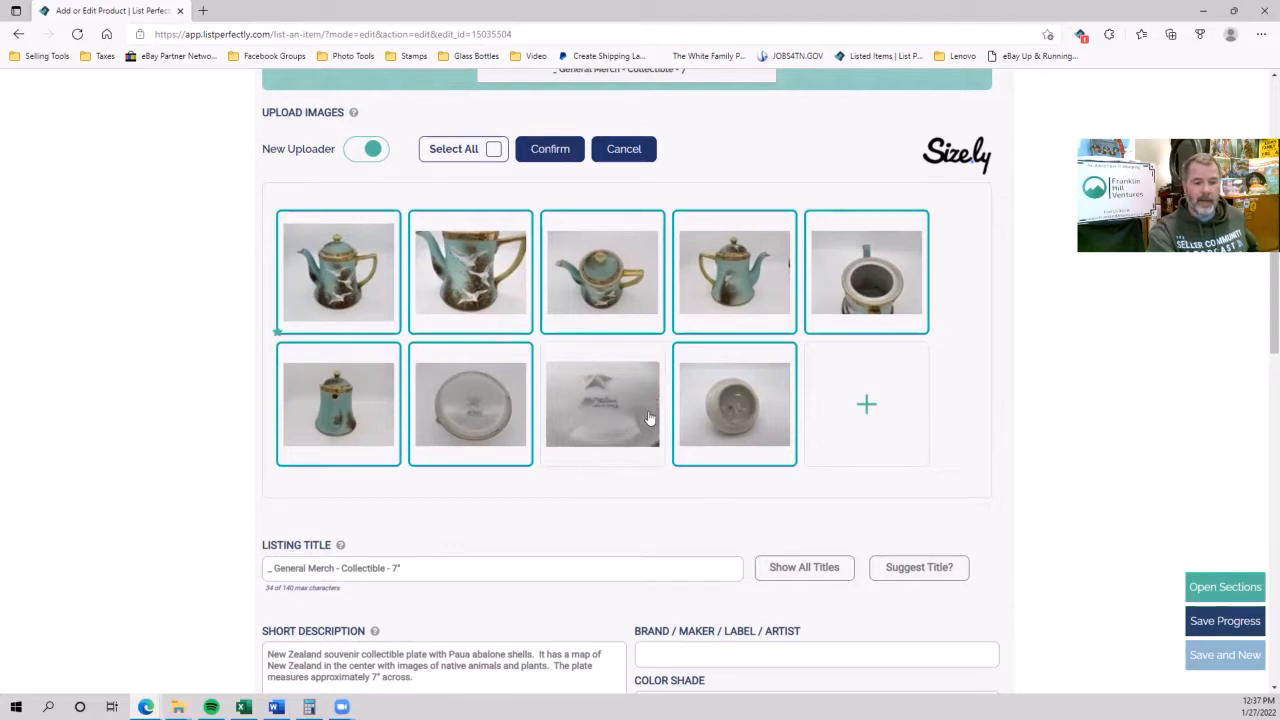
left_click(548, 152)
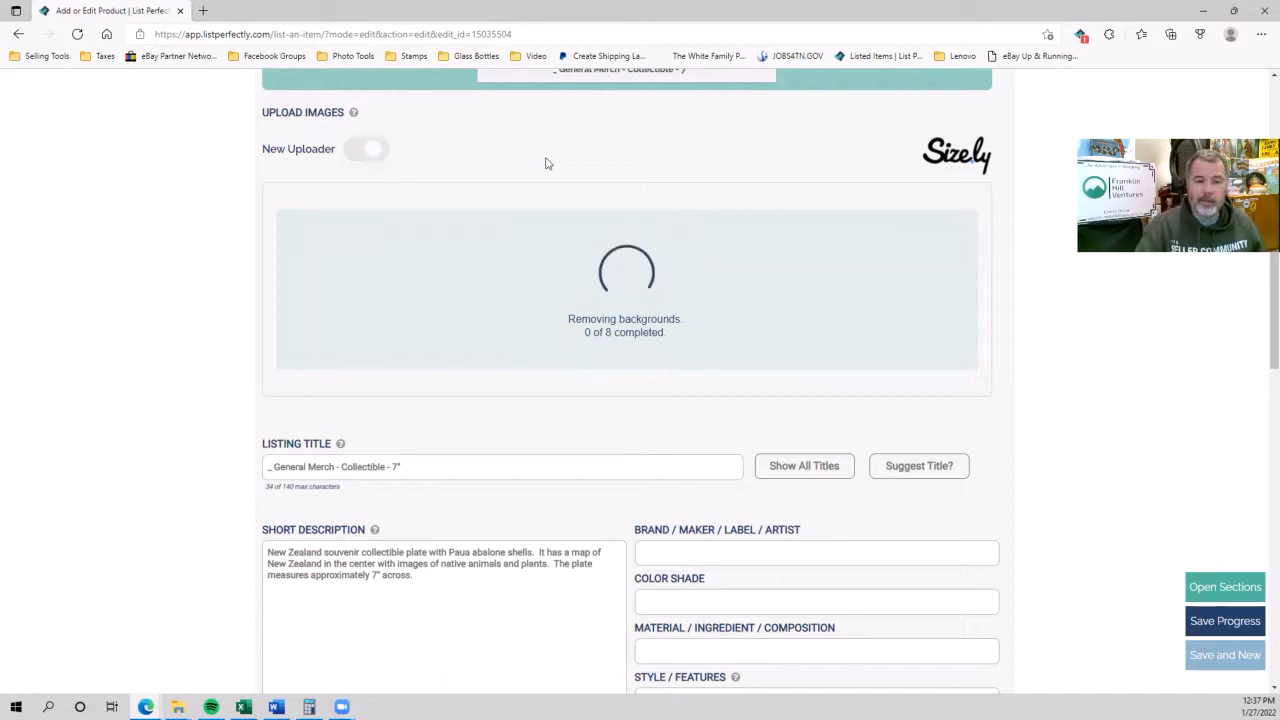
- Replace the listing title with "Vintage Hand Painted Teapot Made in Japan 5" Bird Theme Blue Gold Trim"
mouse_move(408, 485)
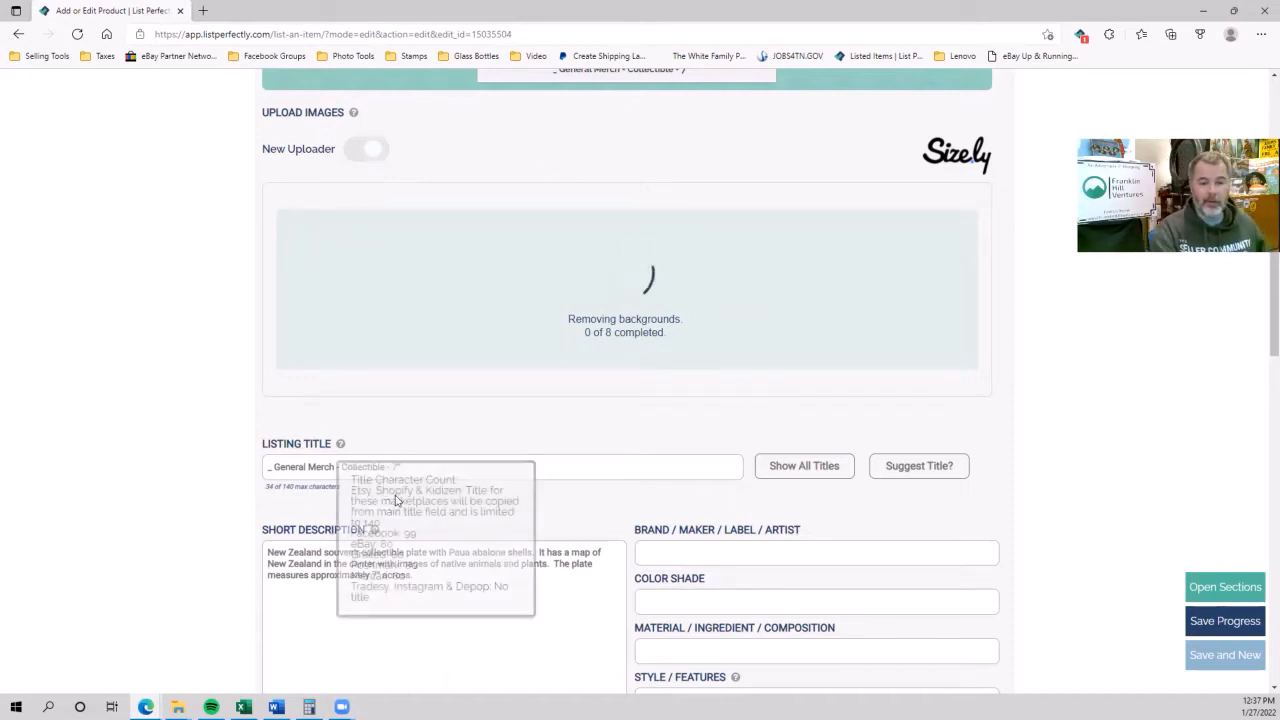
left_click_drag(563, 466, 89, 447)
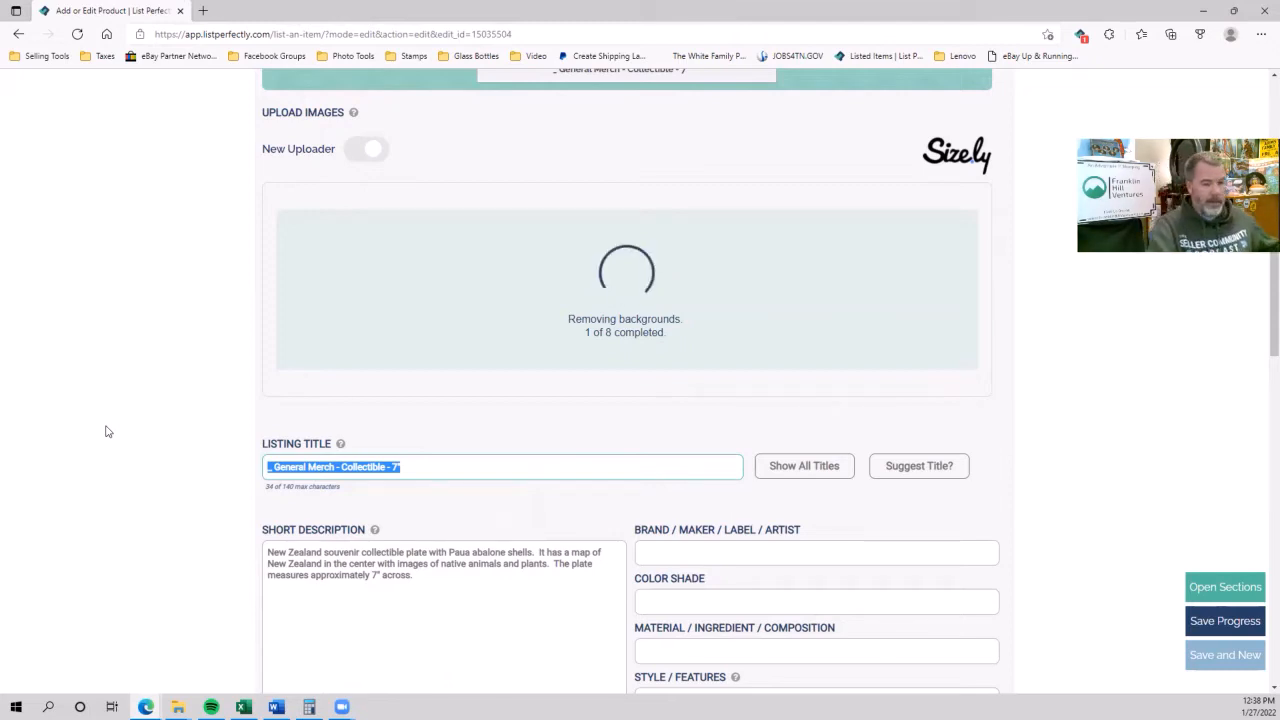
type("Vint")
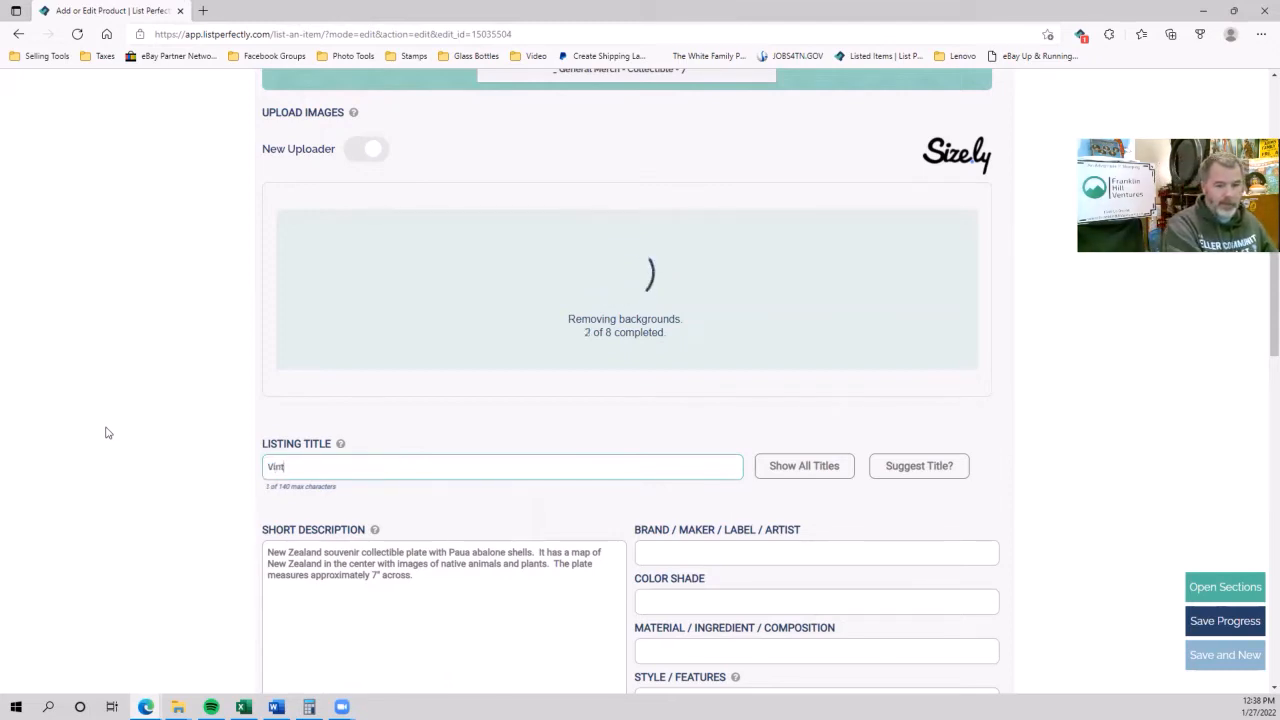
type("age Hand Painted Teapot")
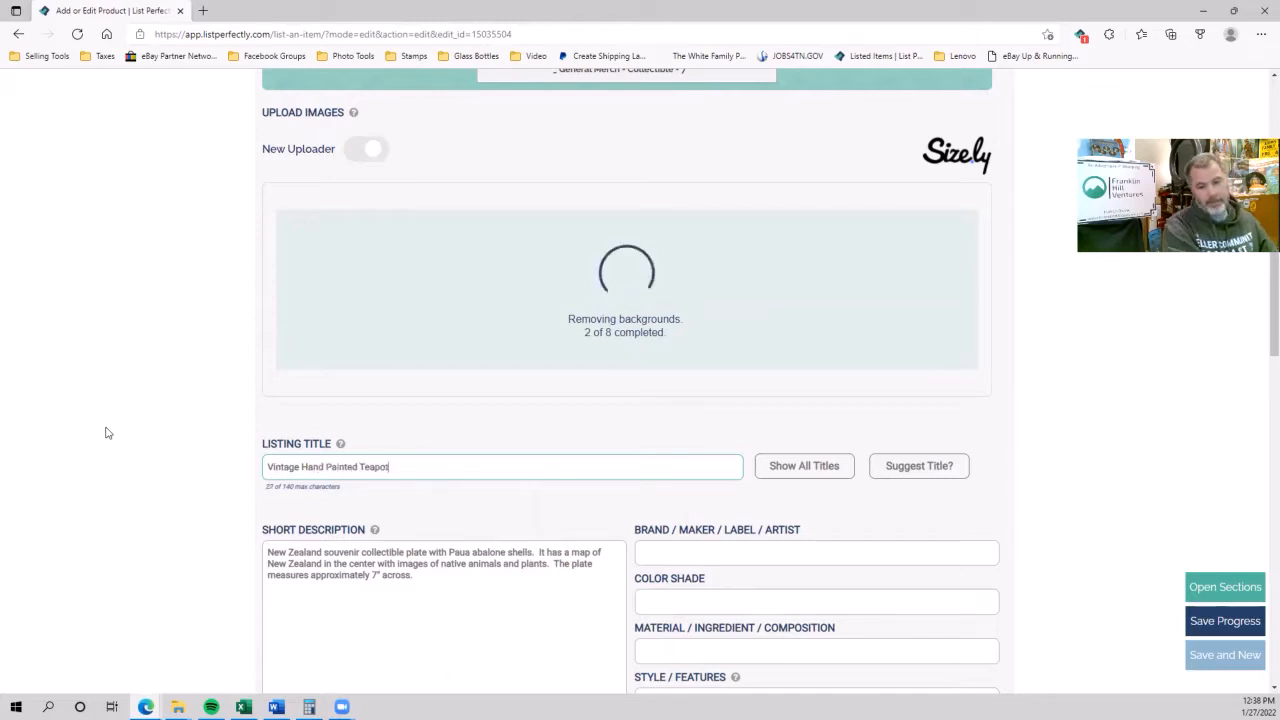
type(" Made in Japan 5")
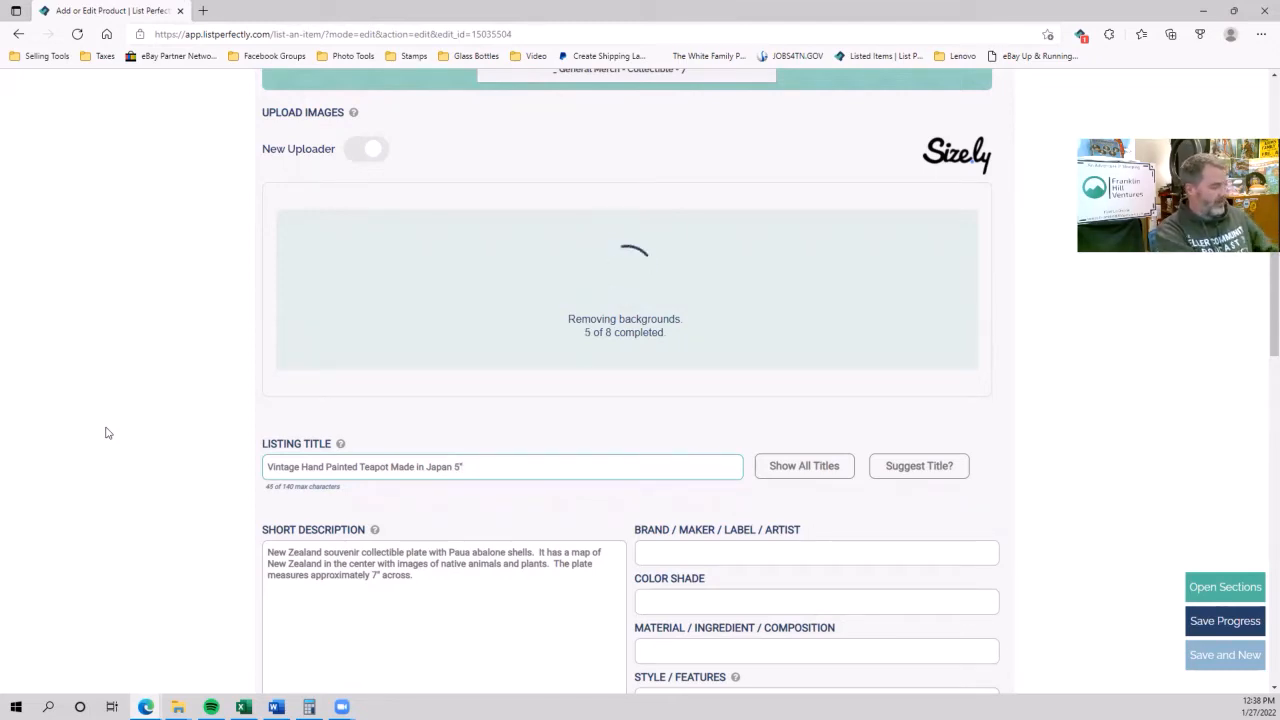
type("d Theme")
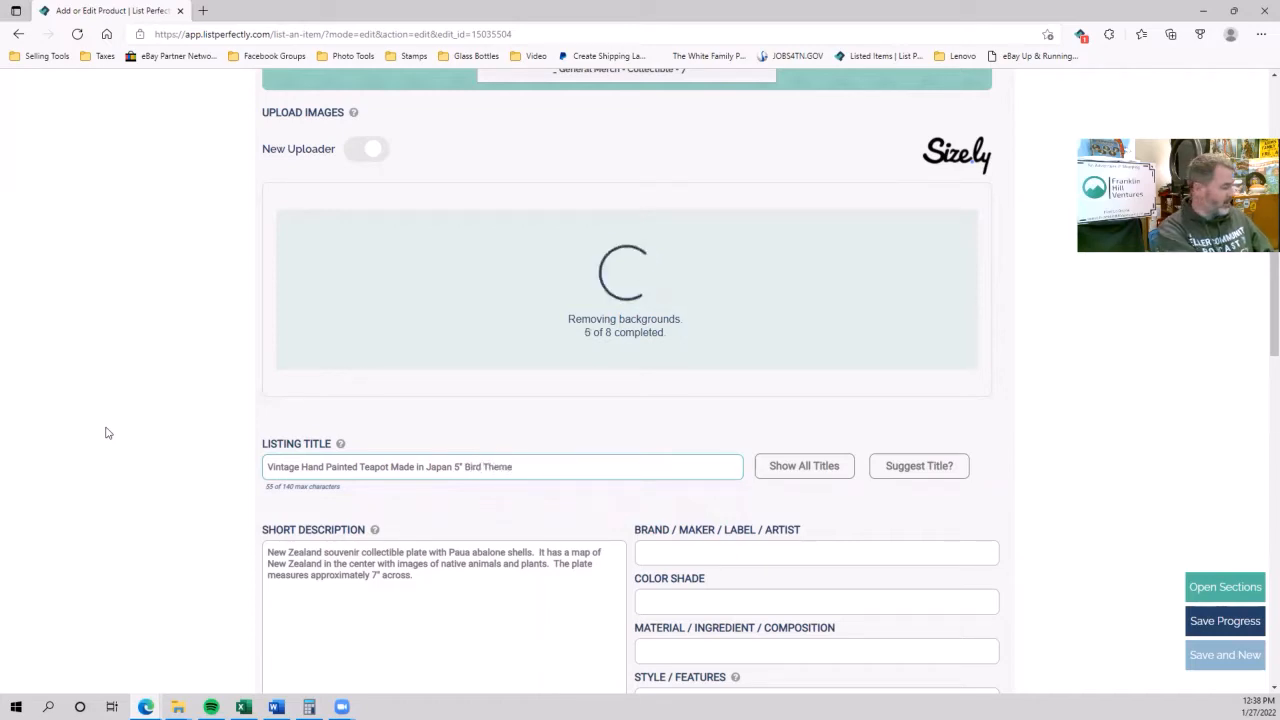
type(" Blue Gold Trim")
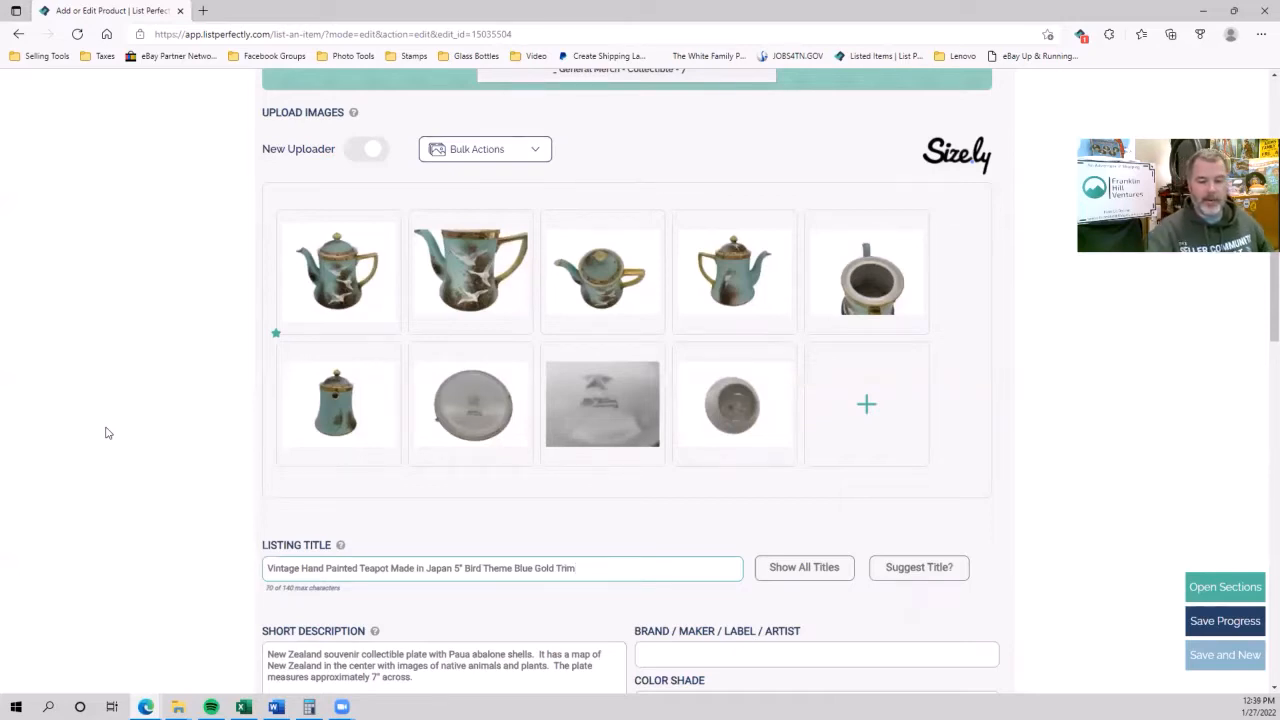
- Fill in the brand as Unbranded, the color shade as "Blue, Gold" and the material as Porcelain
scroll(589, 346, "down", 2)
left_click(708, 474)
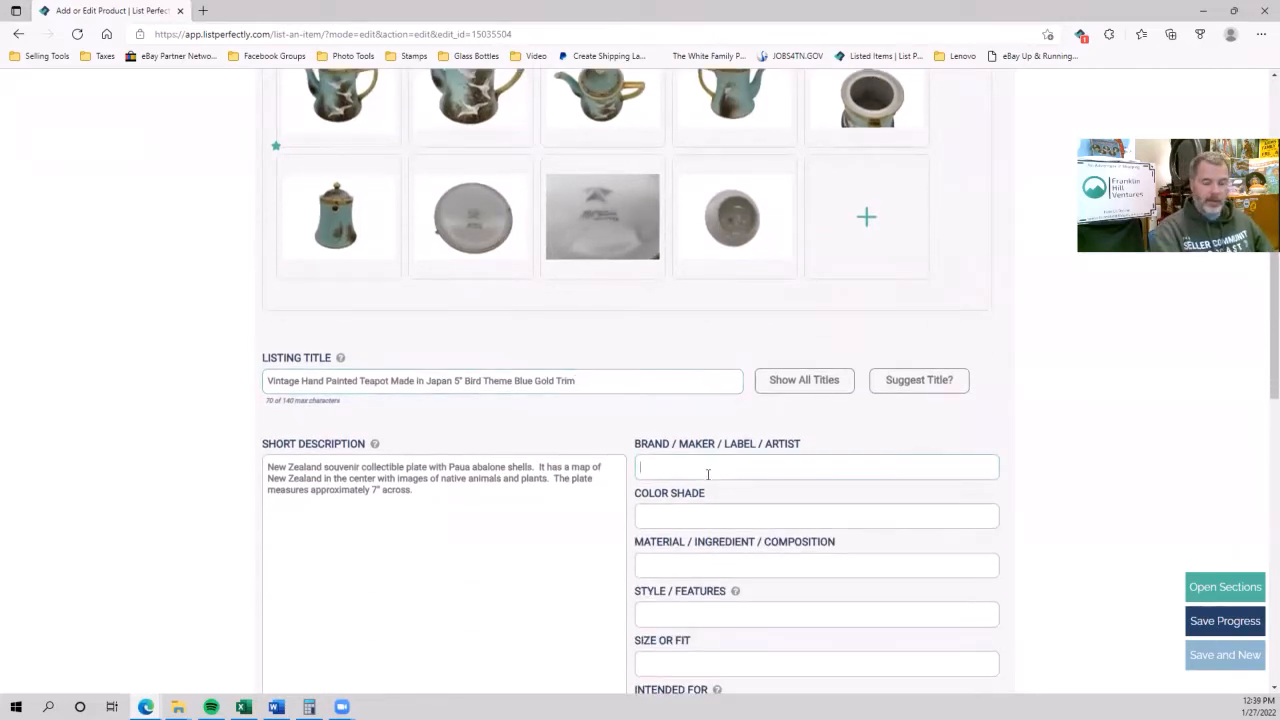
type("Unber")
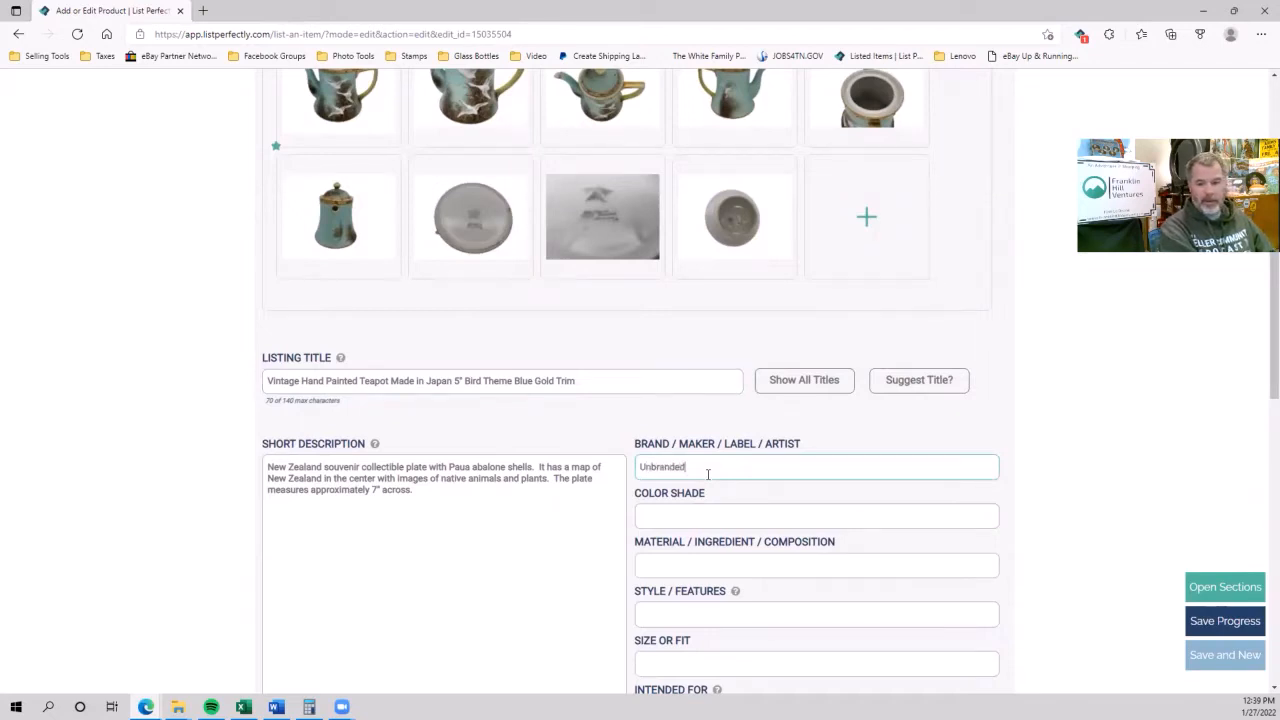
key("Tab")
type("Blue")
key("Tab")
left_click(670, 518)
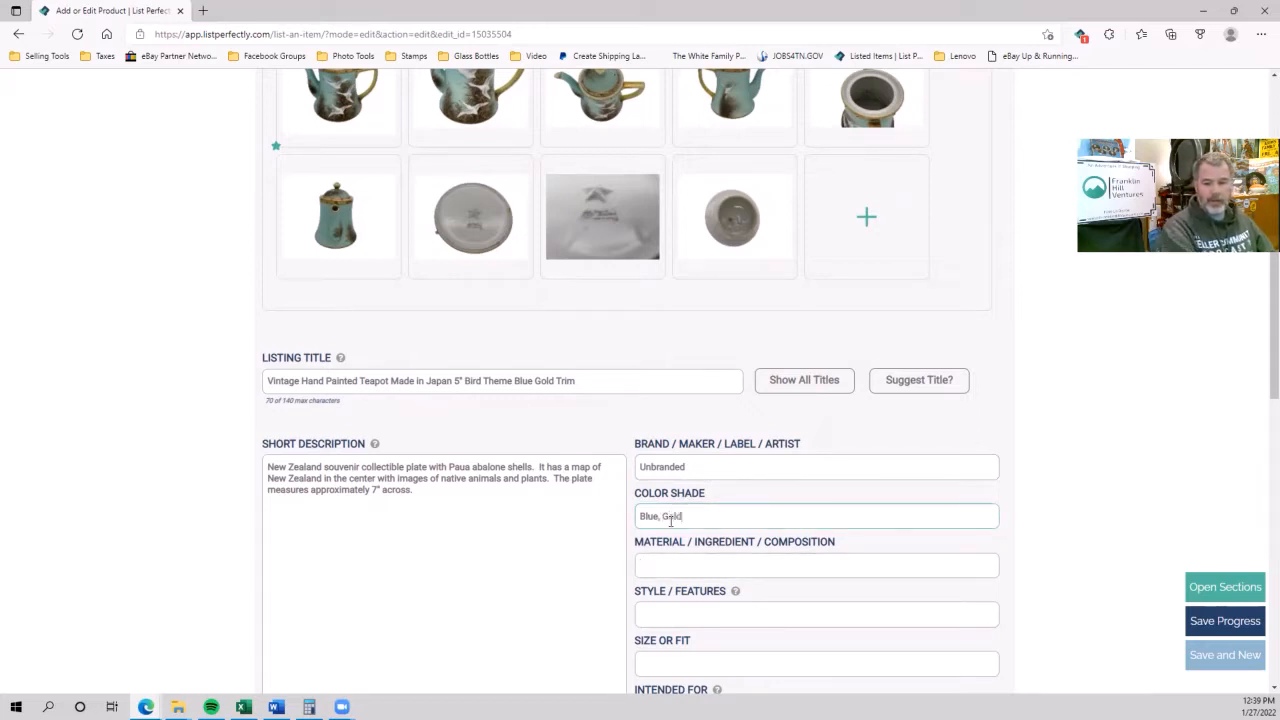
left_click(663, 562)
type("Porcelain")
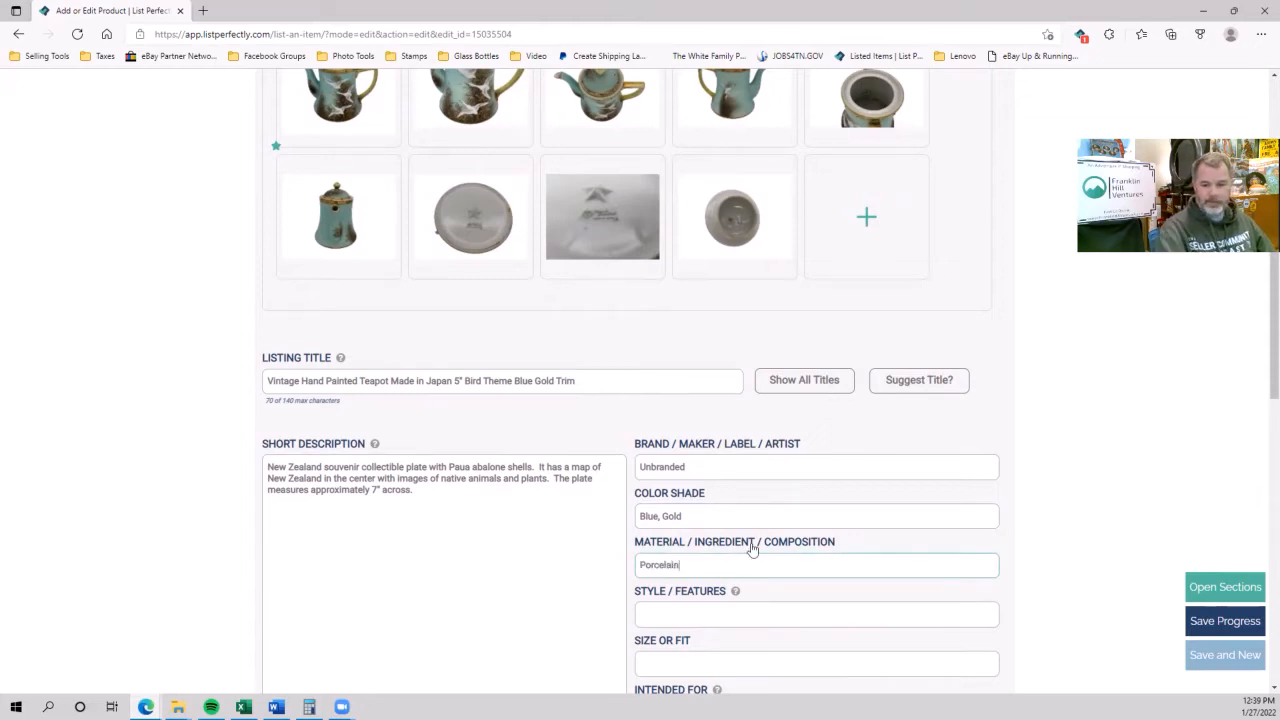
- In the condition notes, replace the sentence about minor scratches with "Some minor wear to the gold trim"
scroll(752, 548, "down", 3)
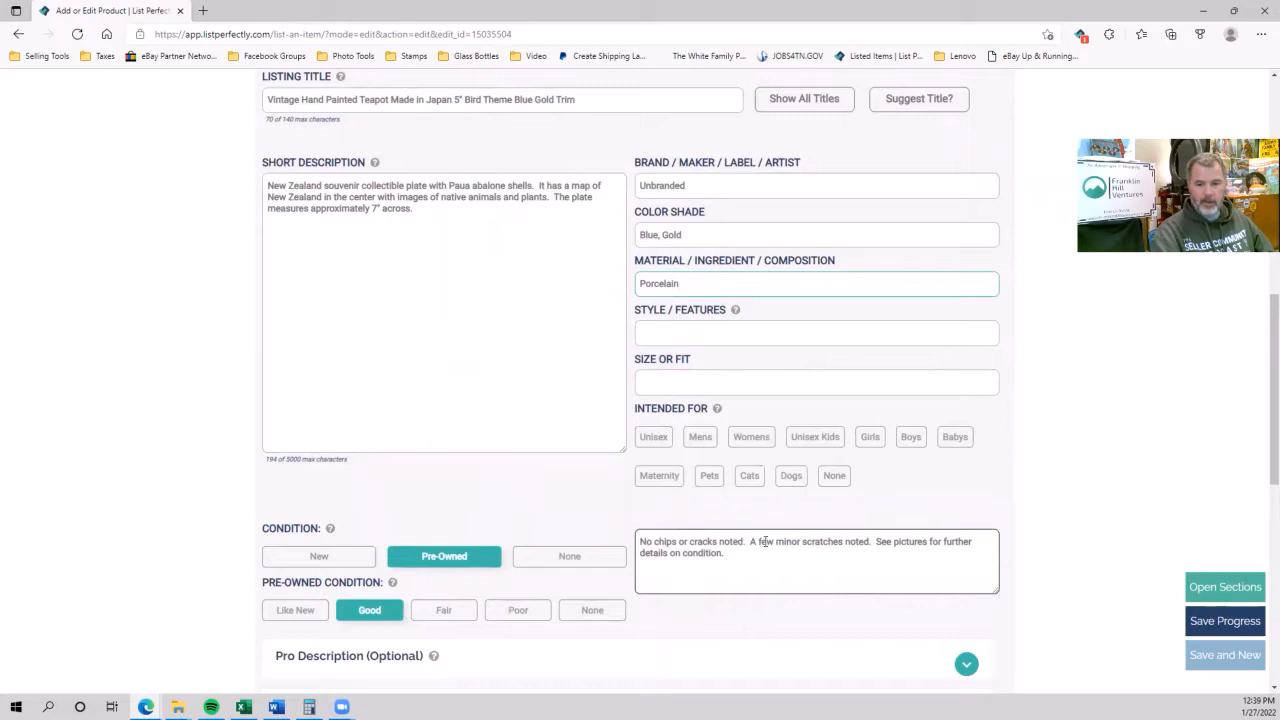
left_click_drag(752, 545, 864, 545)
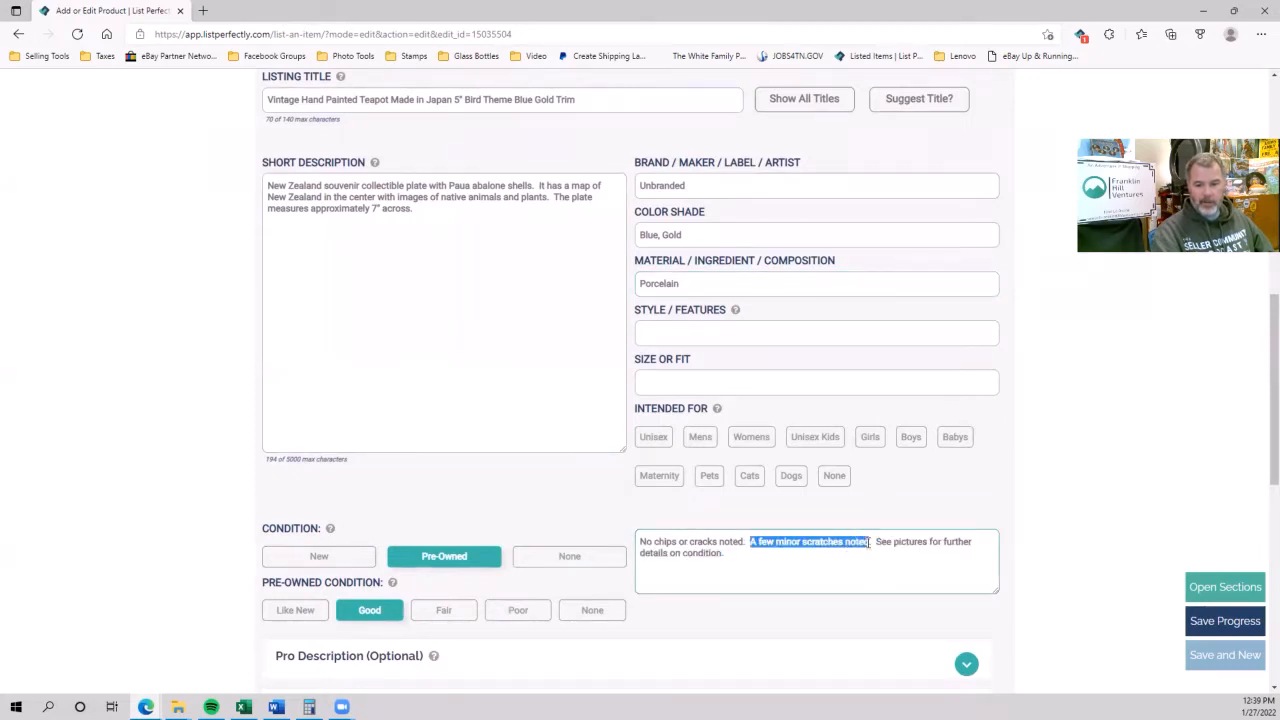
type("Some minor wea")
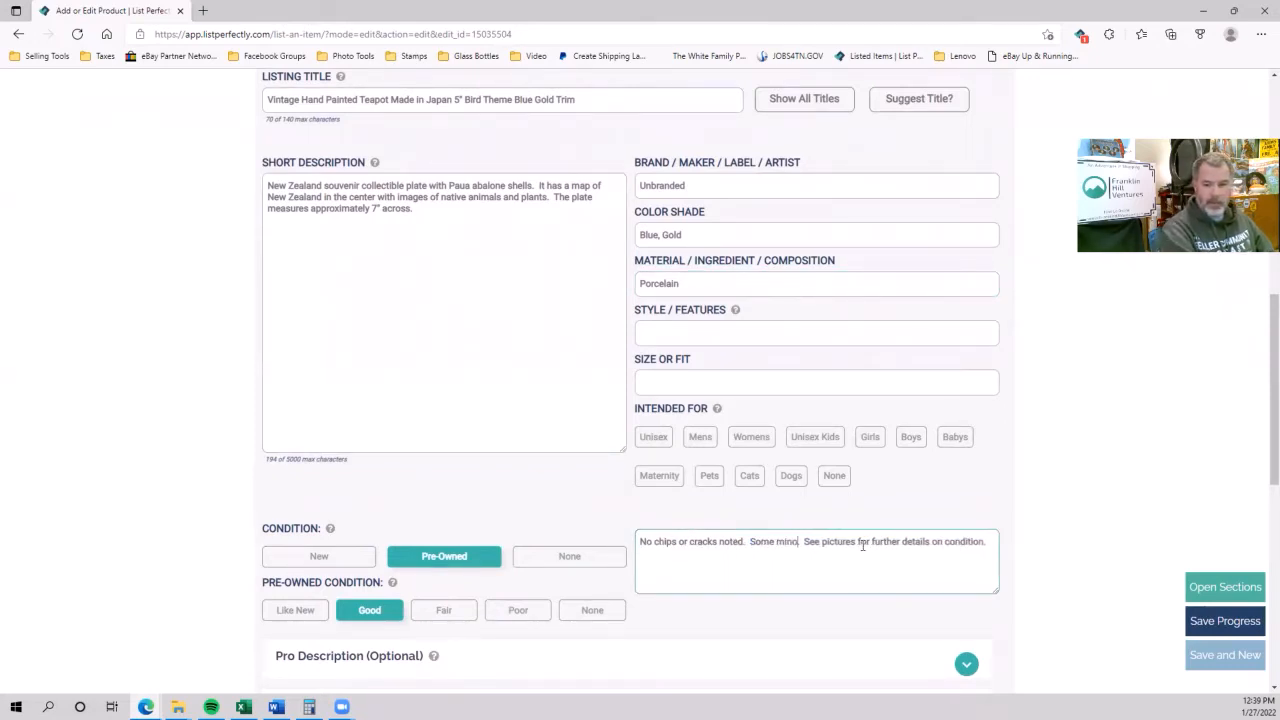
type("r to the gold")
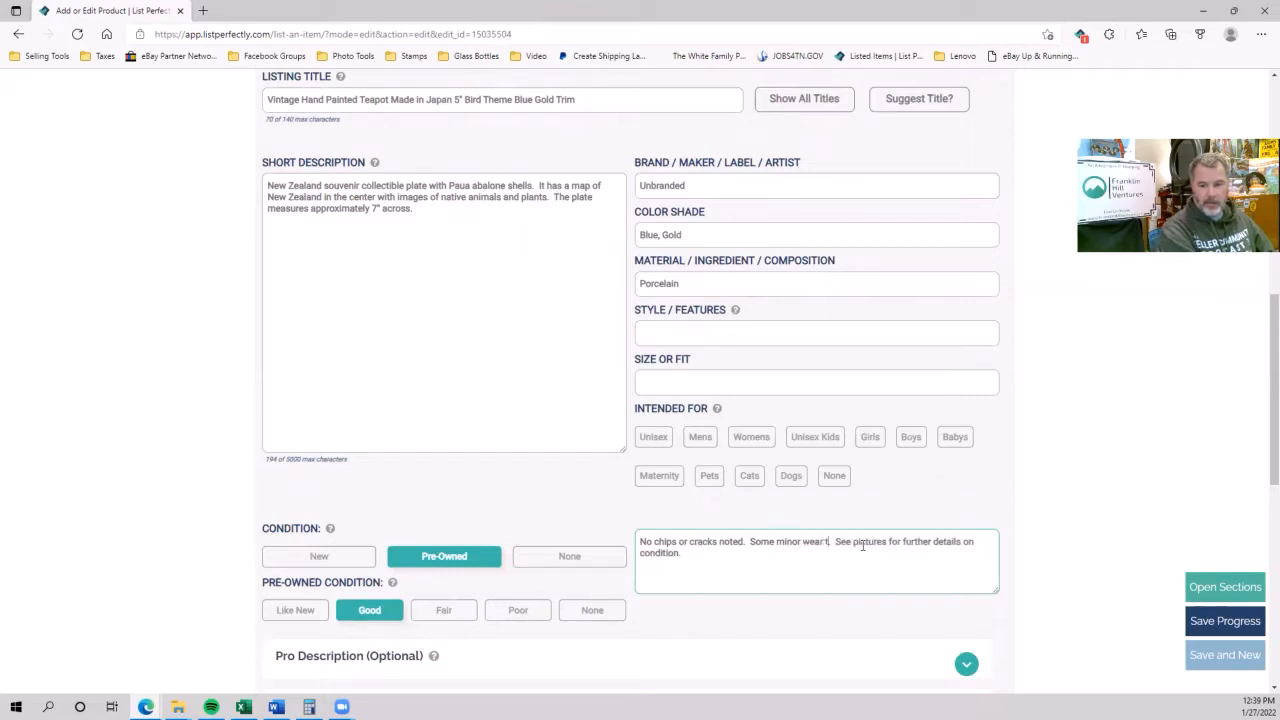
type(" trim")
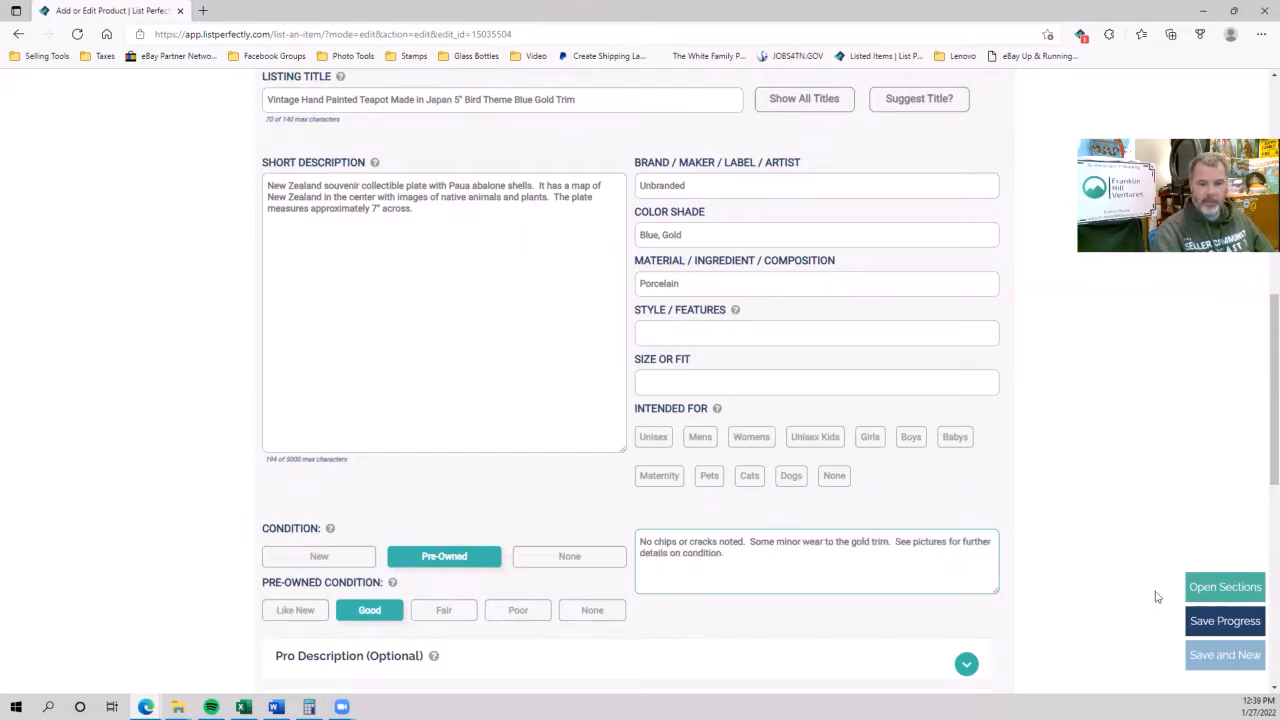
- Replace the short description's New Zealand plate sentences with "Vintage Hand Painted teapot made in Japan with a bird theme"
left_click_drag(268, 187, 547, 201)
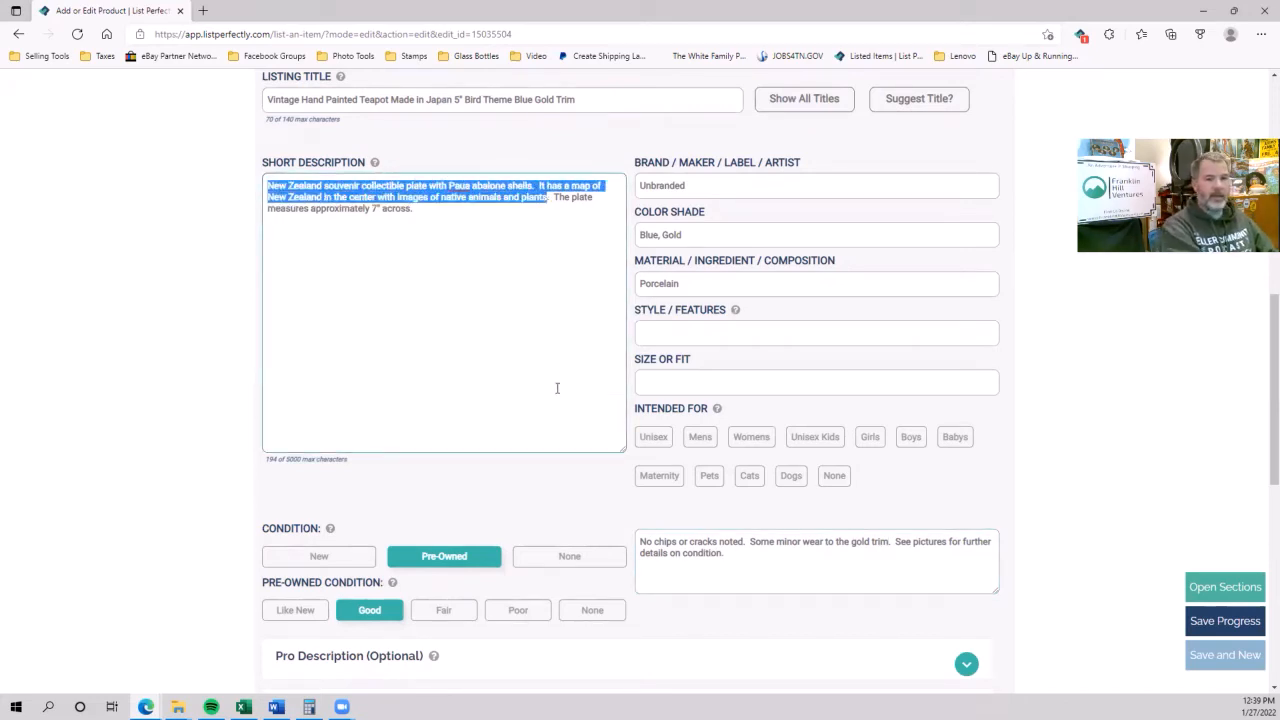
type("Vintage Hand Painted teapot made in Japan w")
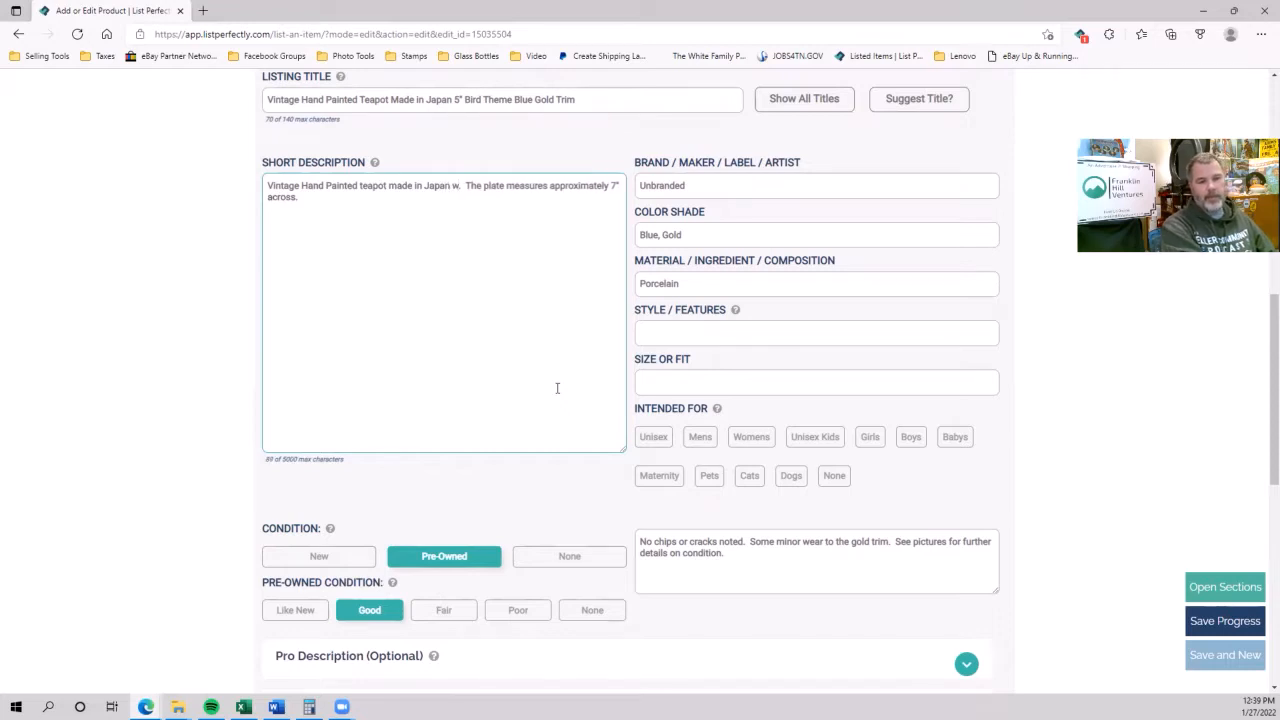
type("it")
type("h")
type(" a bid")
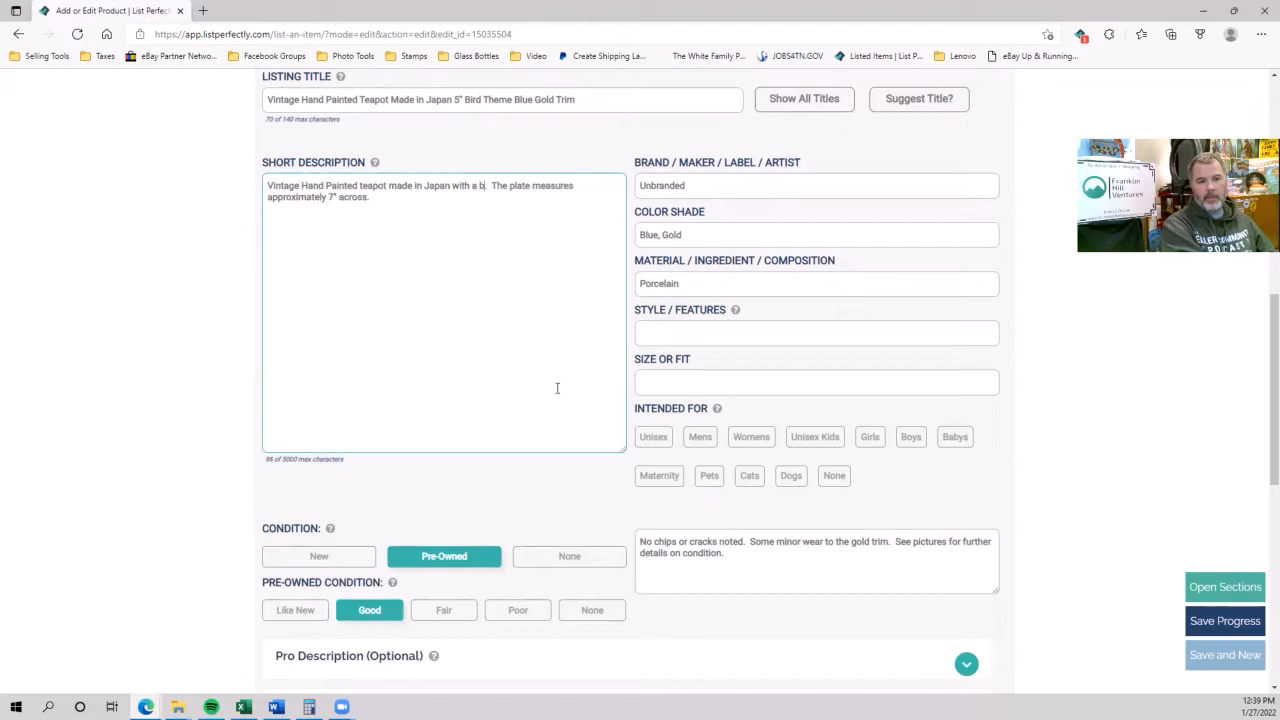
key("BackSpace")
type("rd theme")
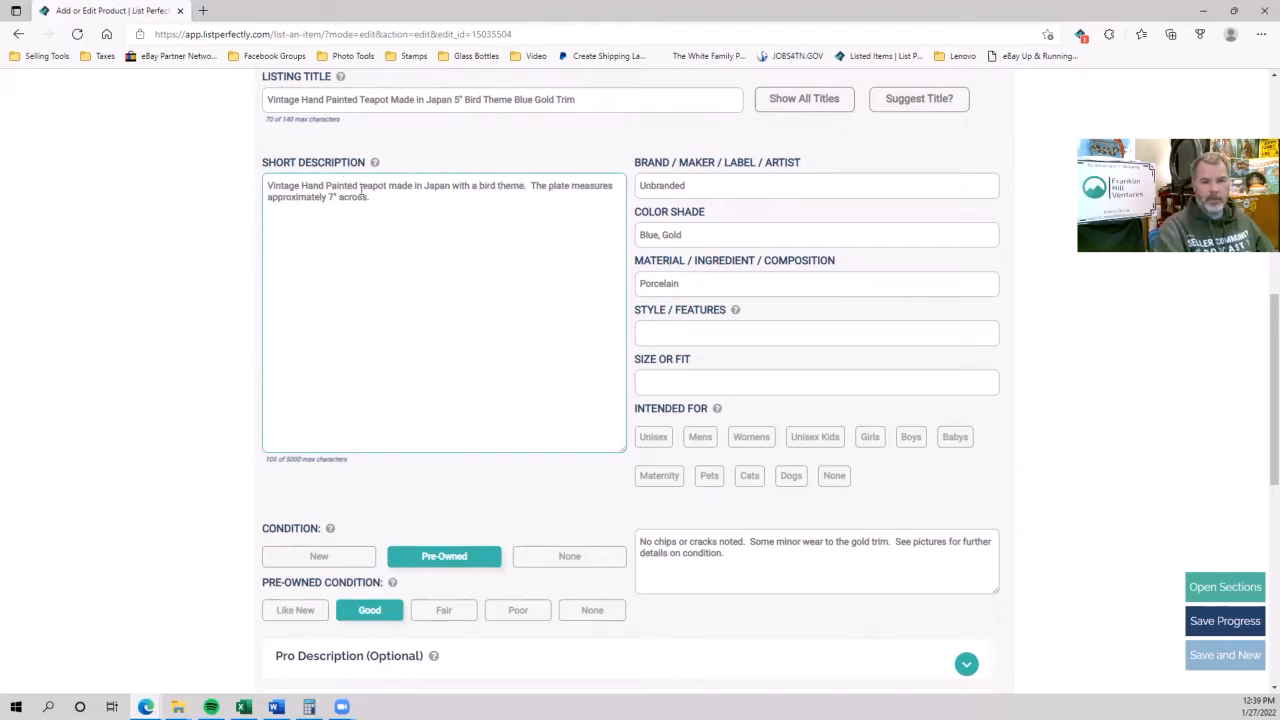
- In the short description, describe the item as a "blue teapot with gold trim" and change "plate" to "teapot" in the measurement sentence
type("blue ")
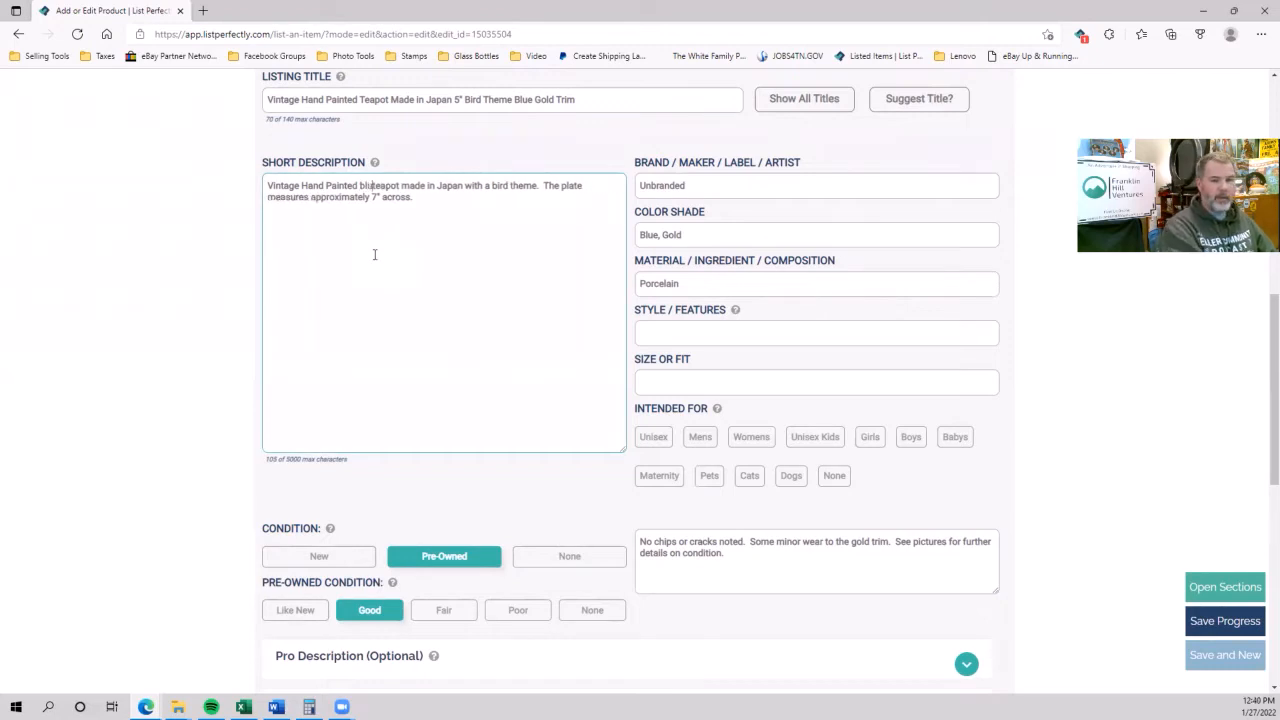
type("with gold trim")
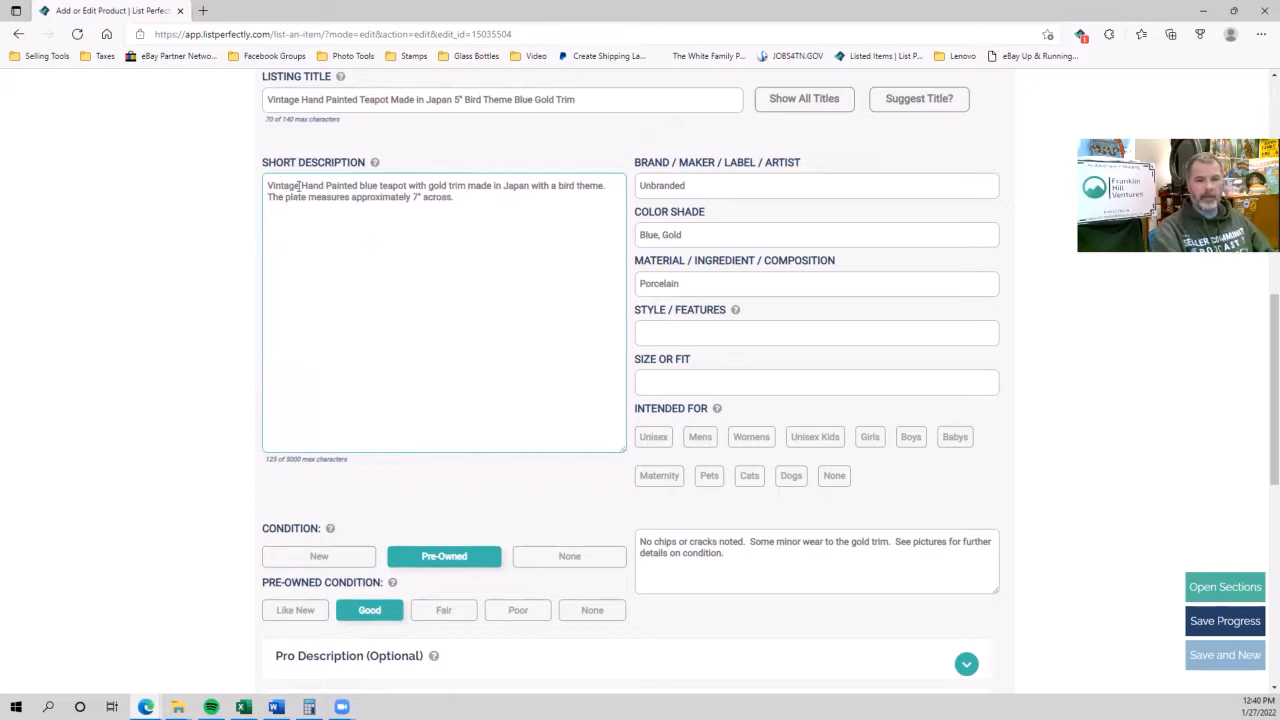
double_click(290, 196)
type("teapot wi")
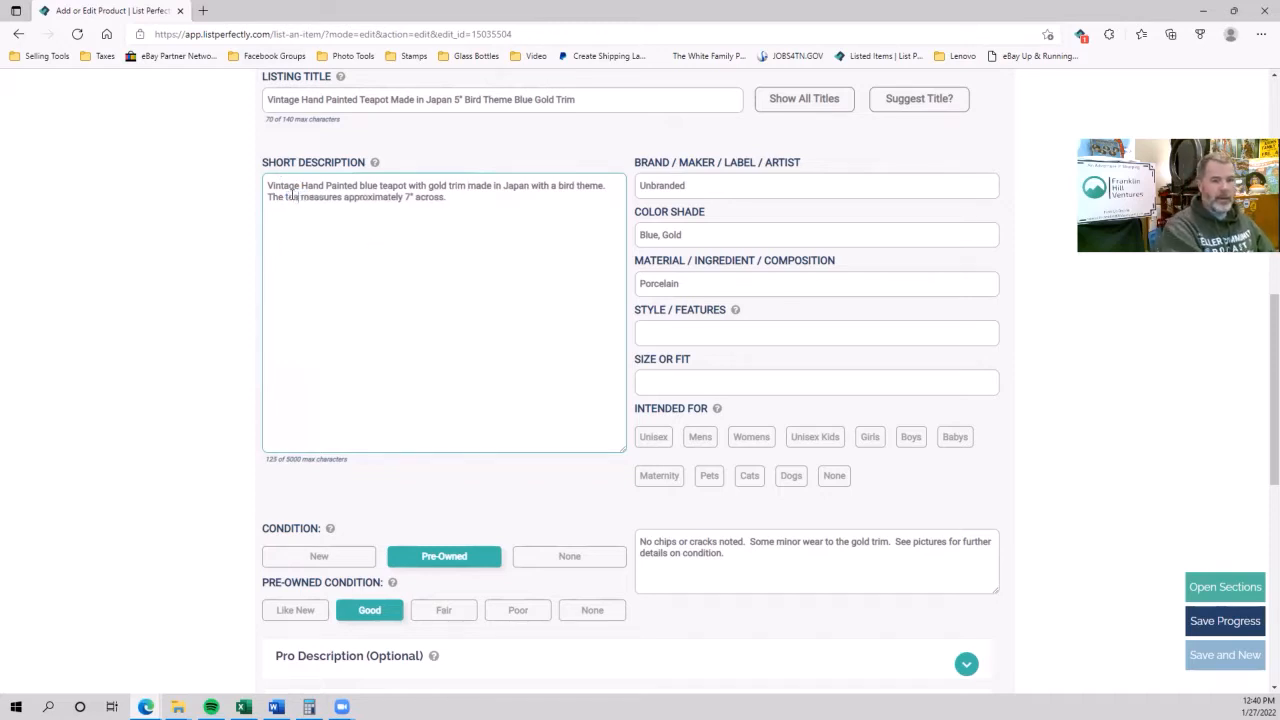
type("t")
- Change the short description's measurement to 5" and end the sentence with "tall not including the lid."
left_click(419, 198)
key("Delete")
type("56")
key("BackSpace")
key("ctrl+shift+Right")
type("ta")
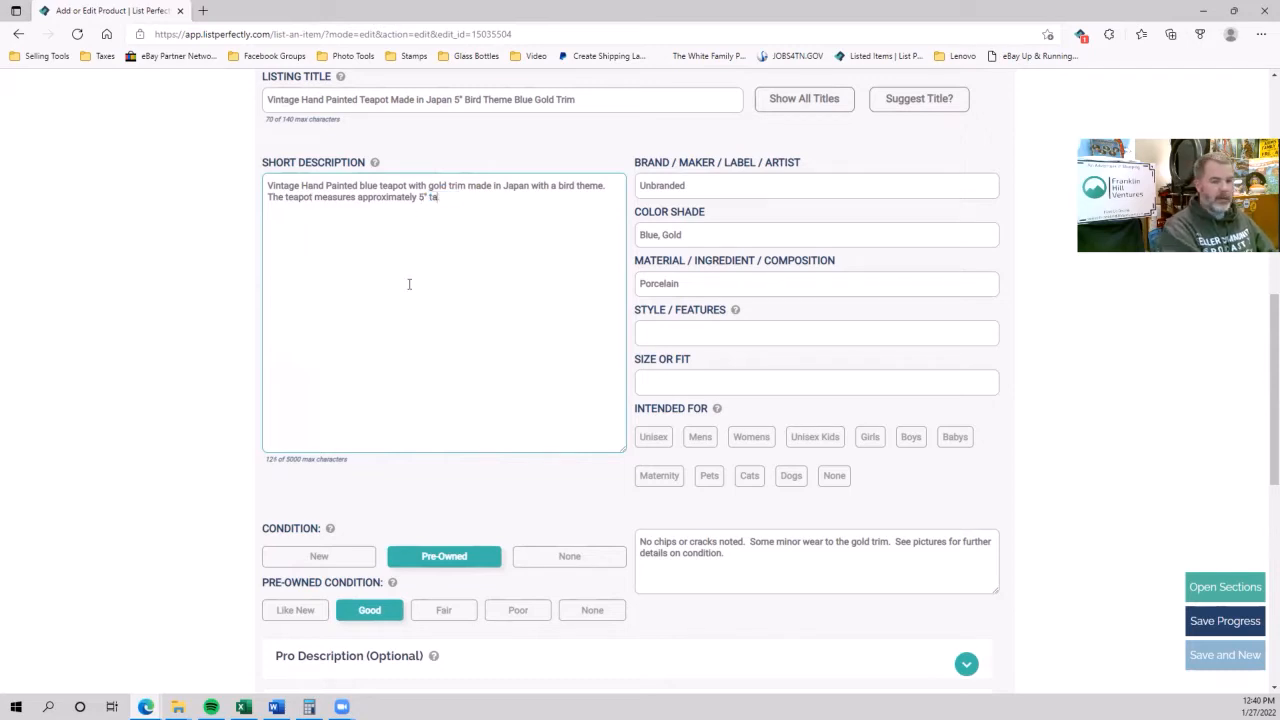
type("ll not including")
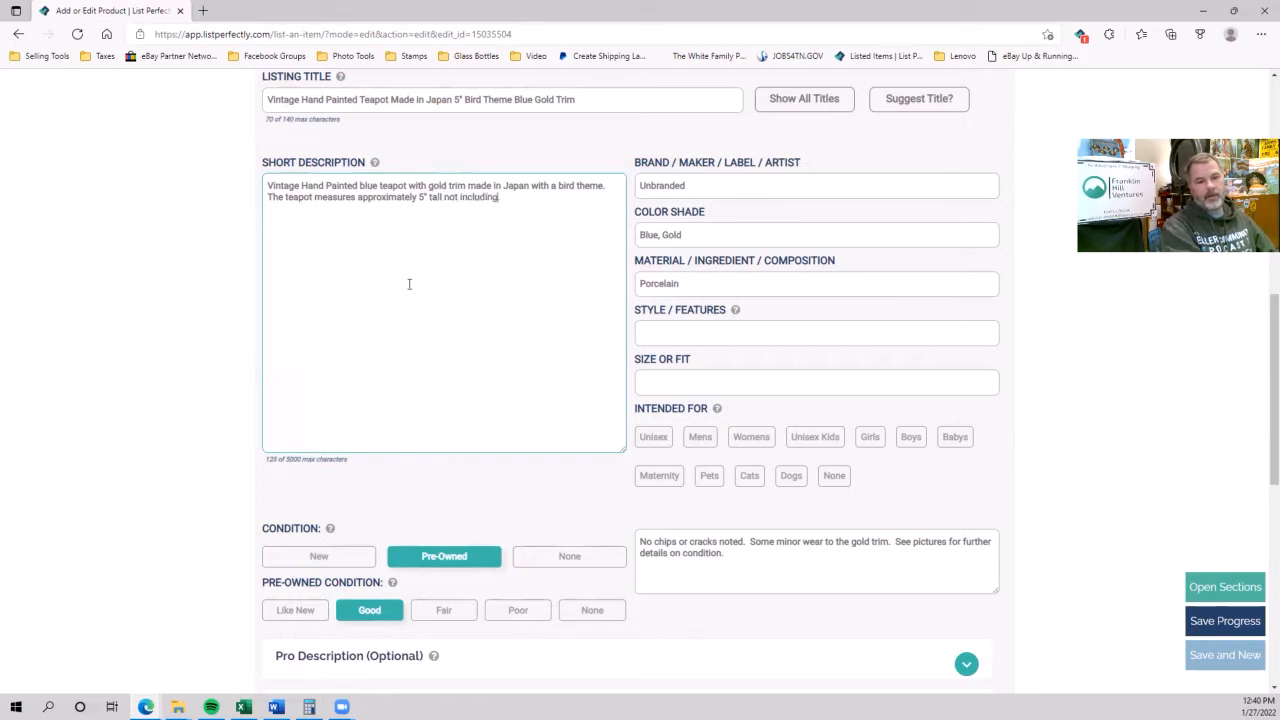
type(" the lid")
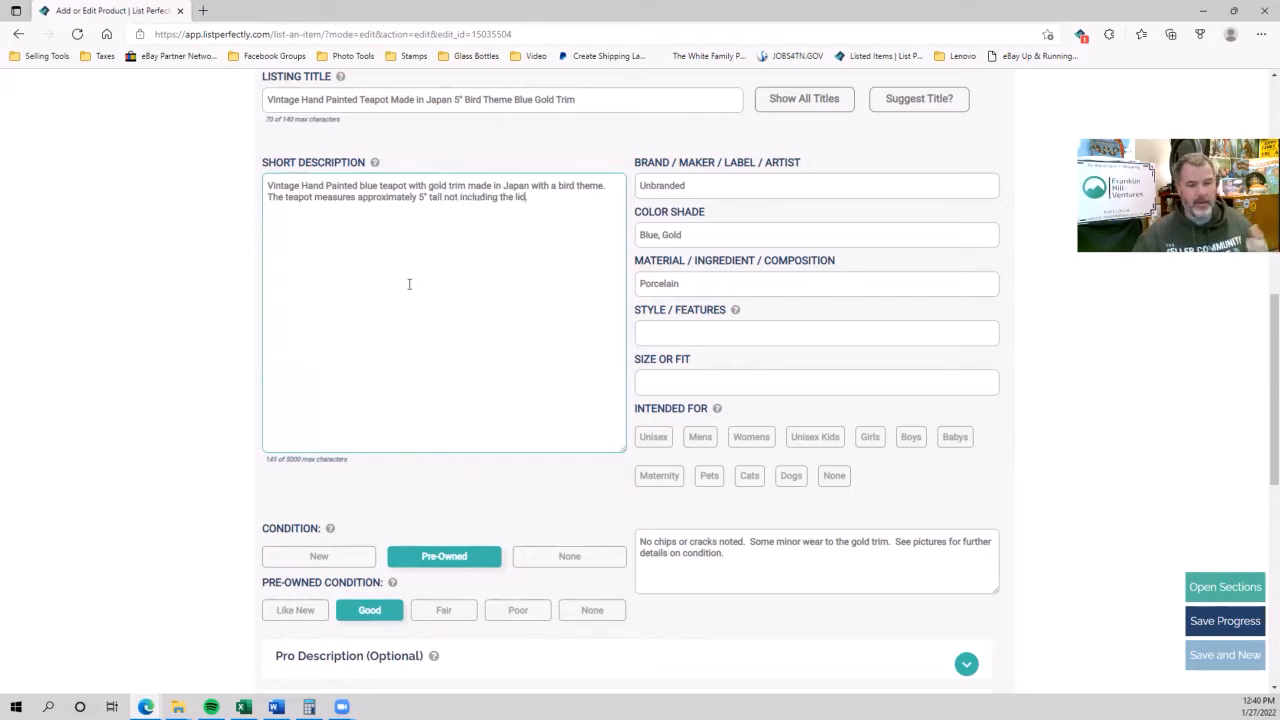
type(".")
- Expand the keywords and pricing section, and set the COGS to $2.98 and the price to $32.00
scroll(600, 155, "down", 2)
scroll(500, 270, "down", 2)
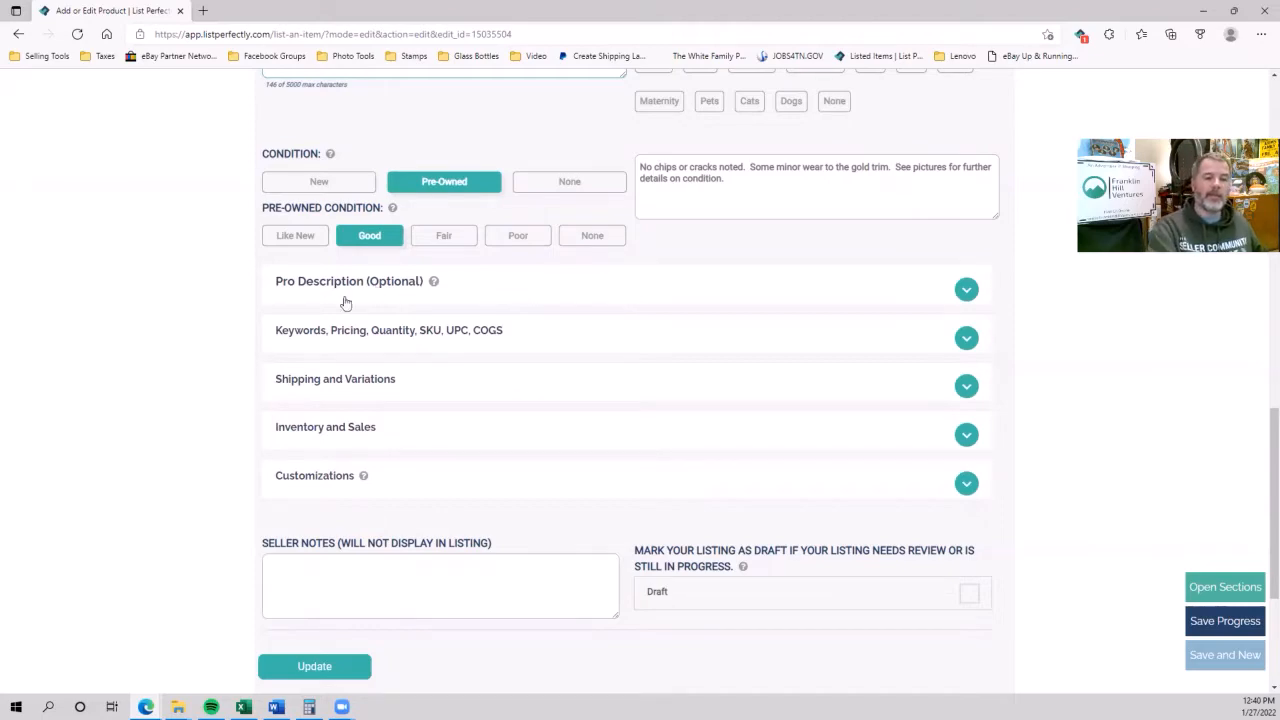
scroll(285, 268, "up", 4)
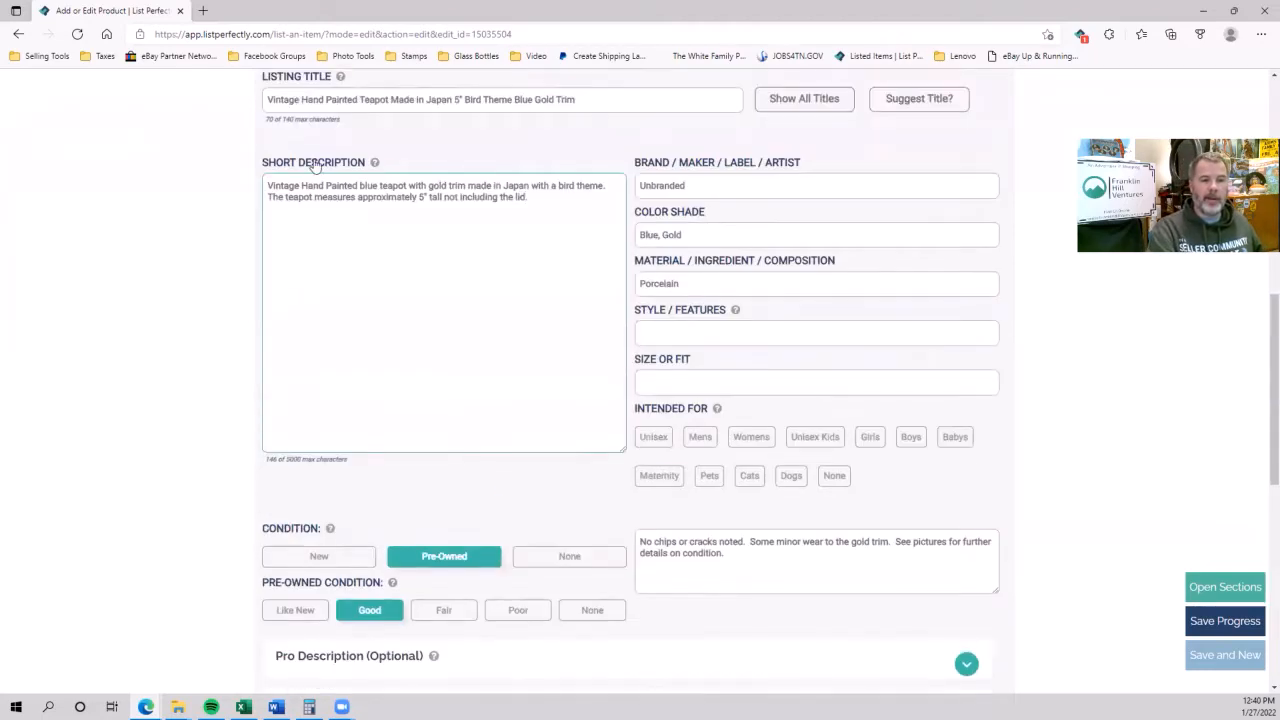
scroll(265, 235, "down", 5)
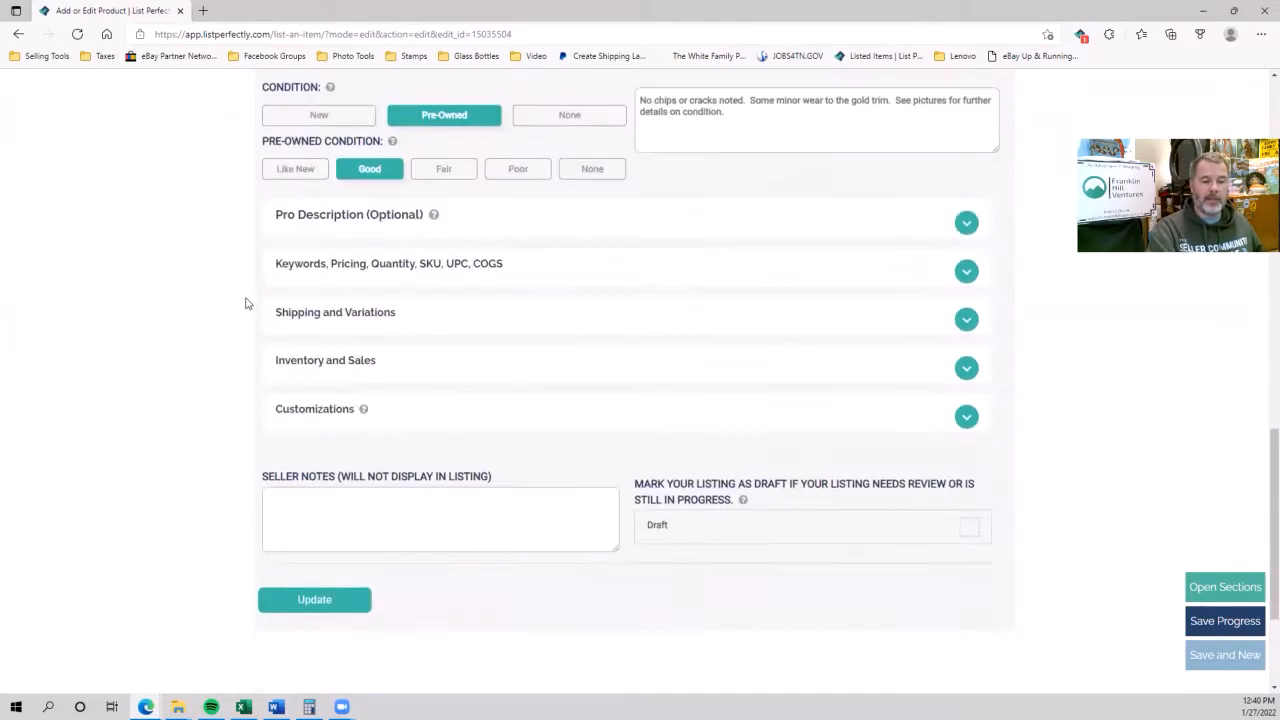
left_click(374, 246)
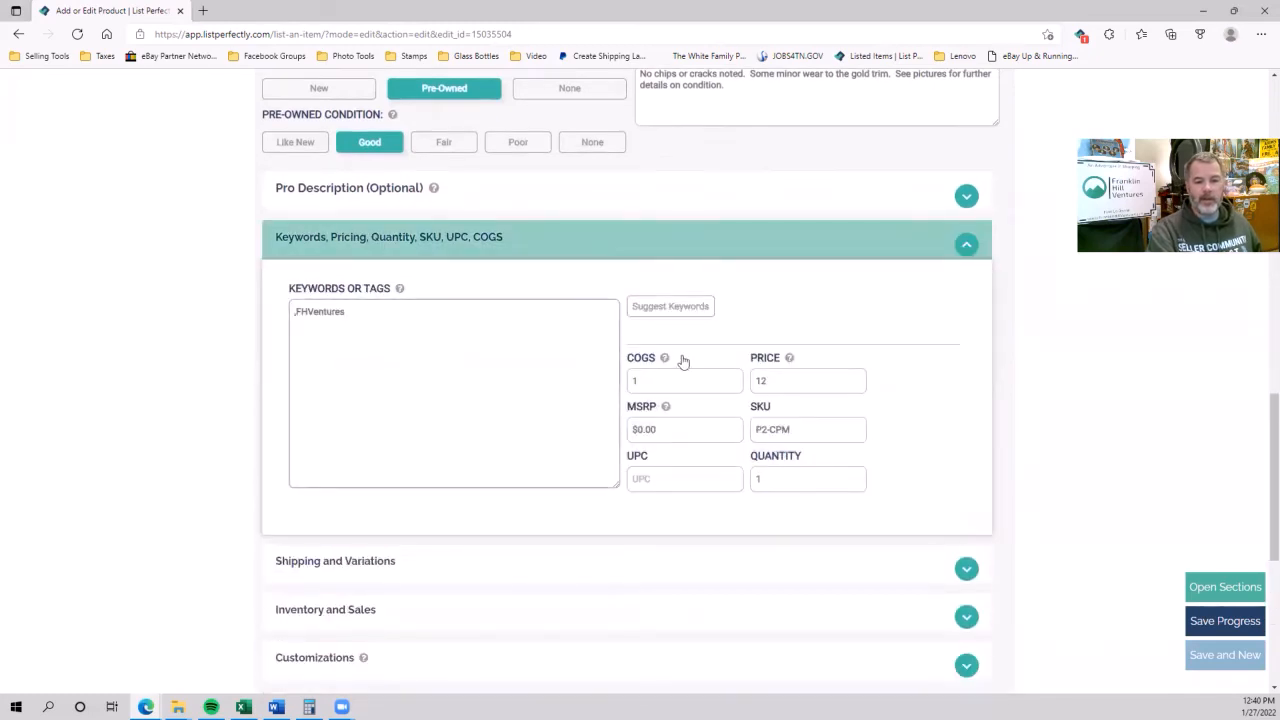
double_click(646, 377)
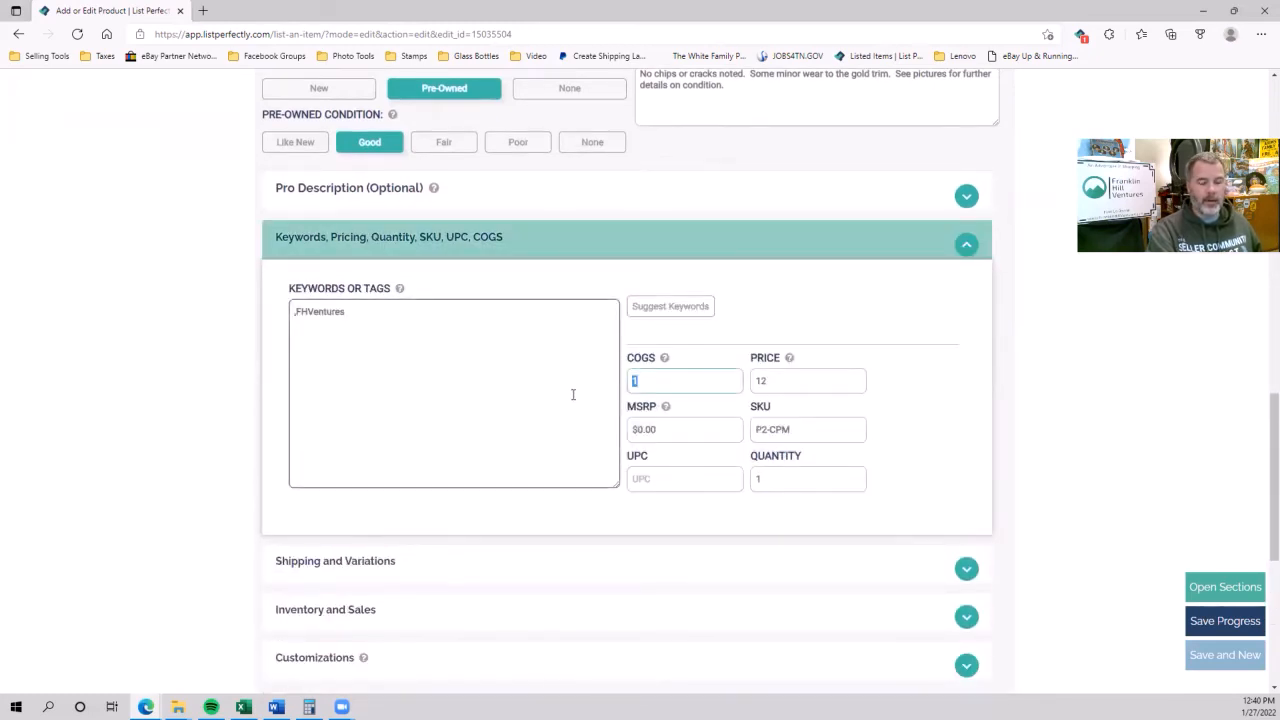
type("2.98")
key("Tab")
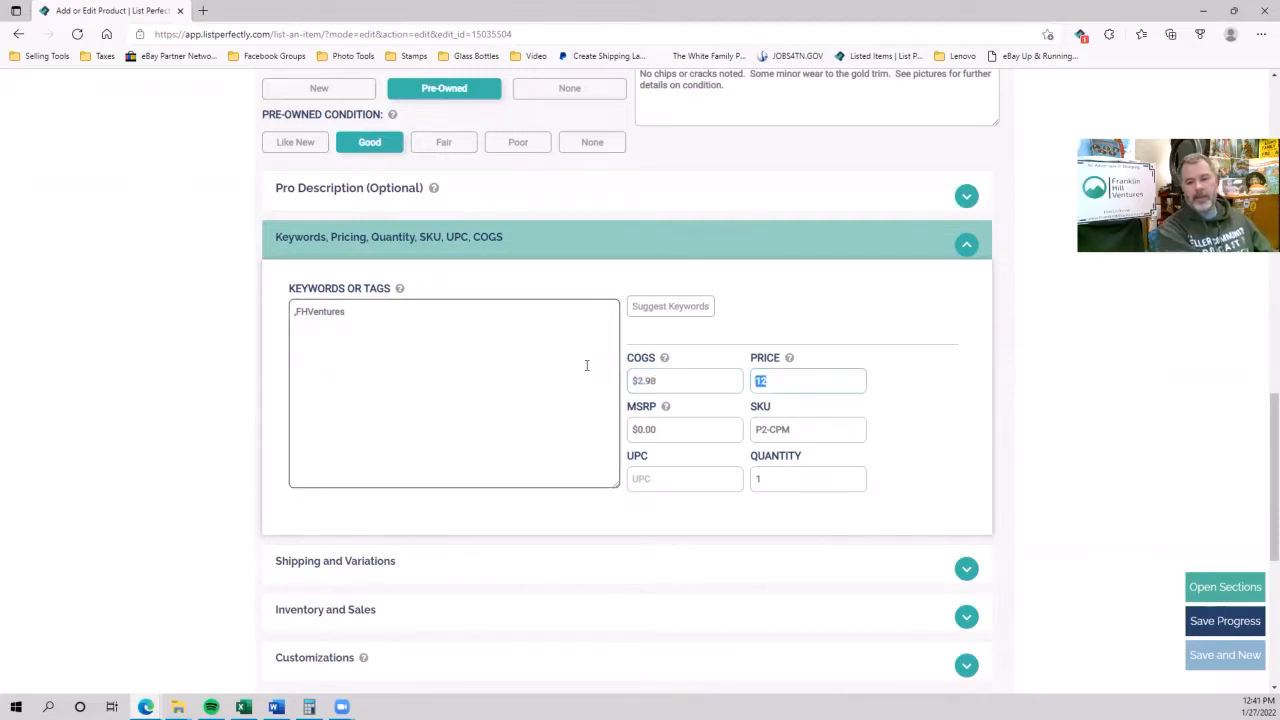
type("3")
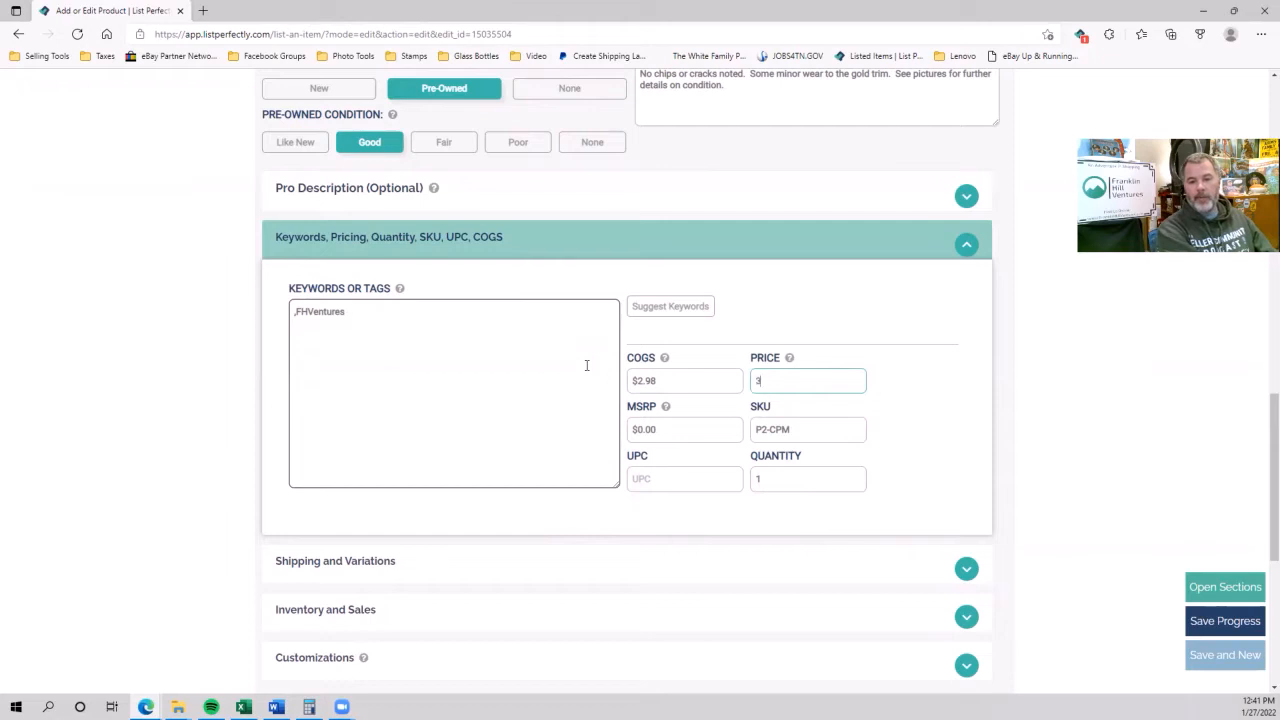
- Fill in the UPC as "Does not apply"
key("Tab")
key("Tab")
key("Tab")
type("Doe")
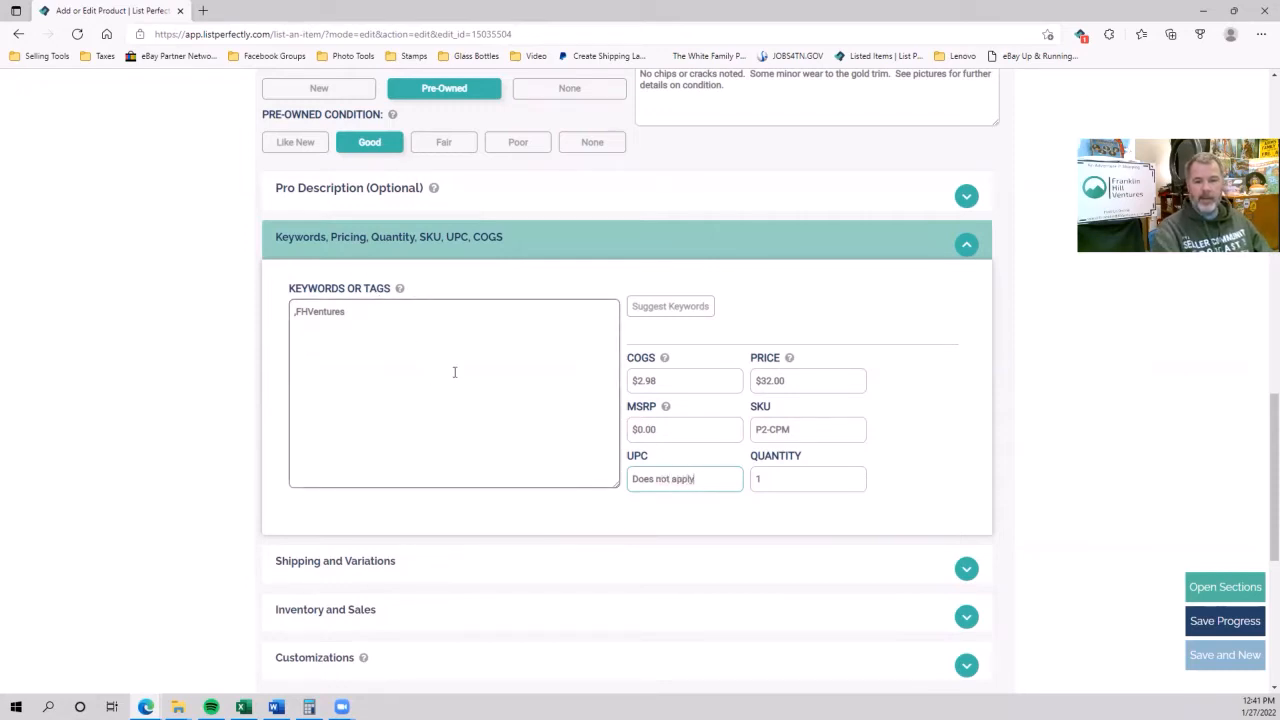
- Generate the suggested keywords, and add "Hand Painted Teapot,Bird Theme,Vintage Teapot" before FHVentures in the listing's keywords
left_click(652, 305)
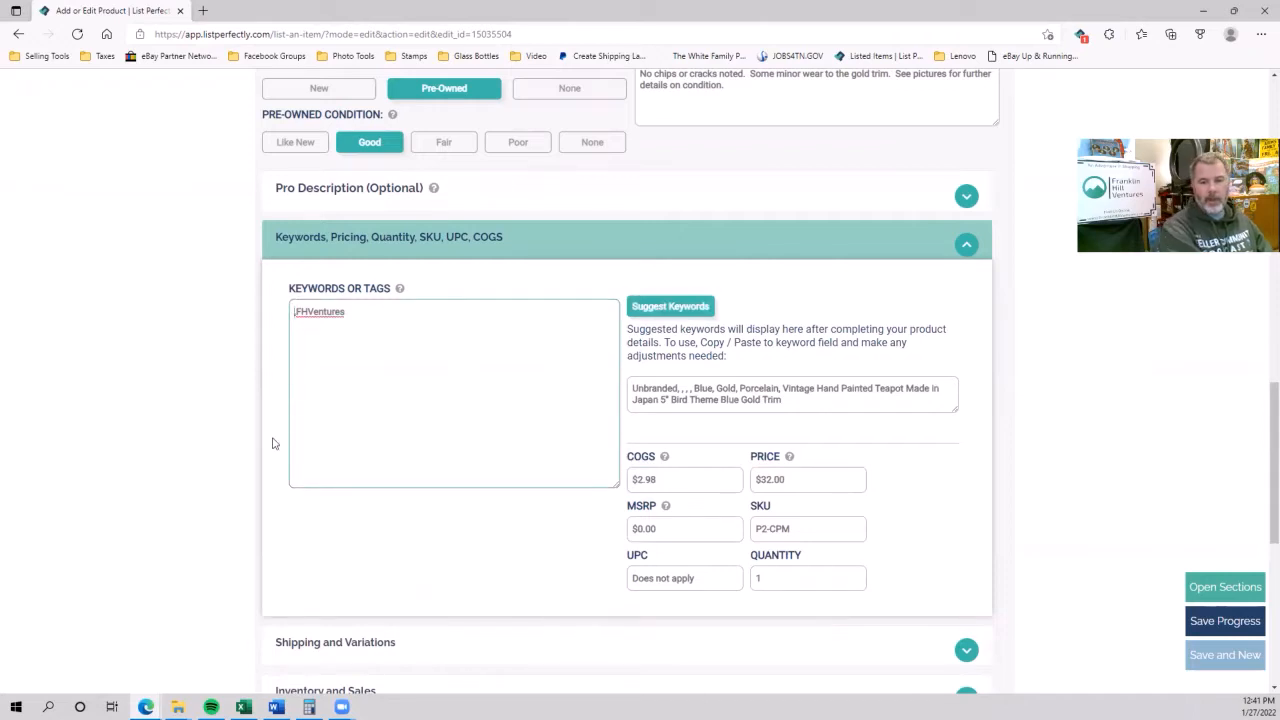
type("Hand Painted Teapot")
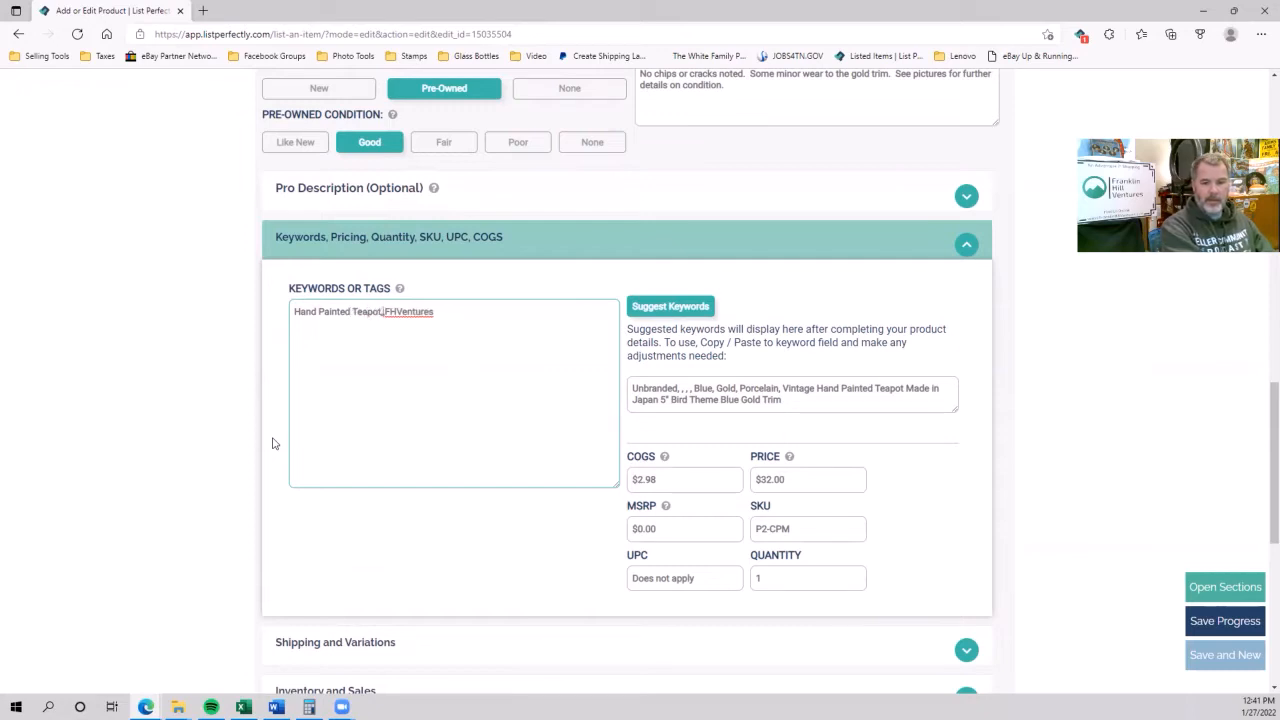
type(",Bird Theme,")
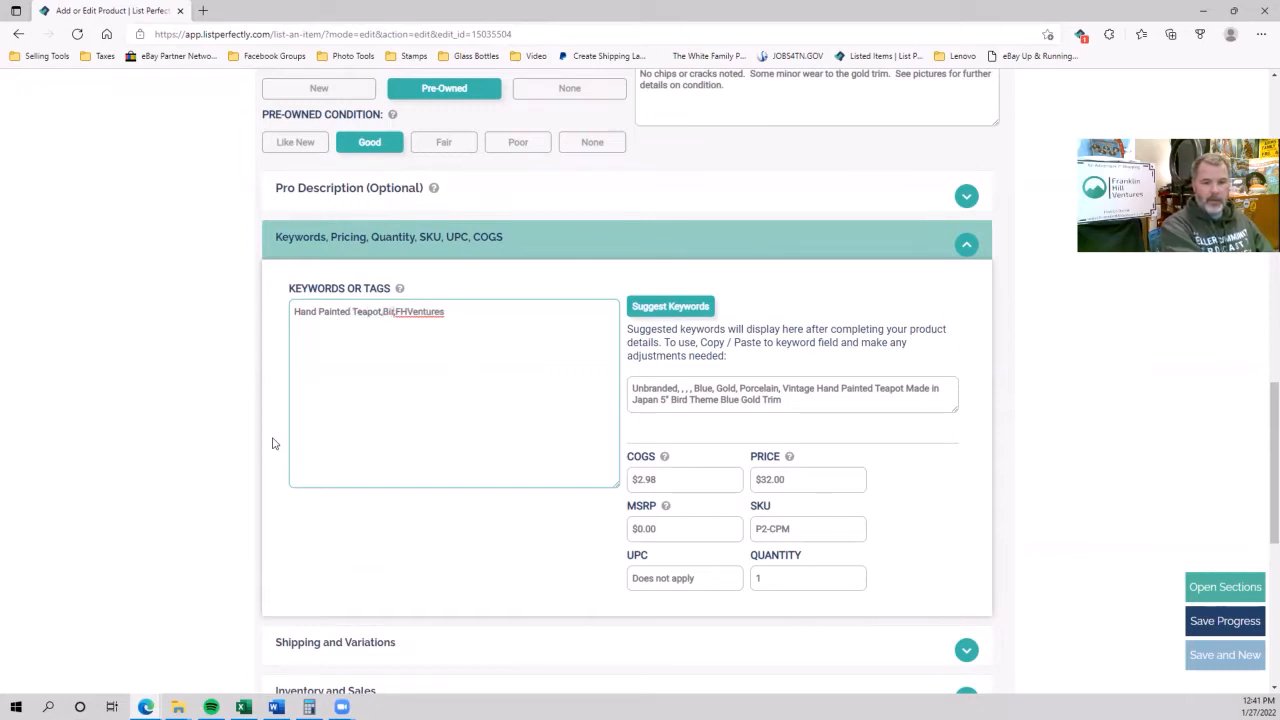
type("Vintage Teapot,")
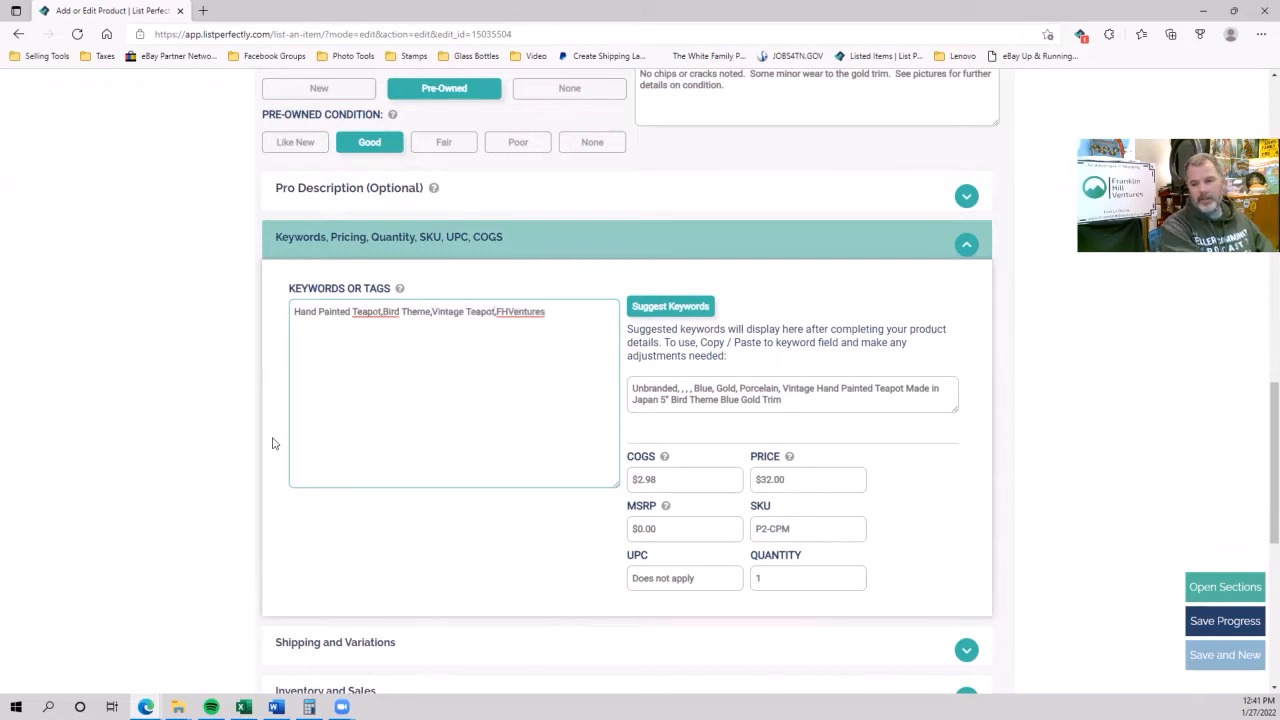
- Add the keywords "Blue and Gold,Gold Trim,Vintage,Porcelain Teapot" between Vintage Teapot and FHVentures
type(" Blue an")
type("d Gold,Gold ")
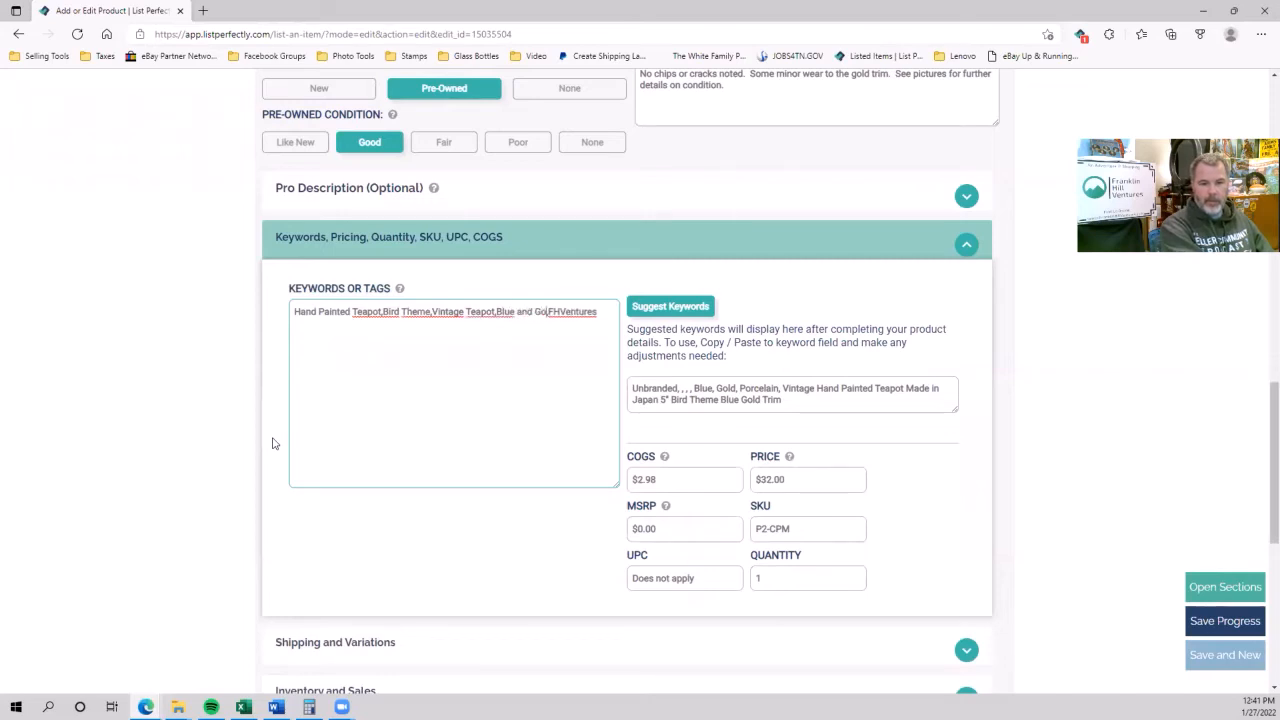
type("Tr")
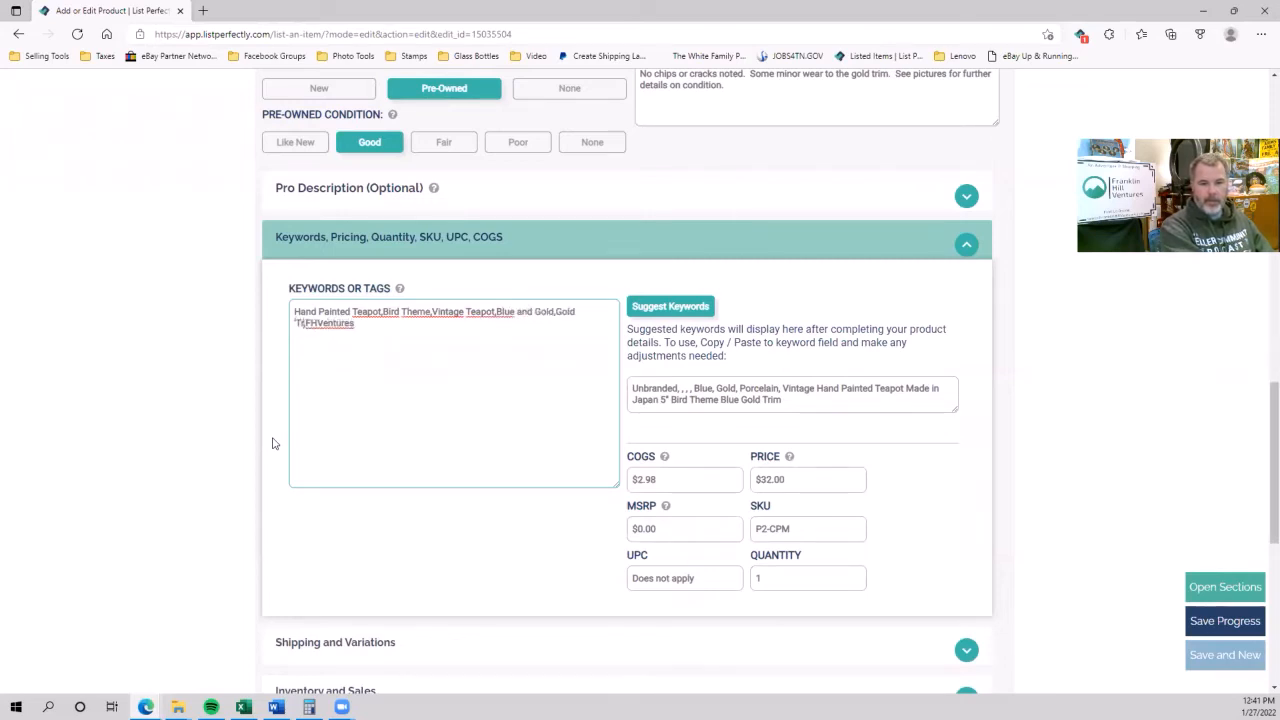
key("BackSpace")
key("BackSpace")
type("Trim,Vintag")
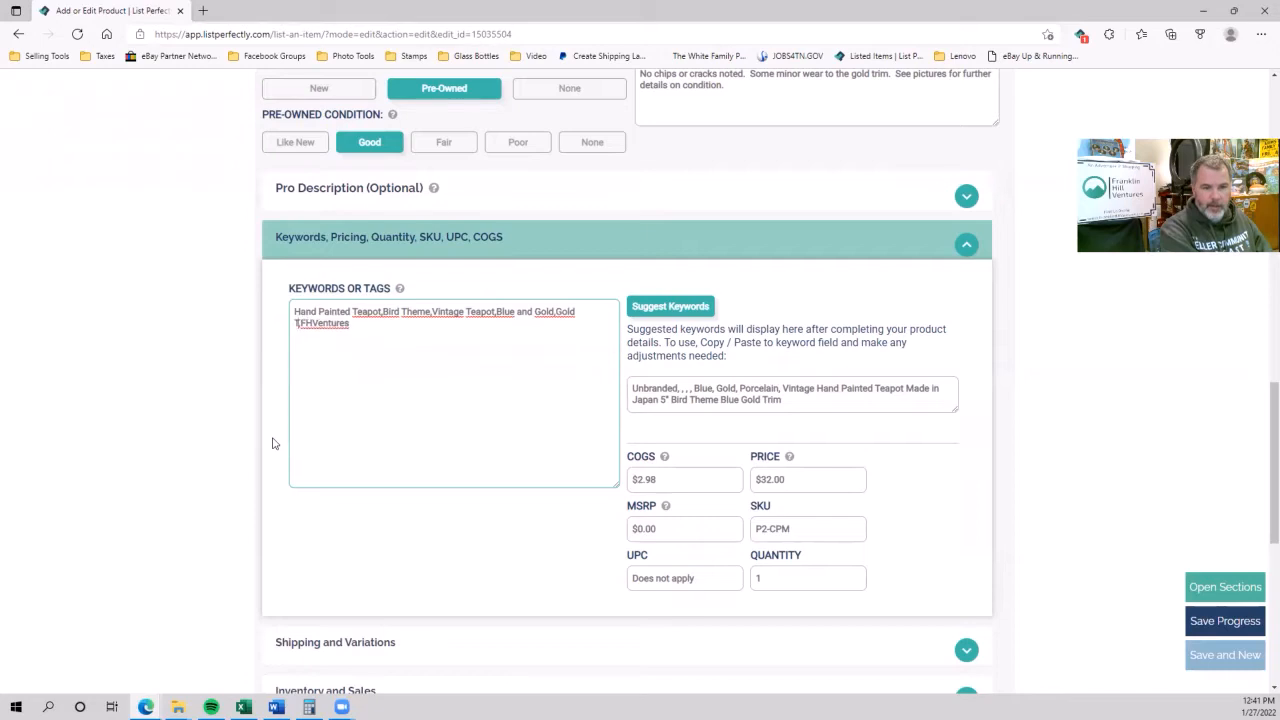
type("e")
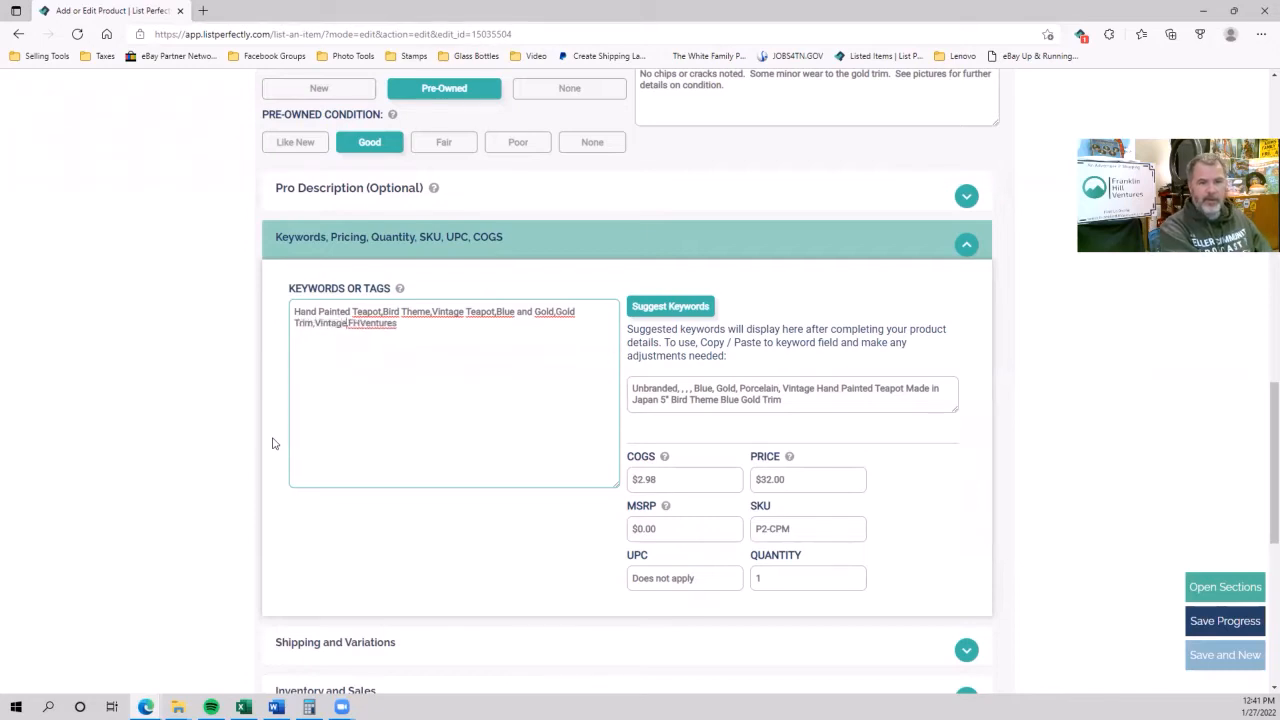
type(",")
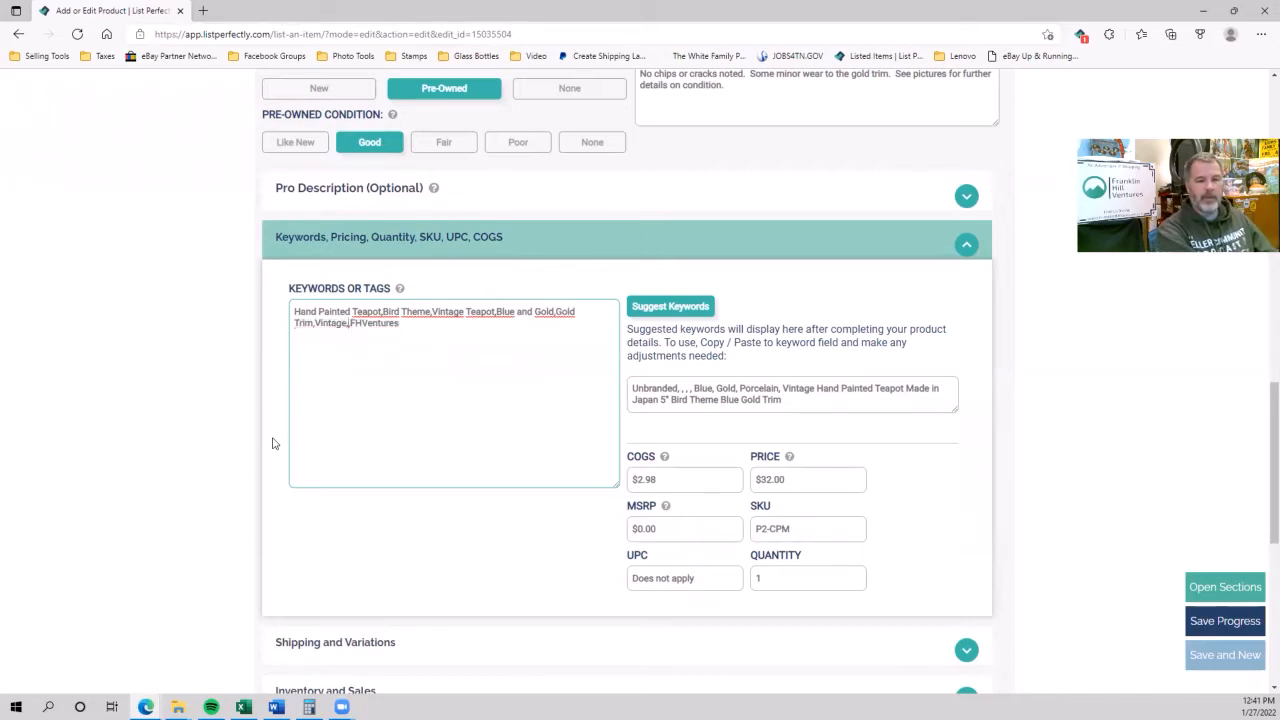
type("Porcelain Teapot,")
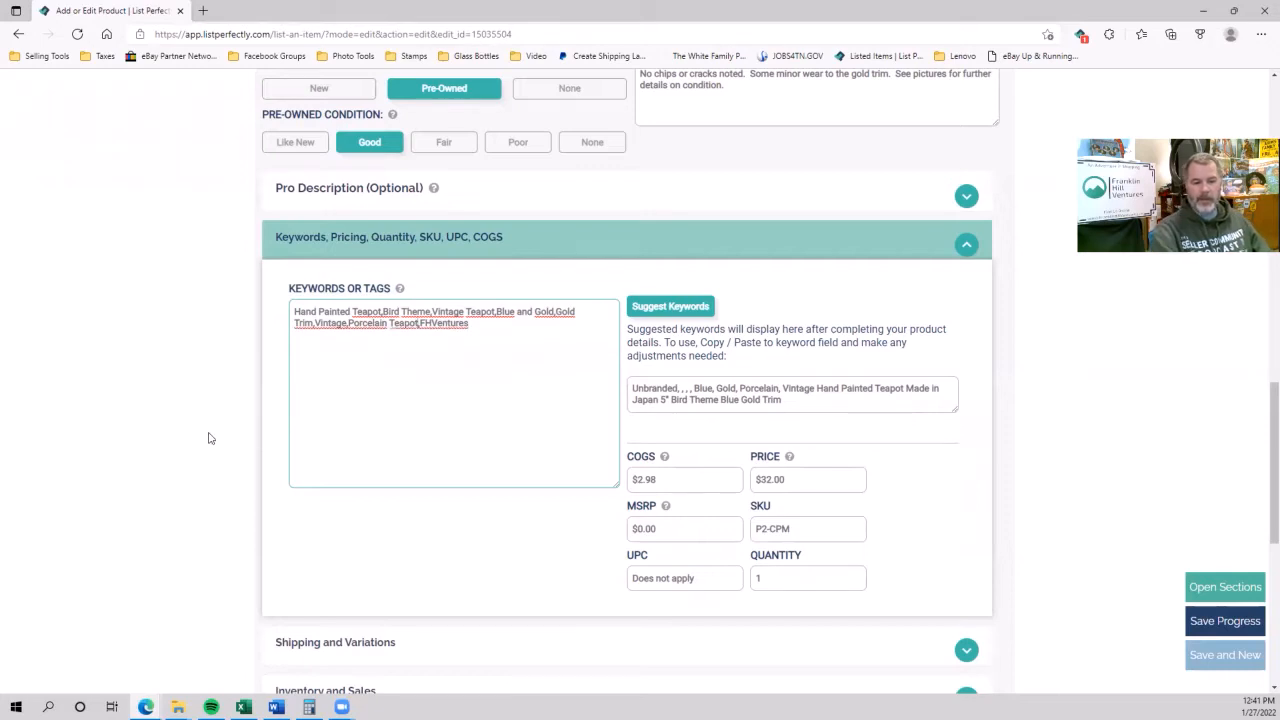
- Set the shipping weight to 2 lb 3 oz under Shipping and Variations, and collapse that section
scroll(377, 386, "down", 3)
left_click(378, 372)
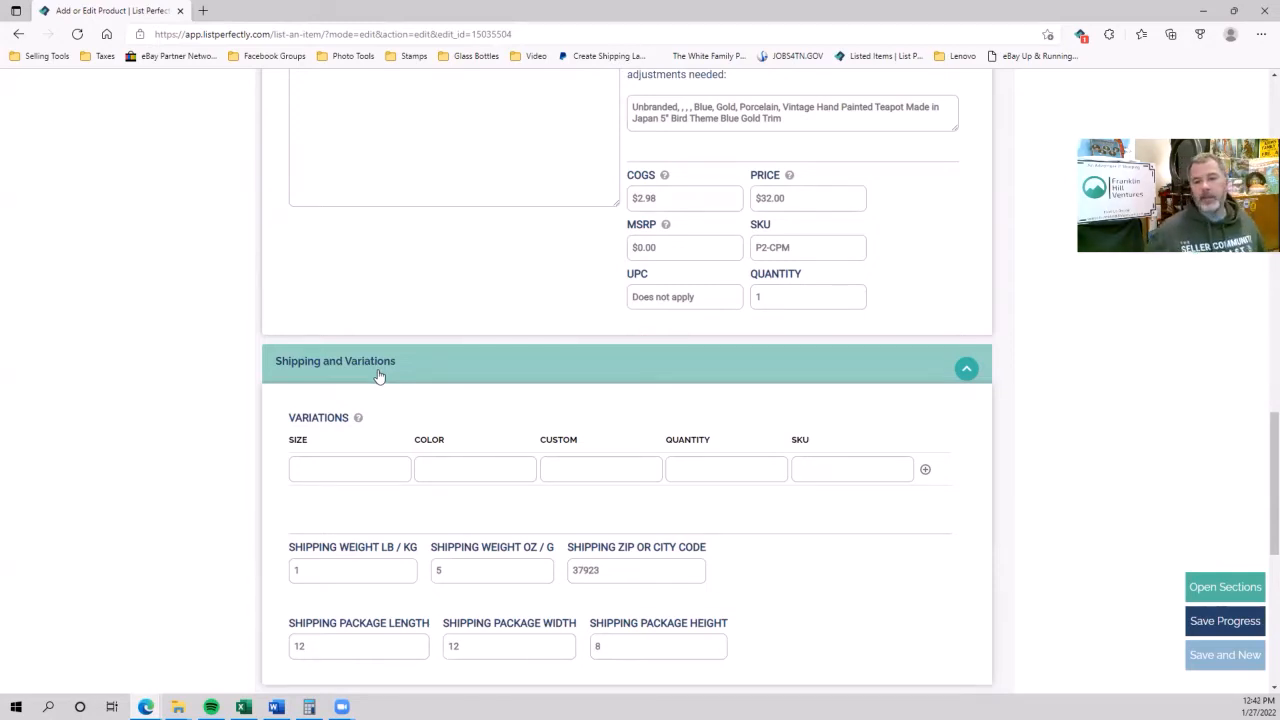
left_click_drag(300, 572, 277, 582)
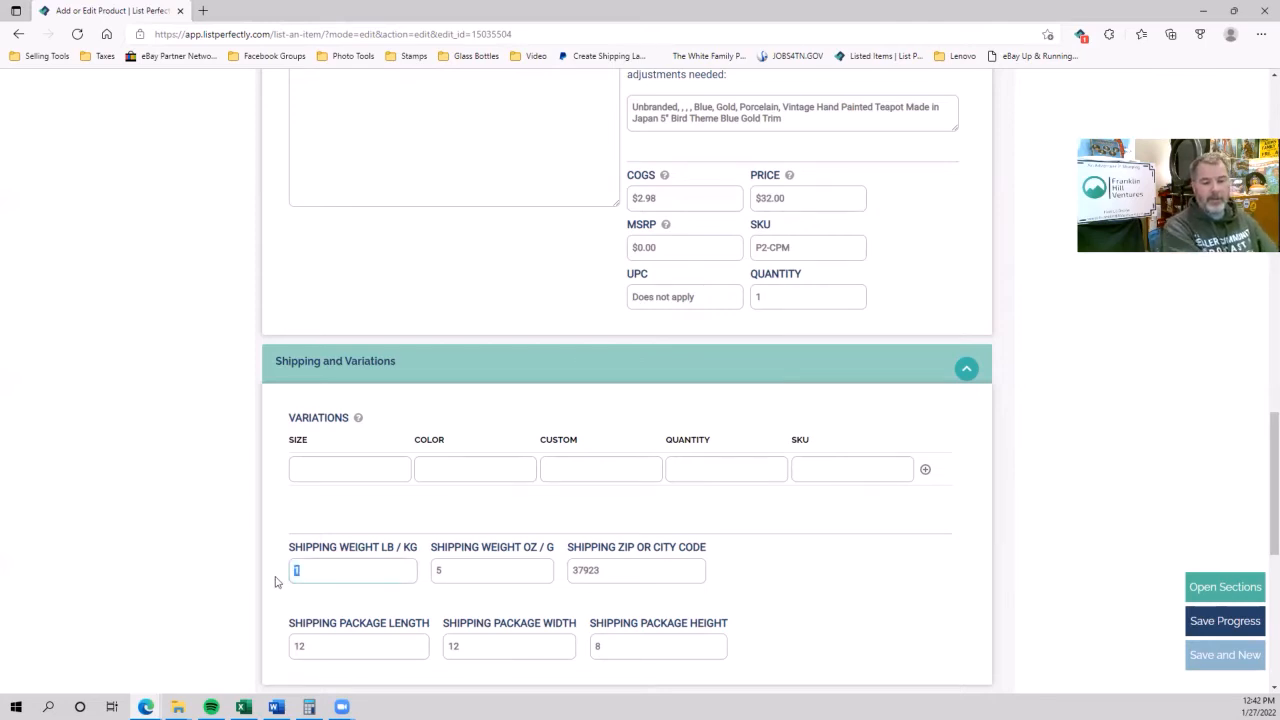
key("Tab")
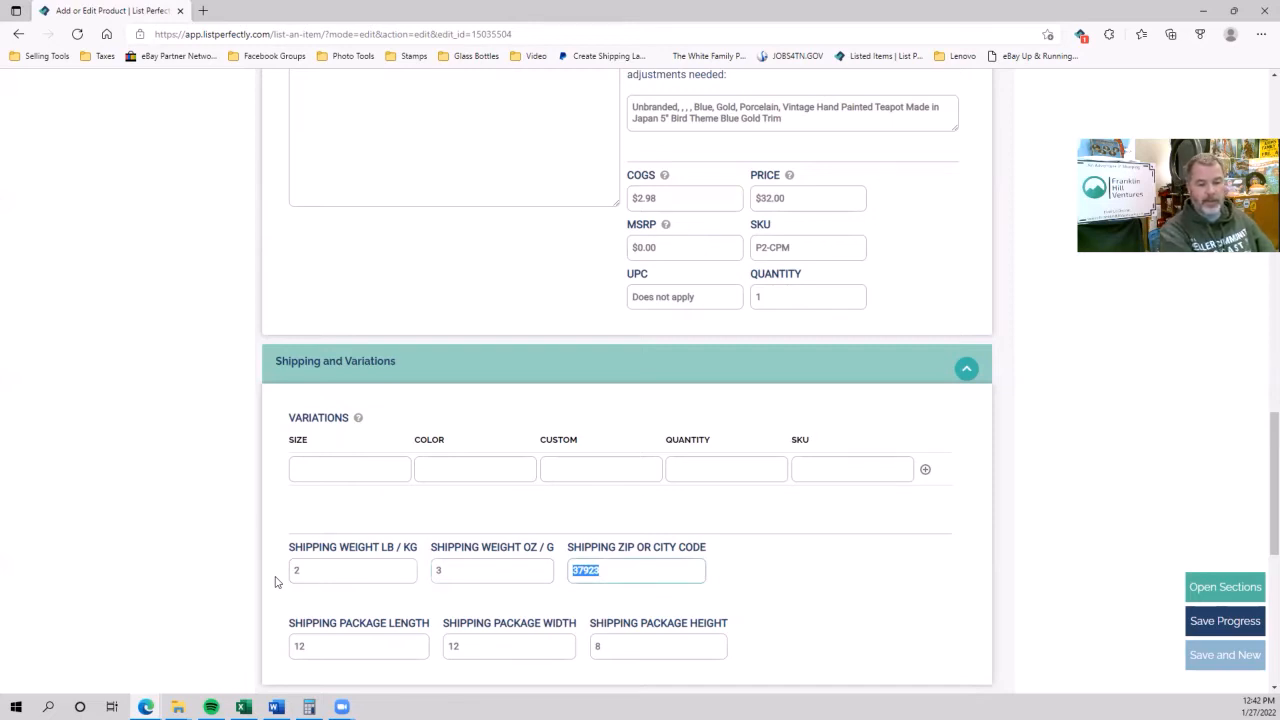
key("Tab")
key("Tab")
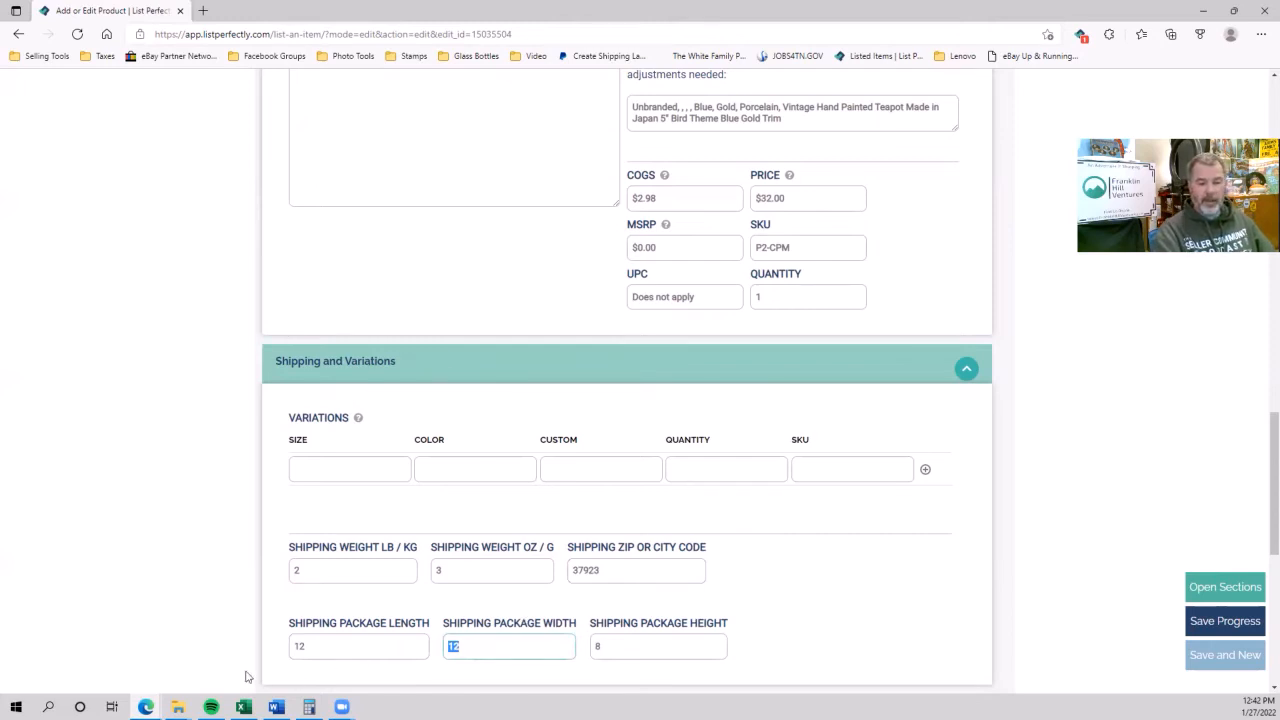
scroll(318, 630, "down", 1)
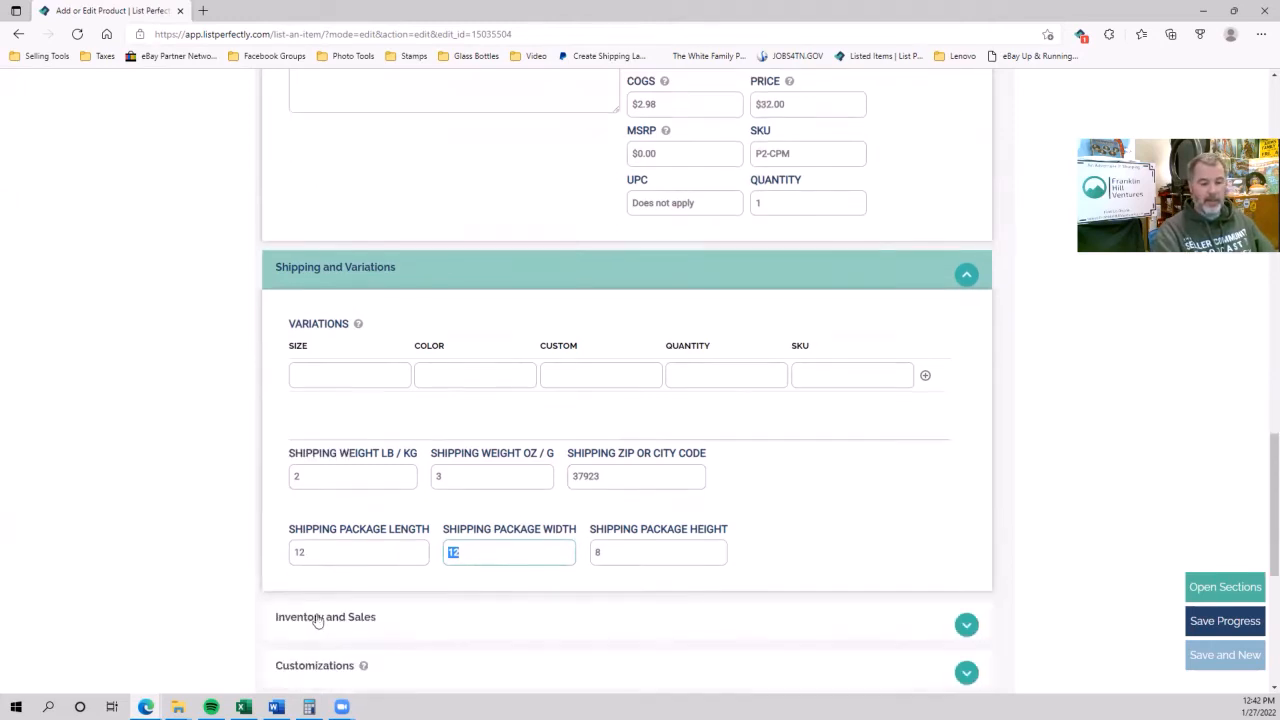
left_click(320, 268)
- Save the completed teapot listing and open its product page from the listed items
scroll(211, 397, "up", 8)
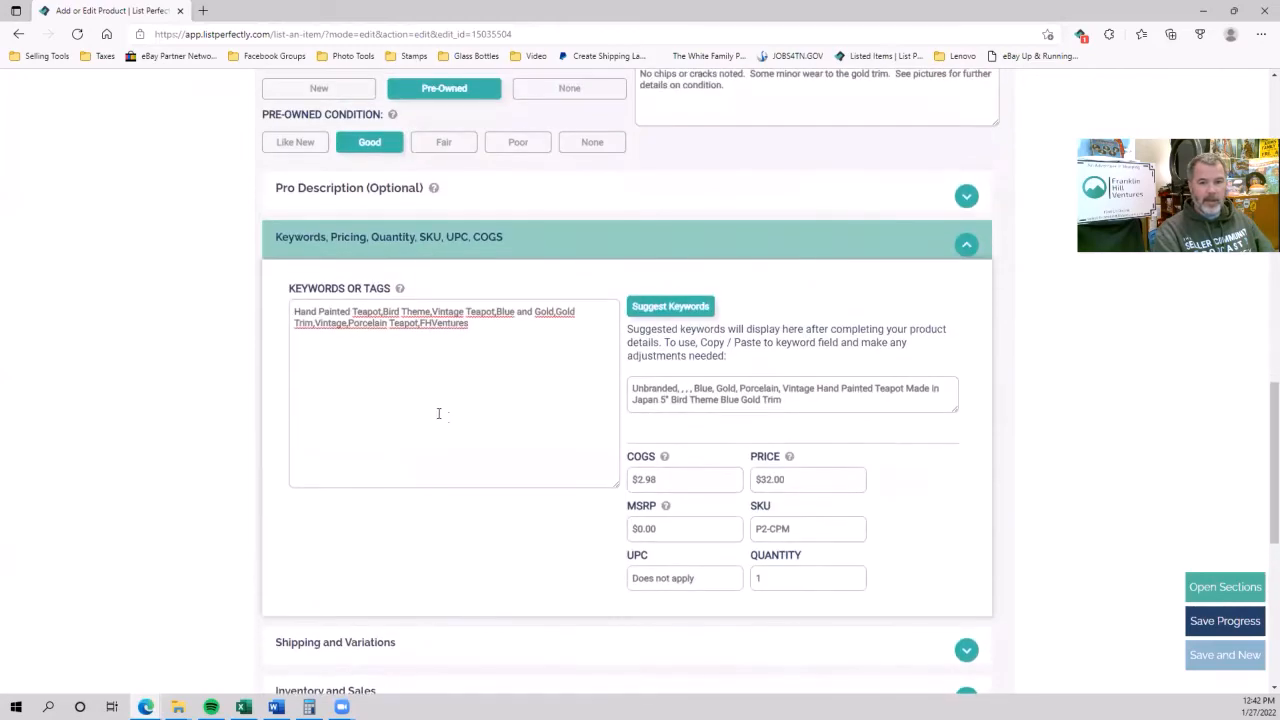
scroll(531, 266, "up", 8)
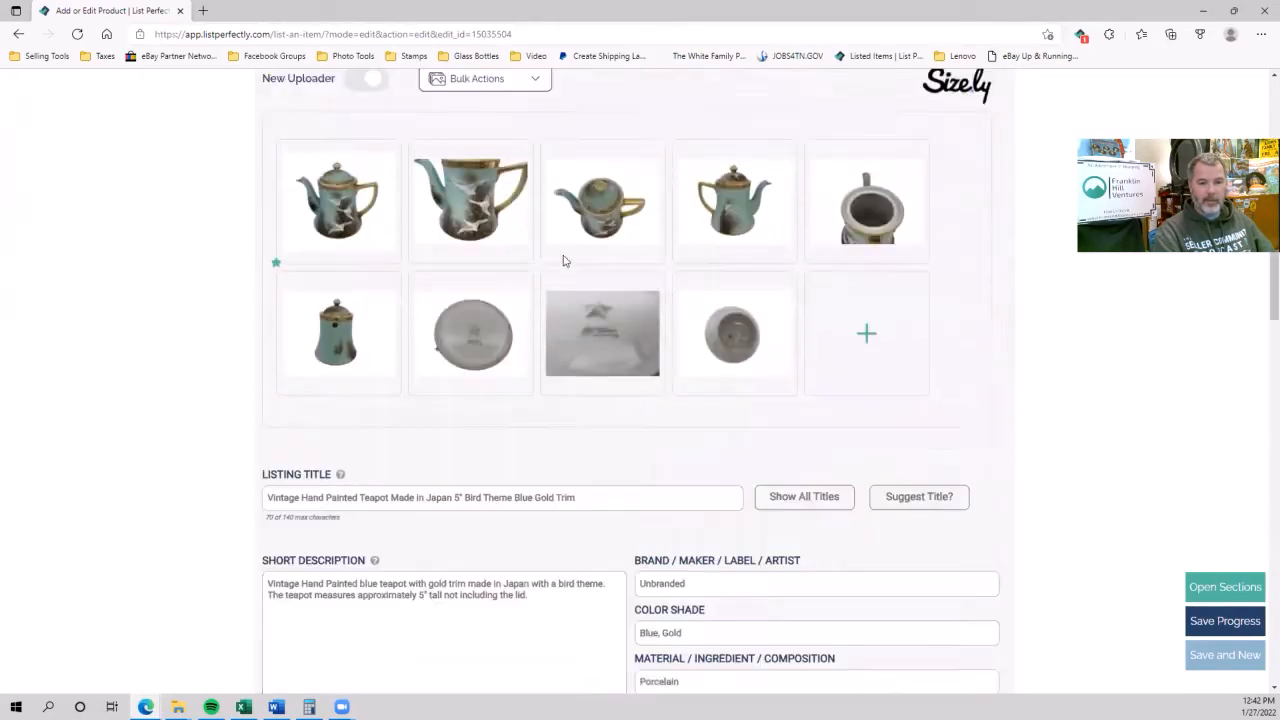
scroll(557, 255, "down", 2)
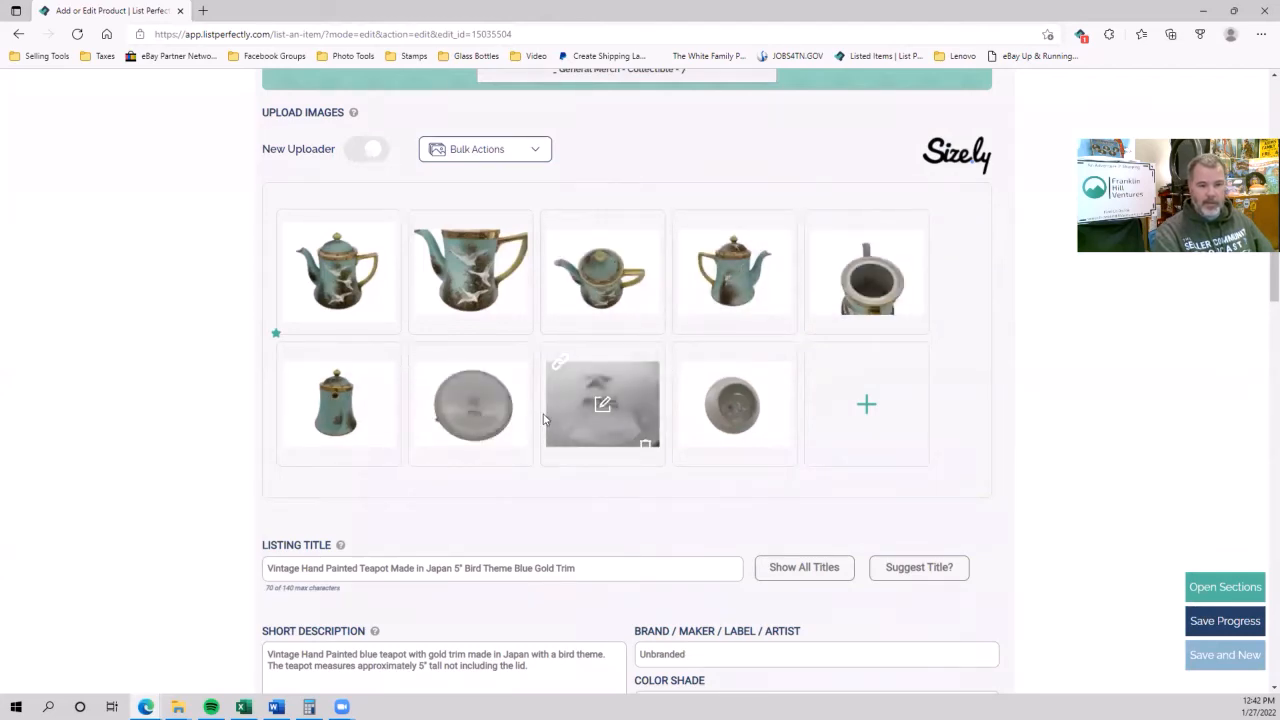
scroll(380, 437, "down", 20)
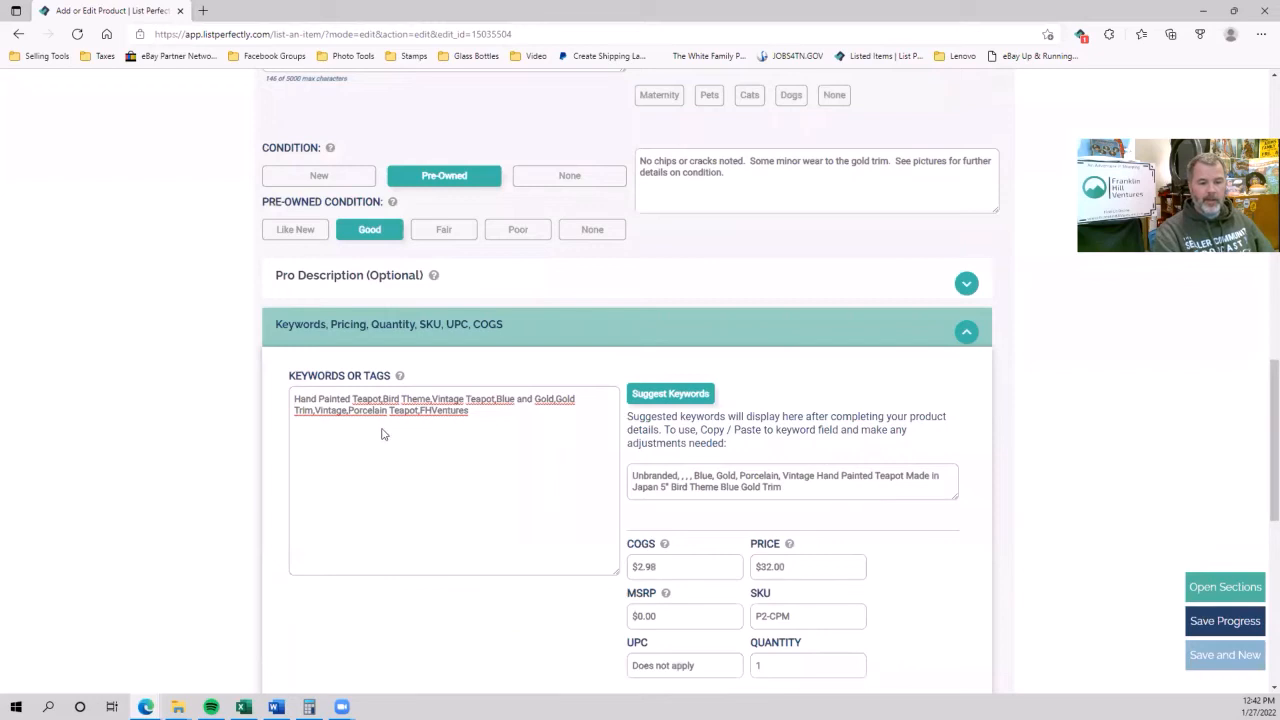
left_click(315, 398)
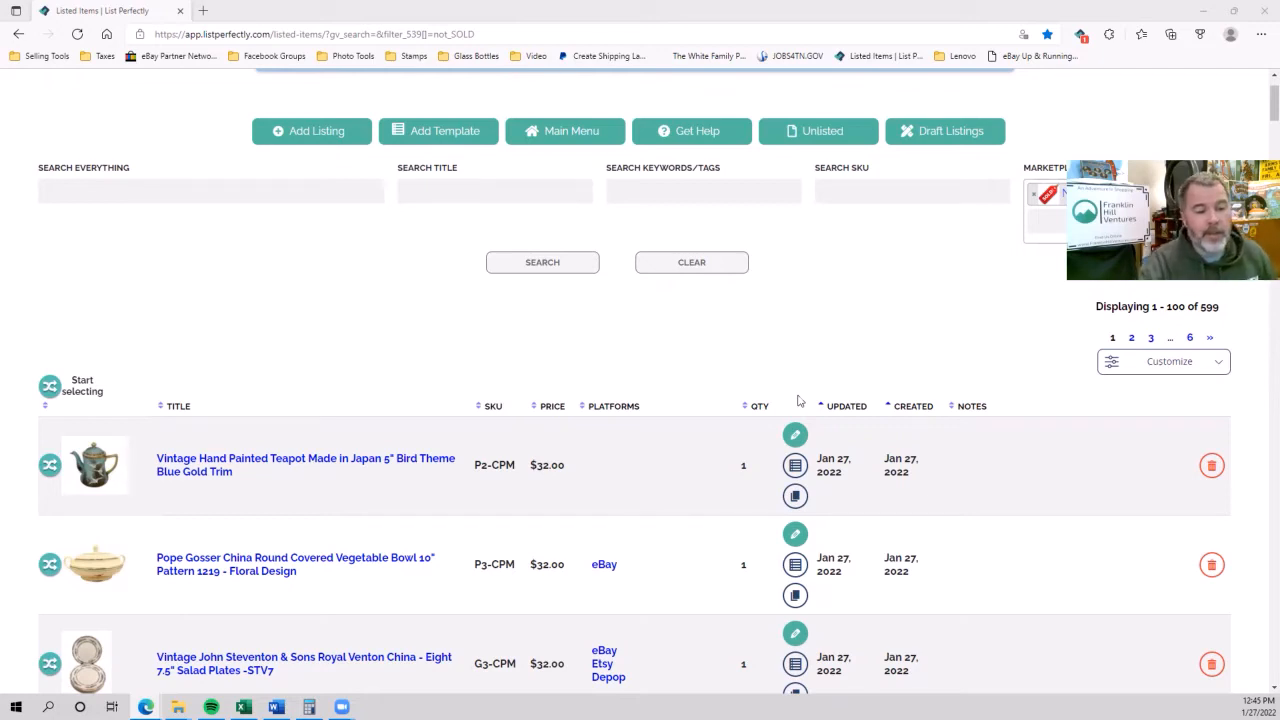
left_click(192, 465)
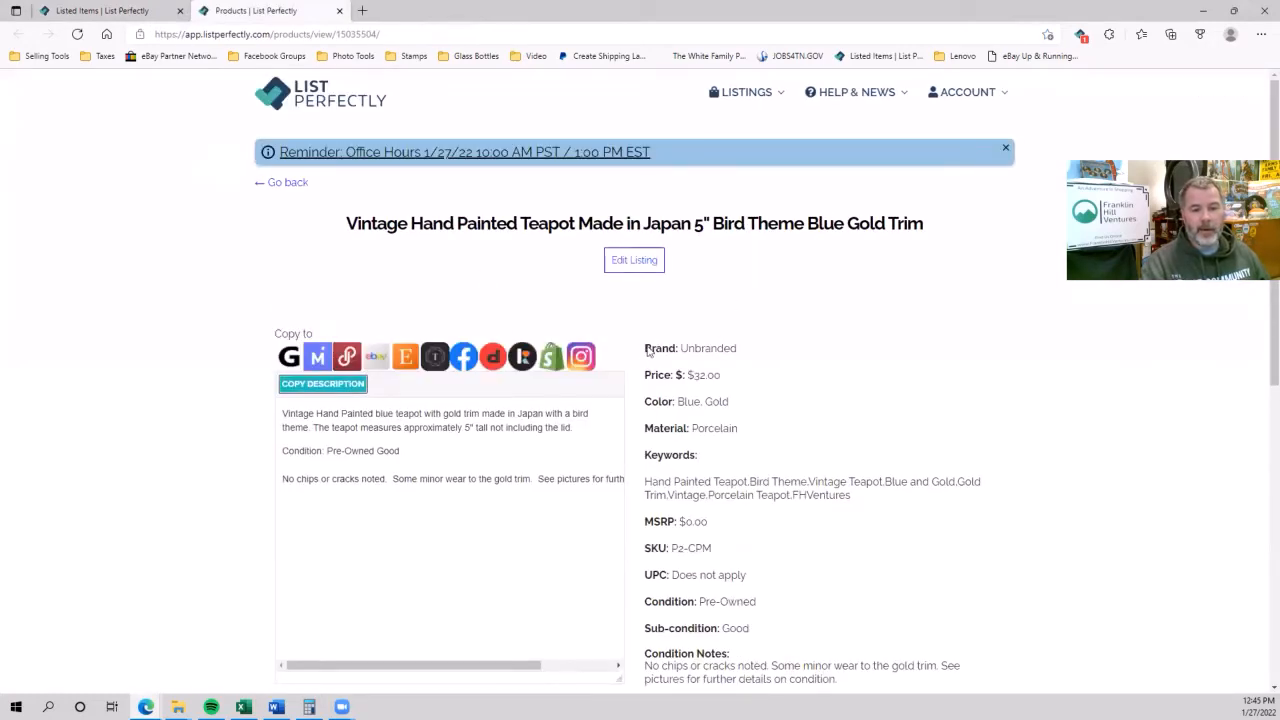
- Remove the "Condition: Pre-Owned Good" line and the blank line after it from the teapot's description
left_click(346, 451)
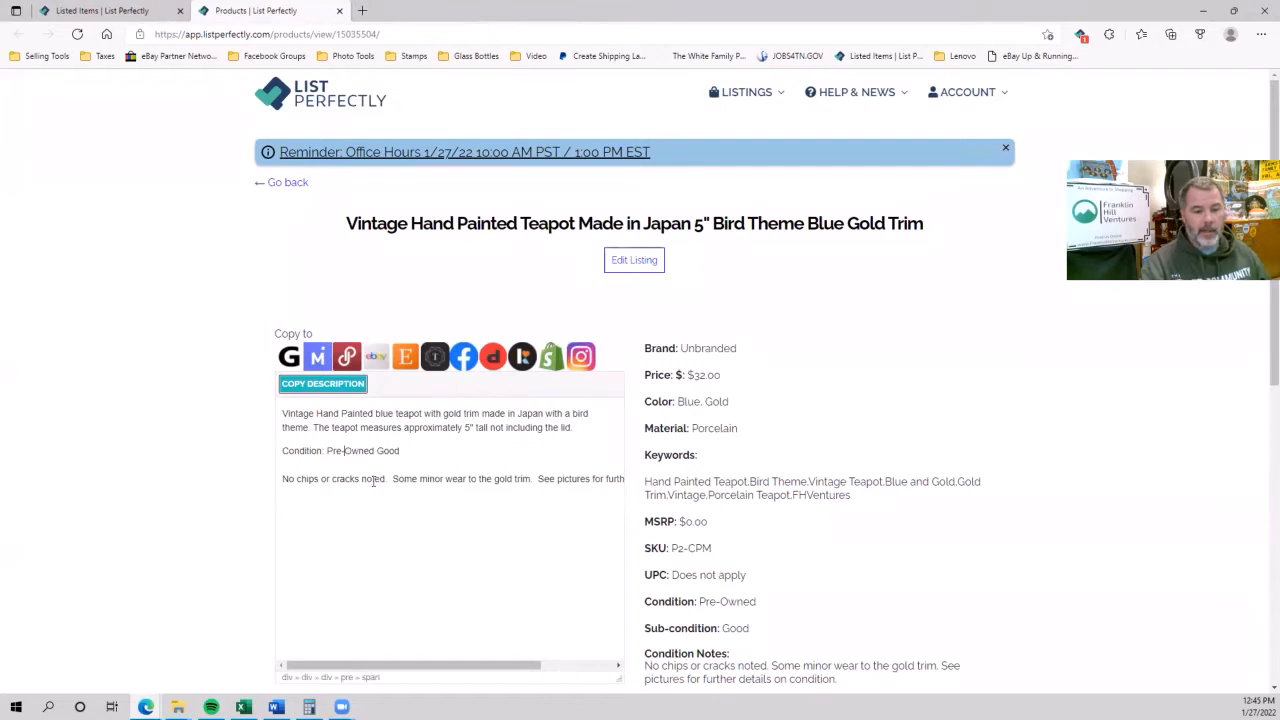
key("shift+End")
key("Delete")
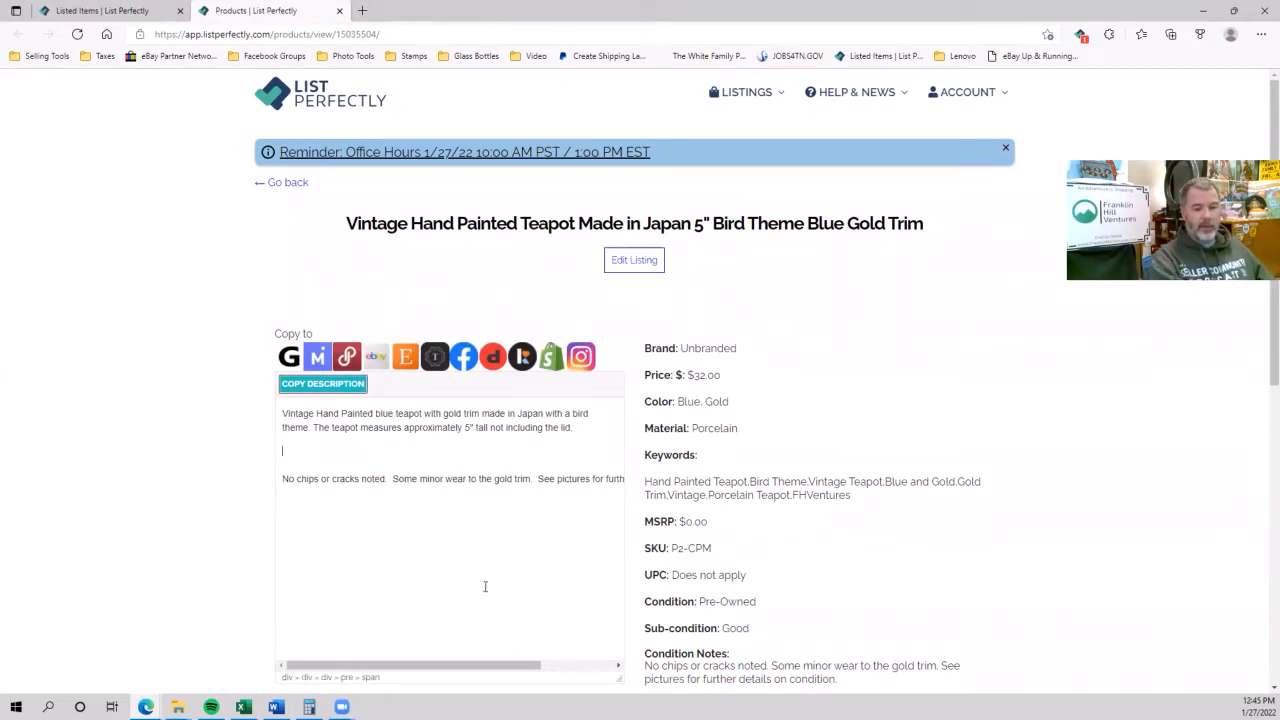
key("Delete")
key("Delete")
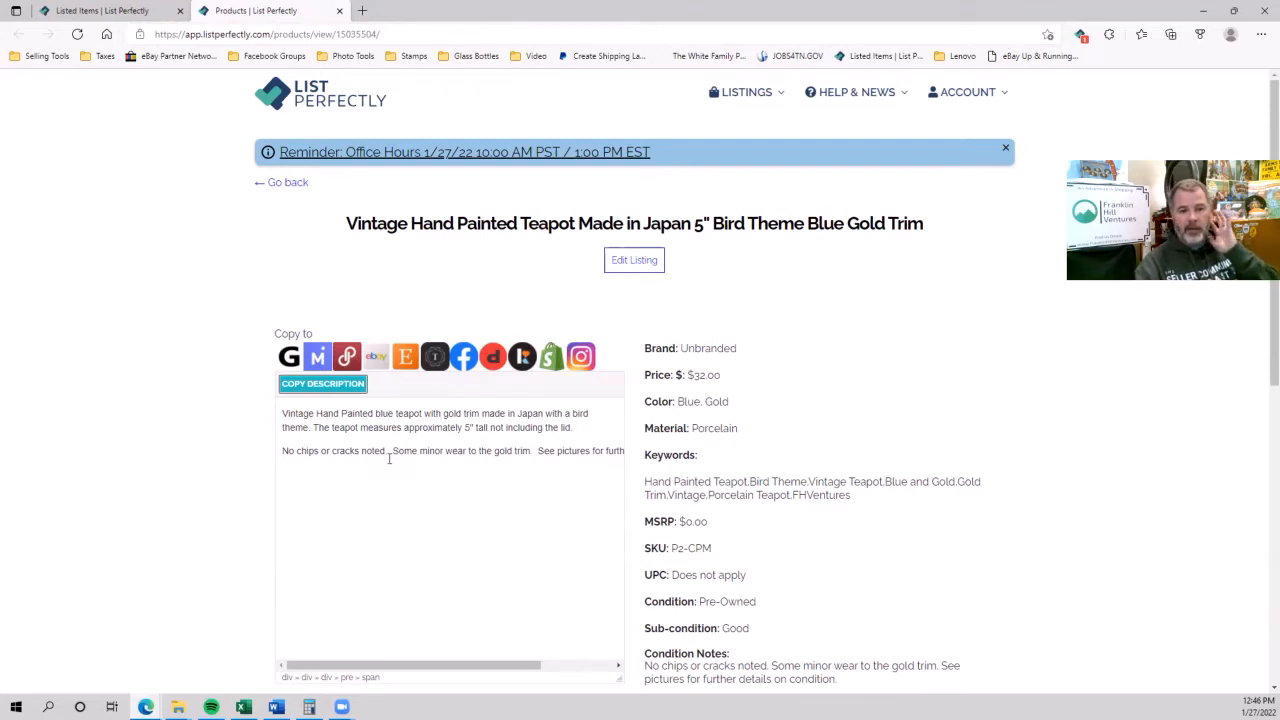
- Copy the teapot listing to Mercari, Poshmark, eBay, Etsy, Facebook, Depop and Instagram
left_click(316, 360)
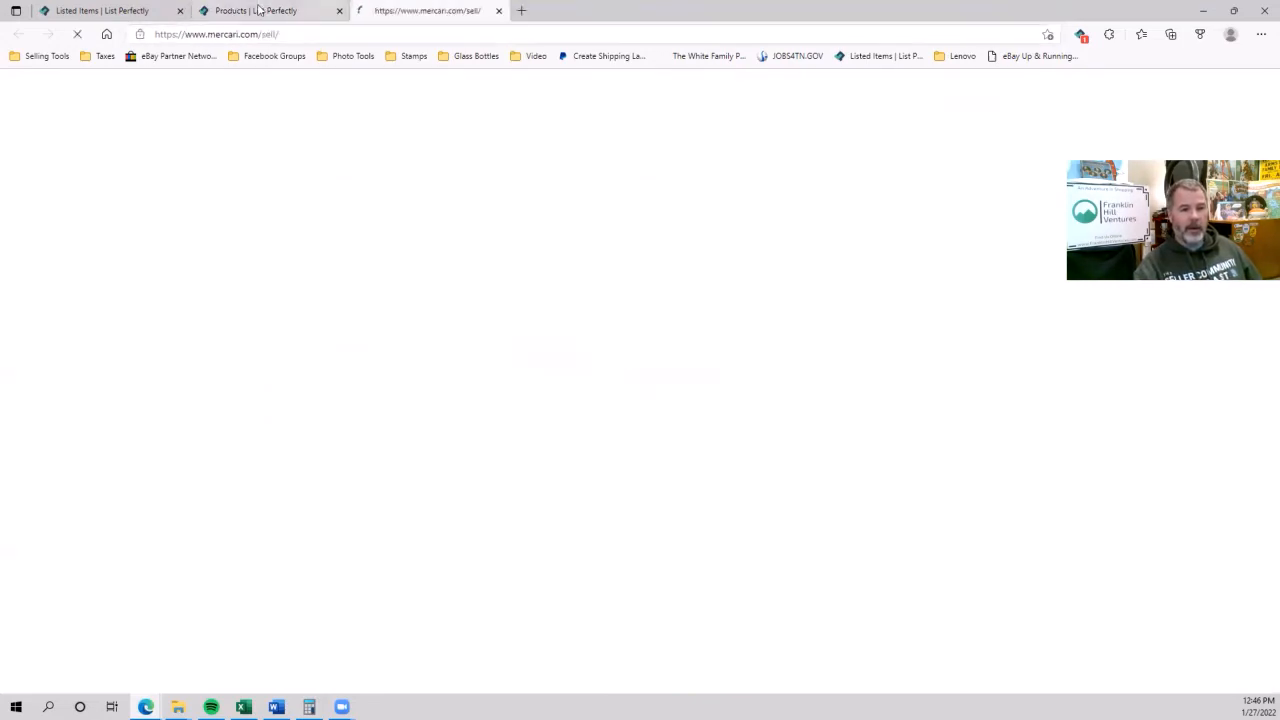
left_click(347, 358)
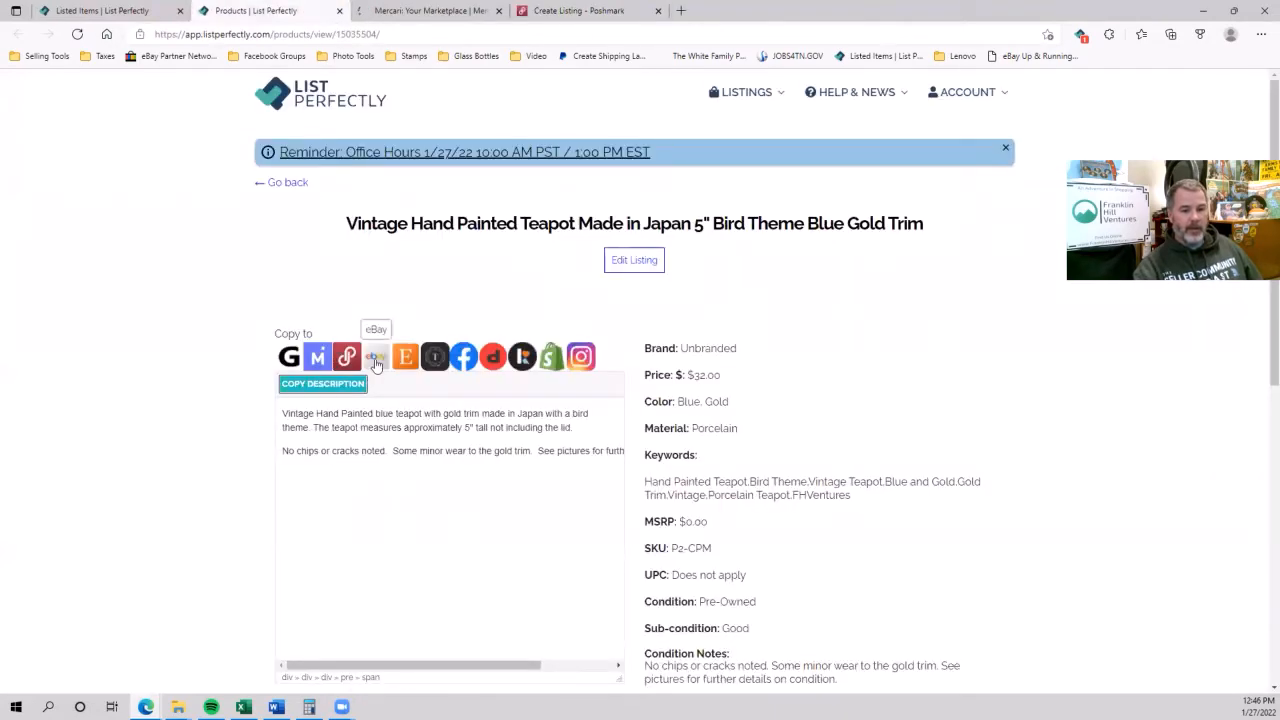
left_click(376, 360)
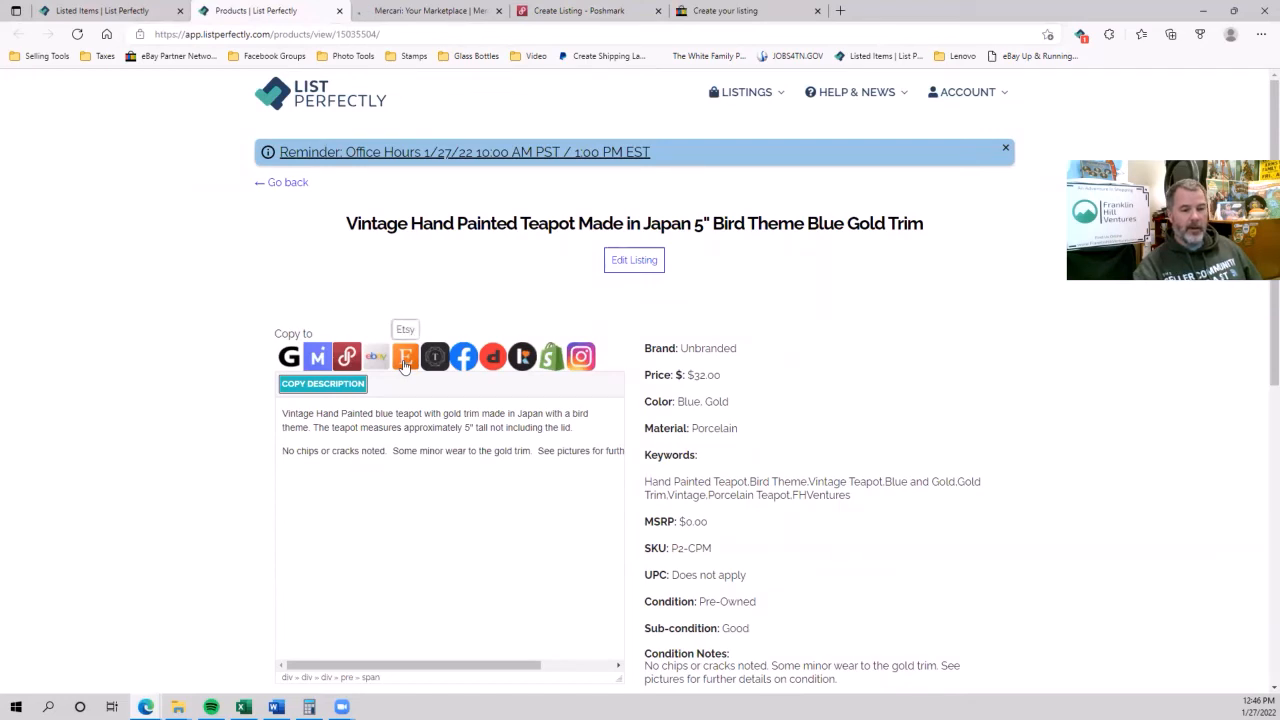
left_click(405, 358)
left_click(295, 9)
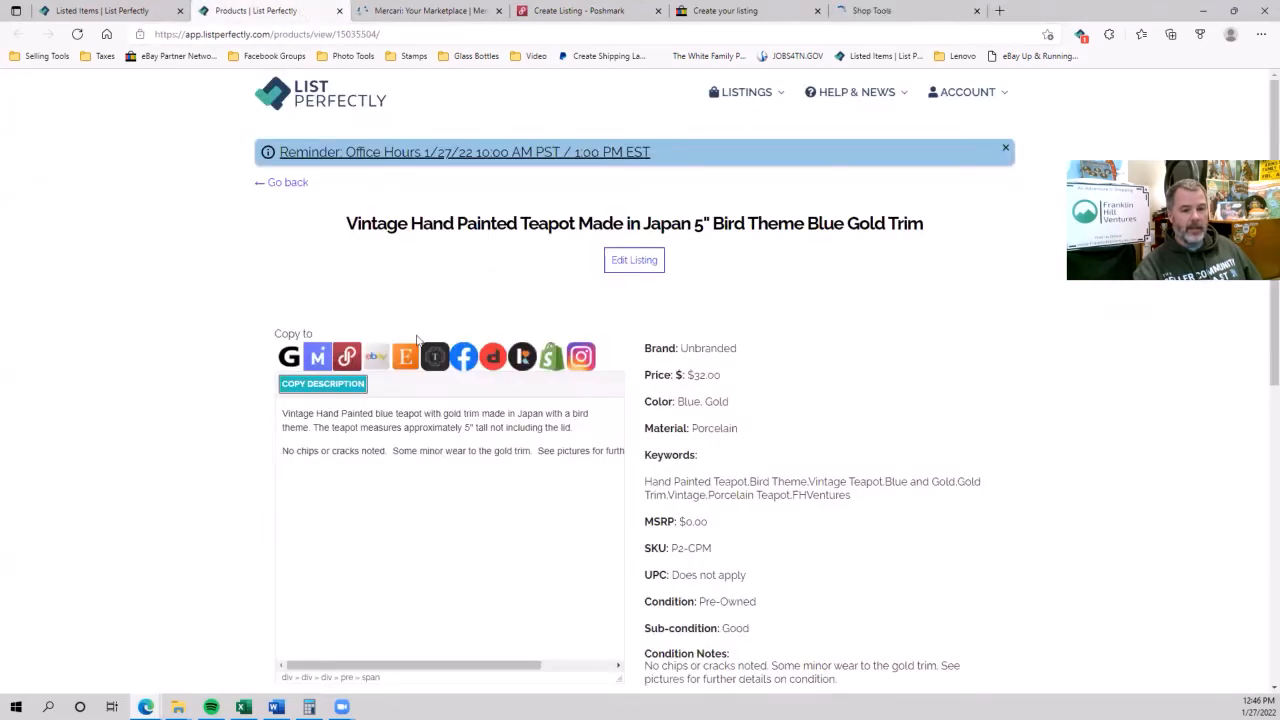
left_click(467, 357)
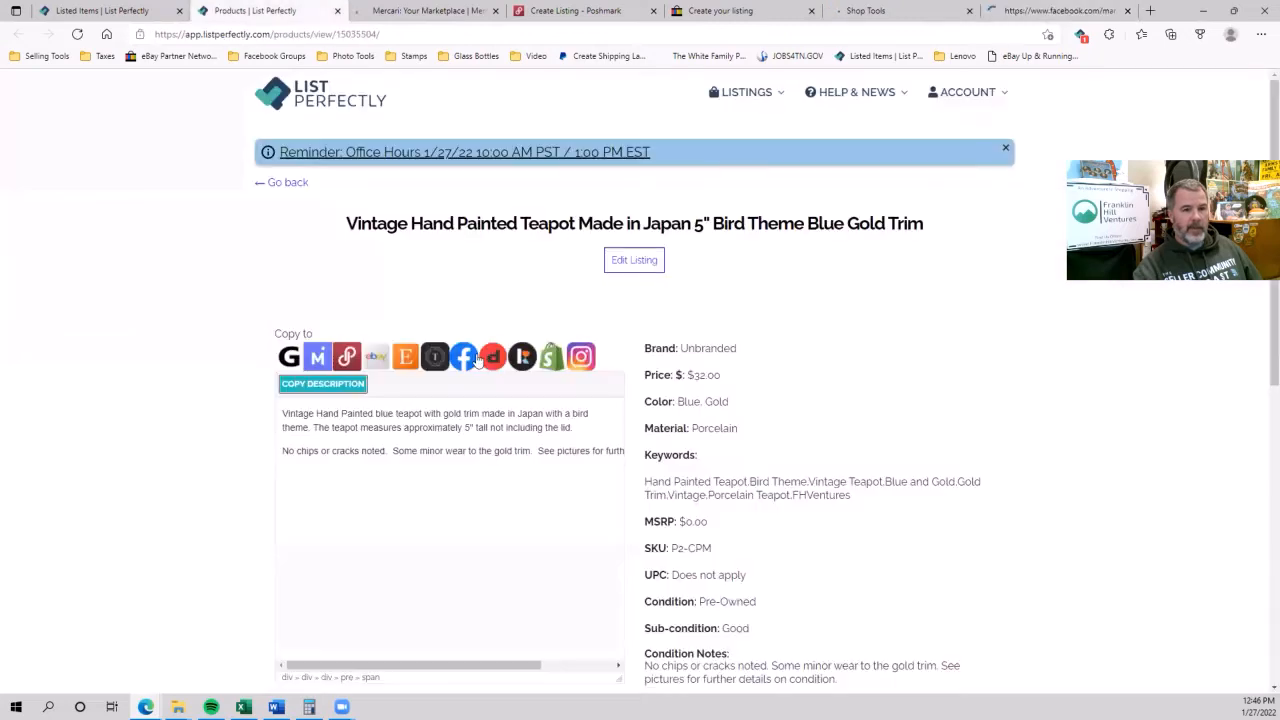
left_click(580, 357)
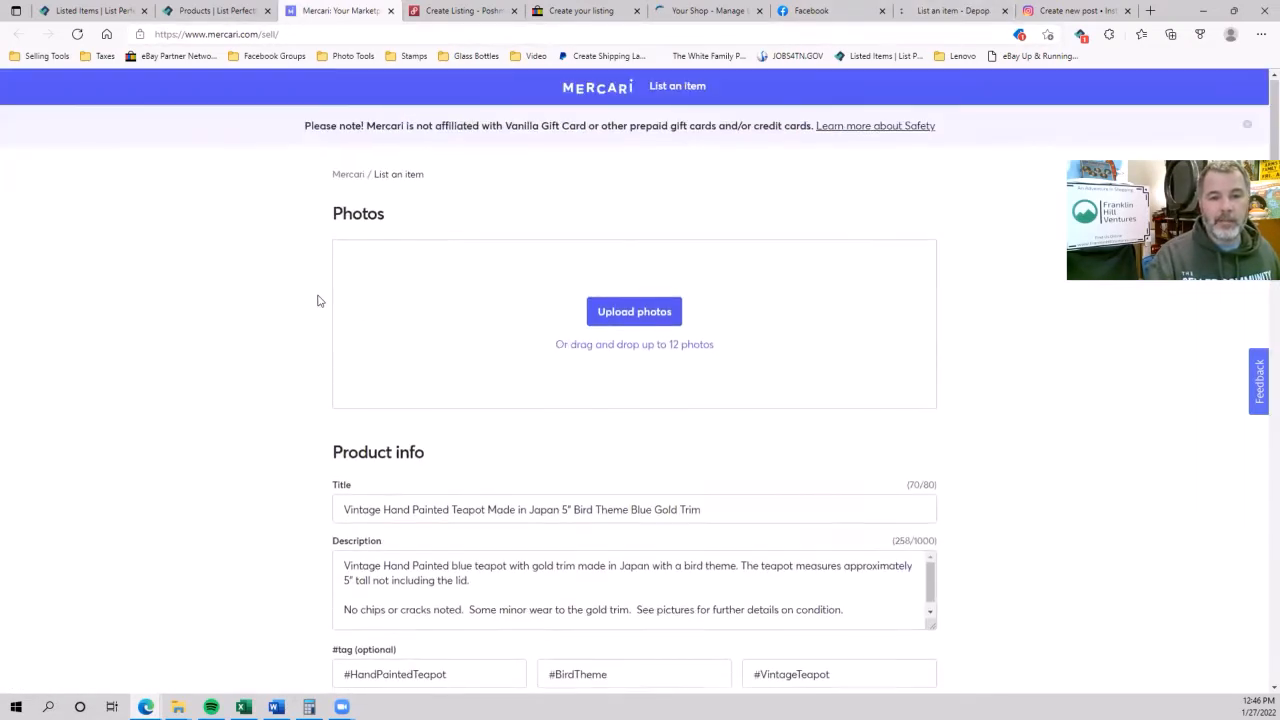
- On the Mercari listing form, choose the suggested category Vintage & collectibles > Serving > Teapot
scroll(182, 441, "down", 2)
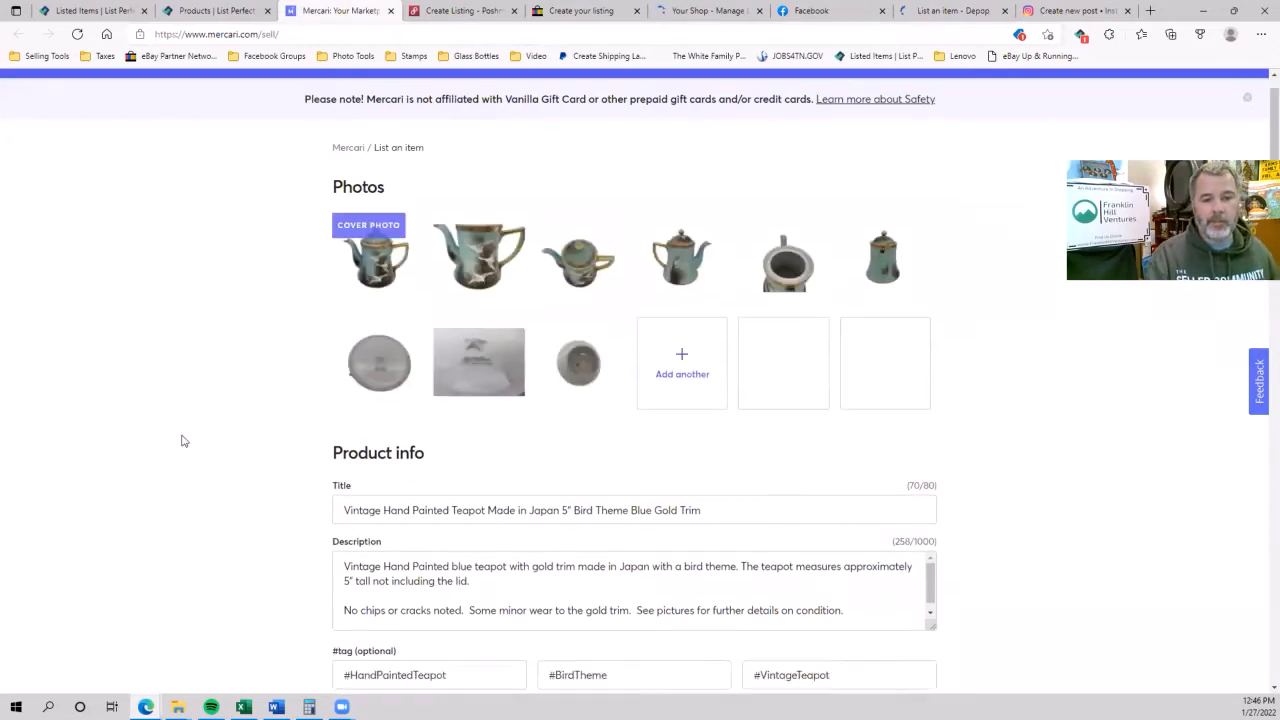
scroll(380, 350, "down", 1)
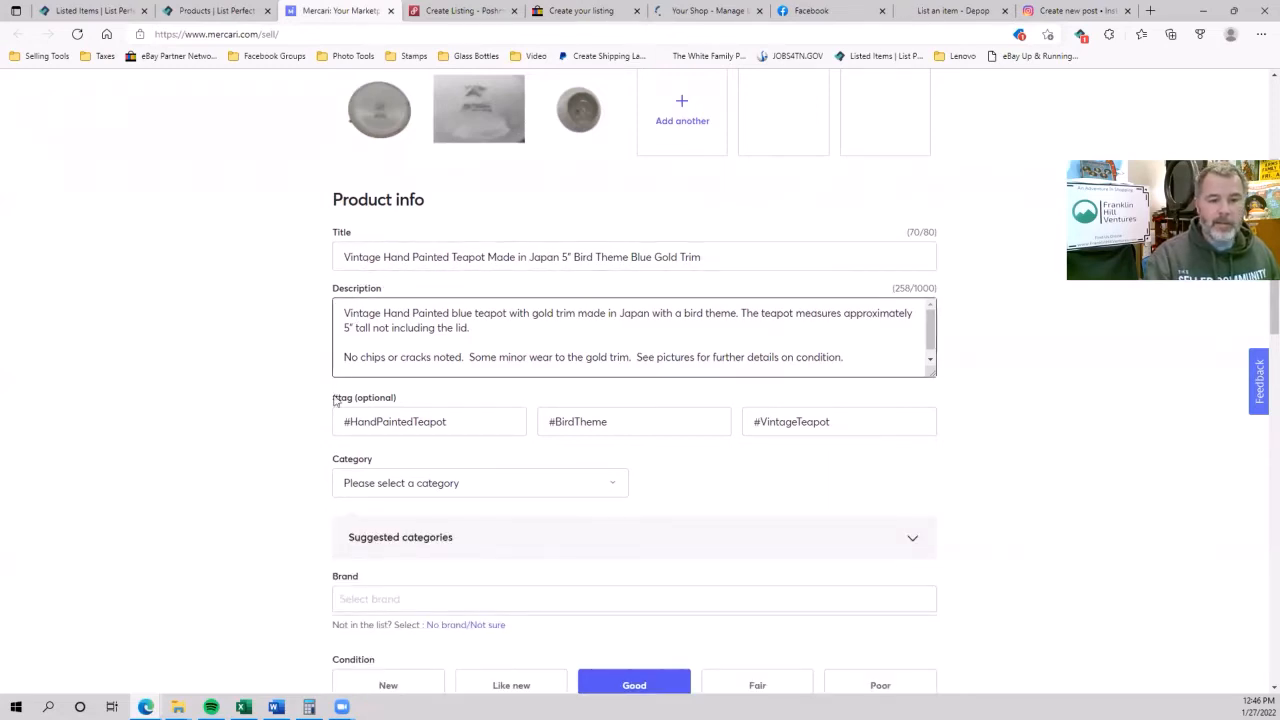
scroll(311, 423, "down", 1)
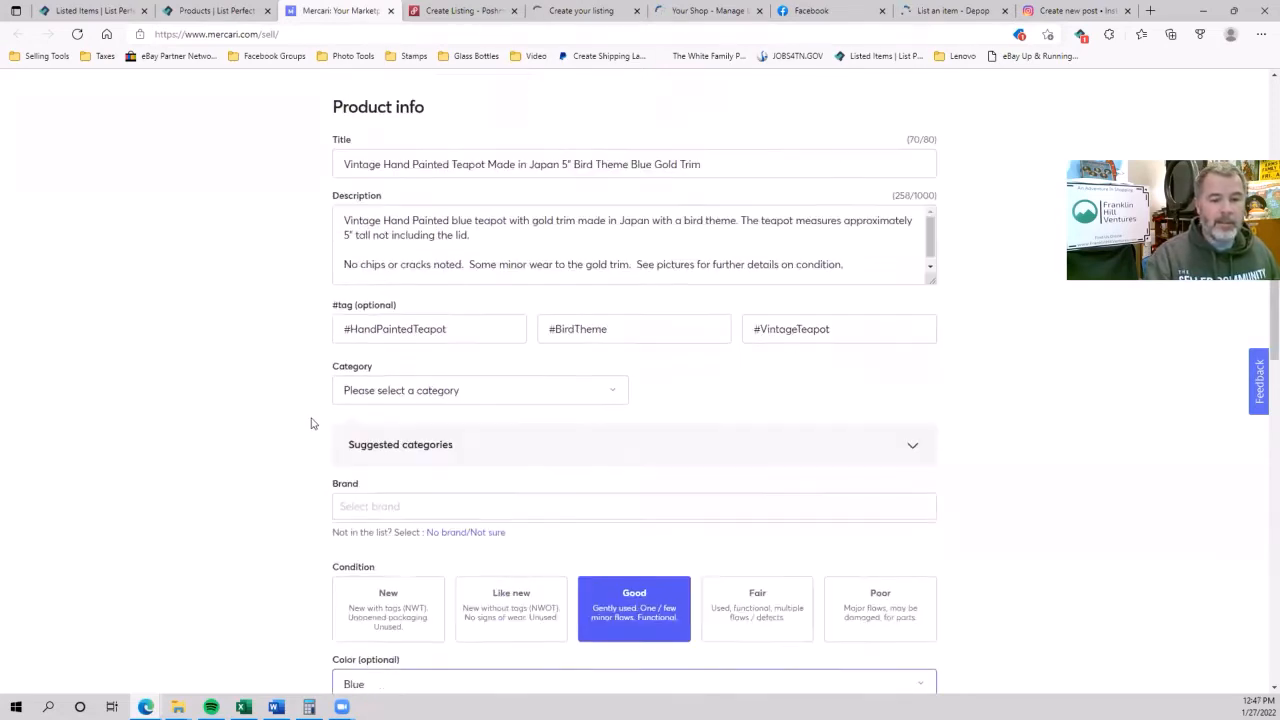
left_click(392, 450)
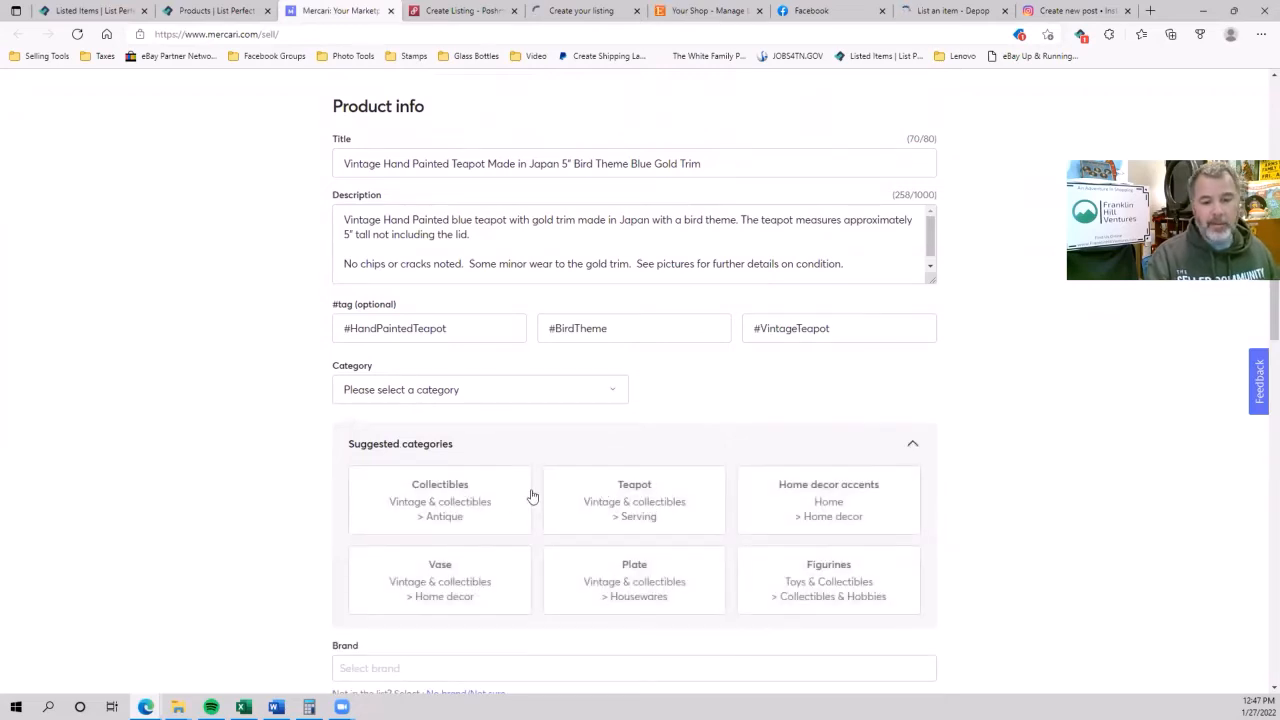
left_click(648, 499)
- Set the Mercari listing's brand to No brand/Not sure
left_click(381, 544)
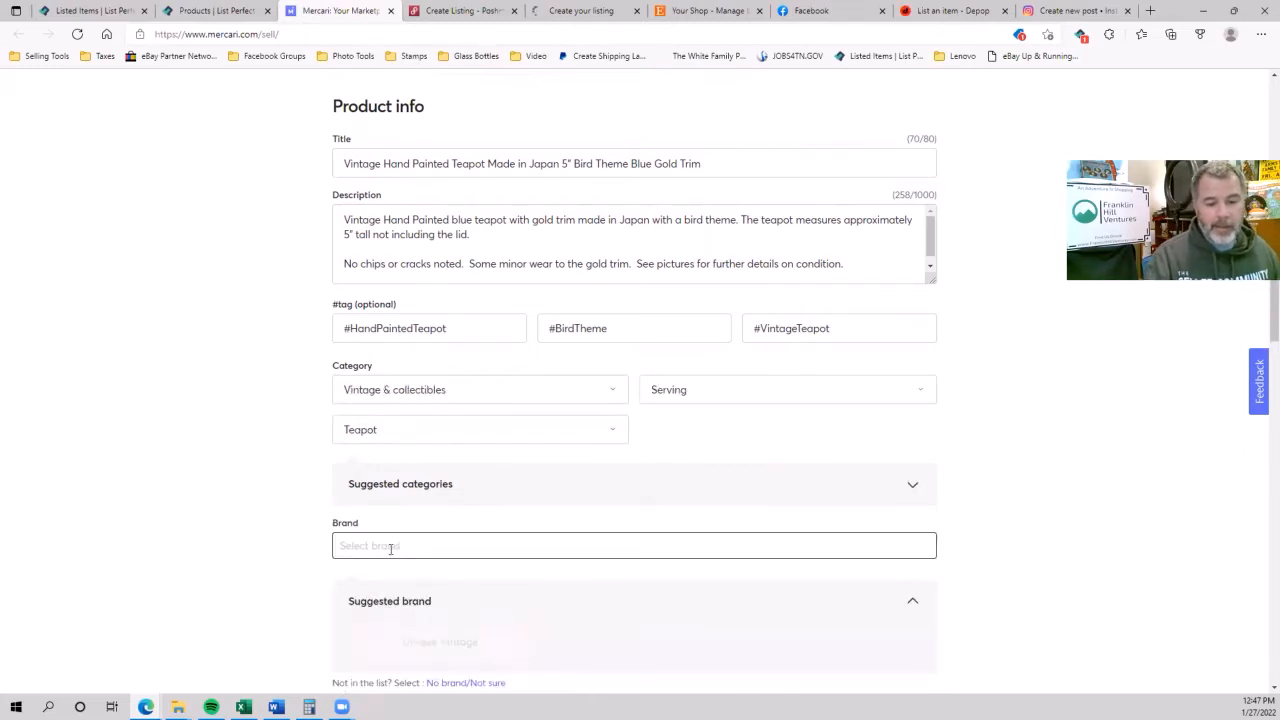
scroll(260, 535, "down", 2)
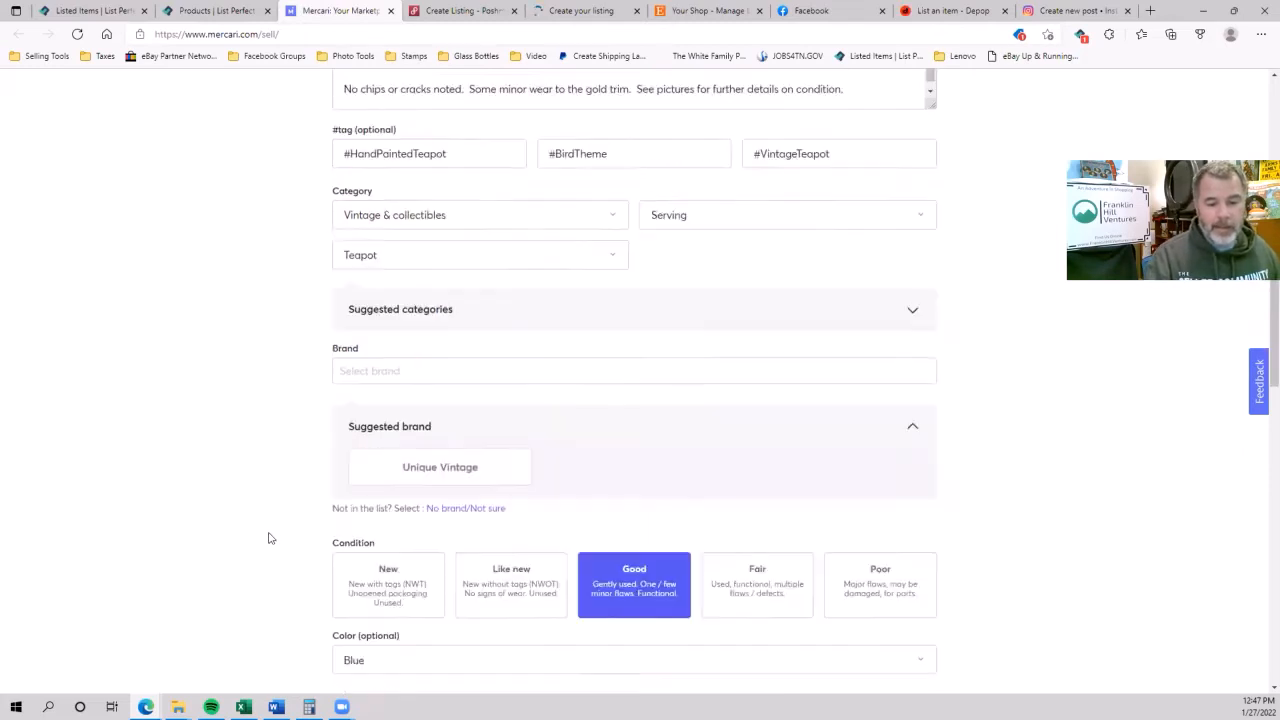
left_click(448, 497)
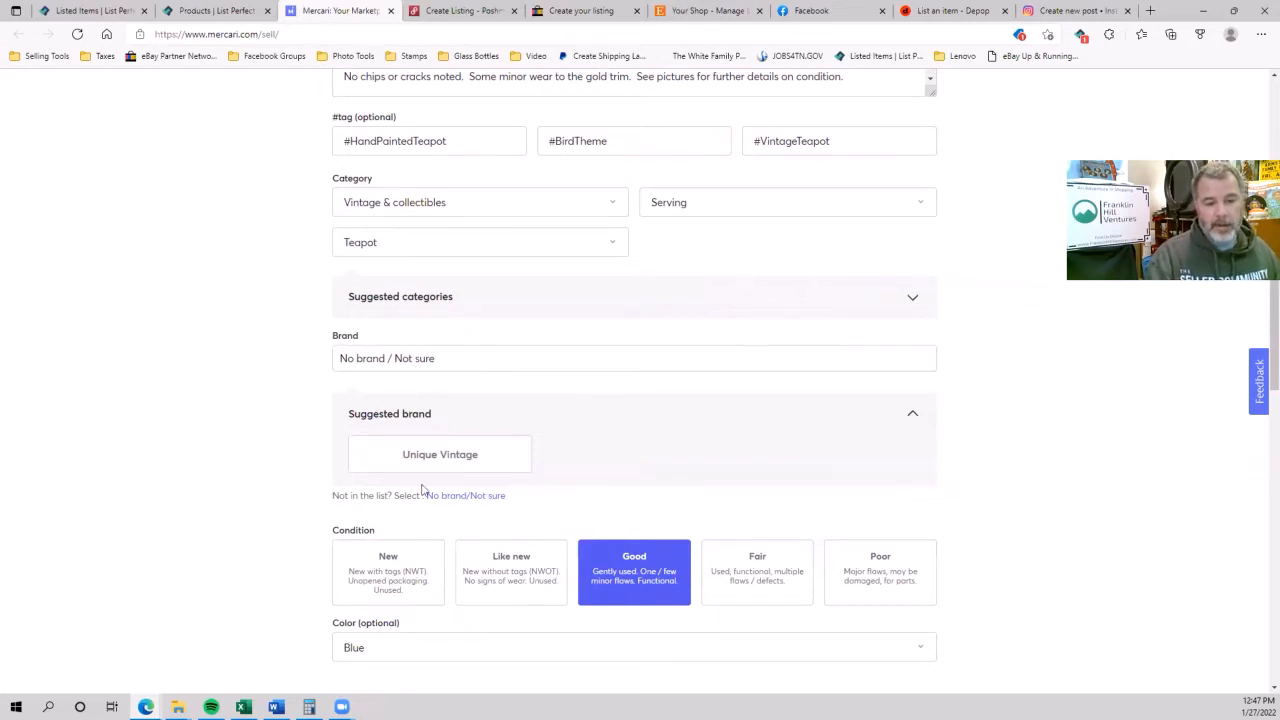
- Change the Mercari shipping carrier to USPS Priority Mail at $12.00, using the 2 lb 3 oz weight and 12 x 12 x 8 in size, and save it
scroll(573, 316, "down", 3)
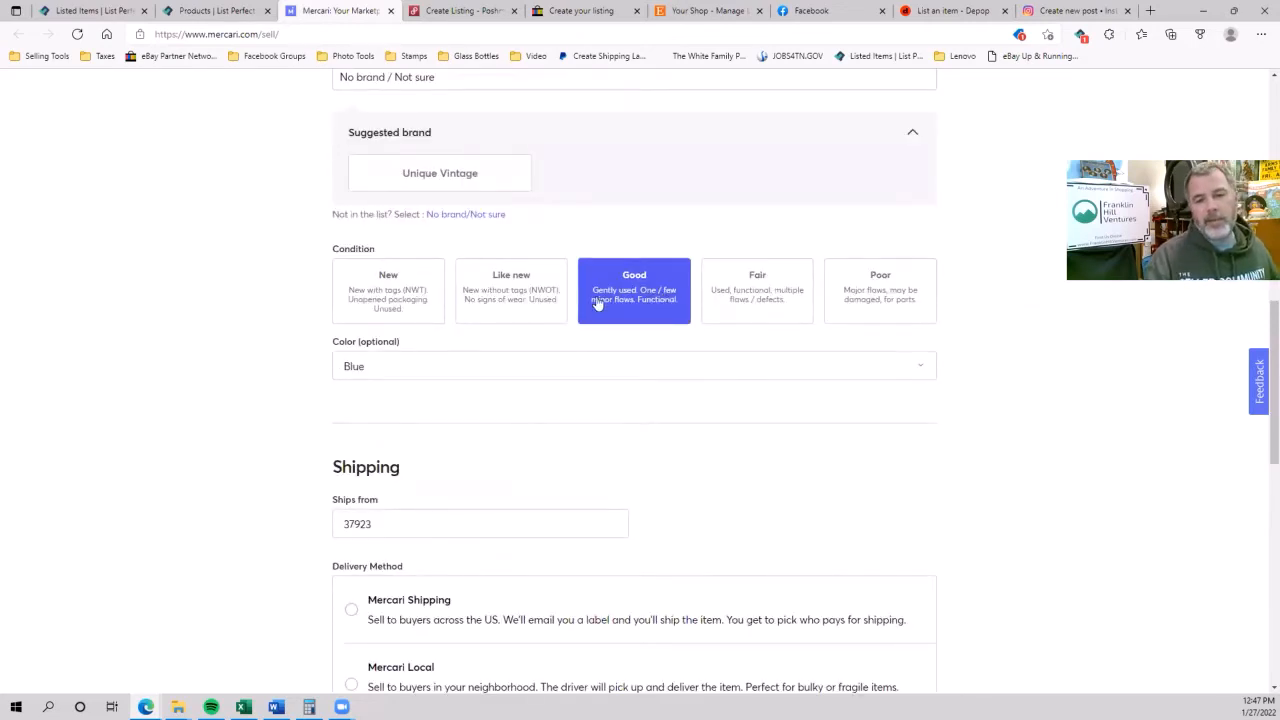
scroll(549, 314, "down", 2)
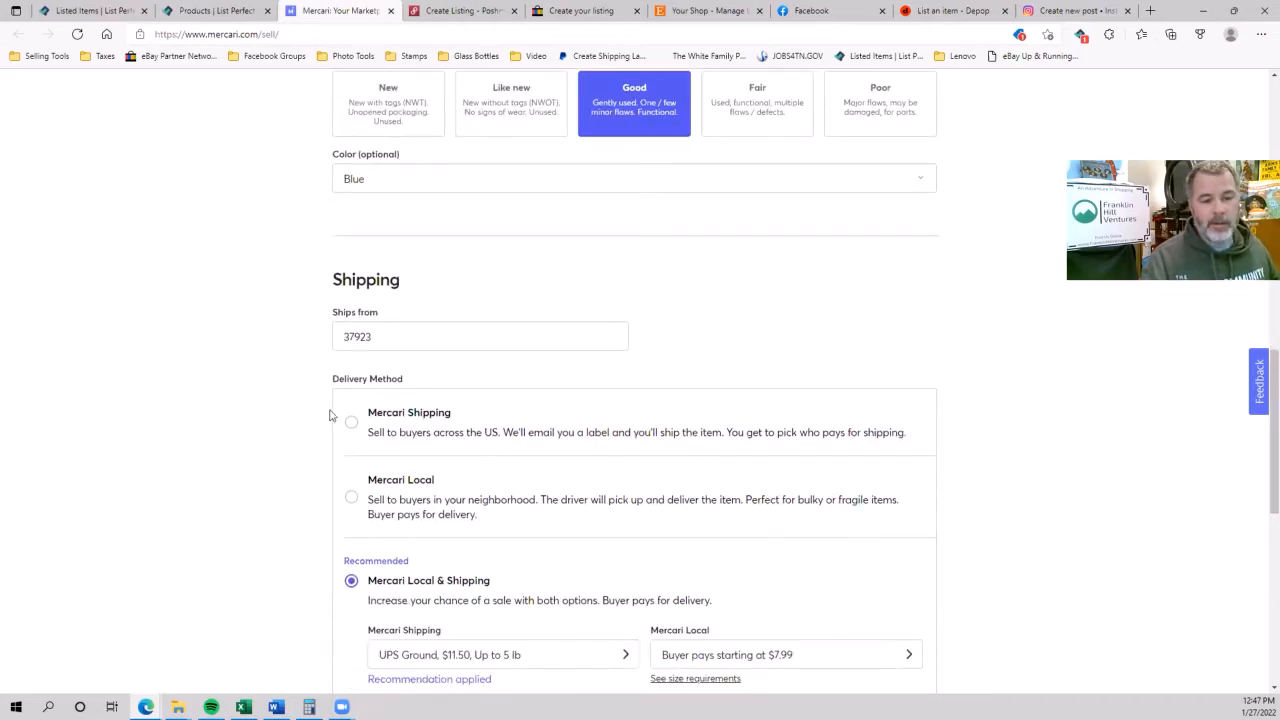
scroll(450, 360, "down", 2)
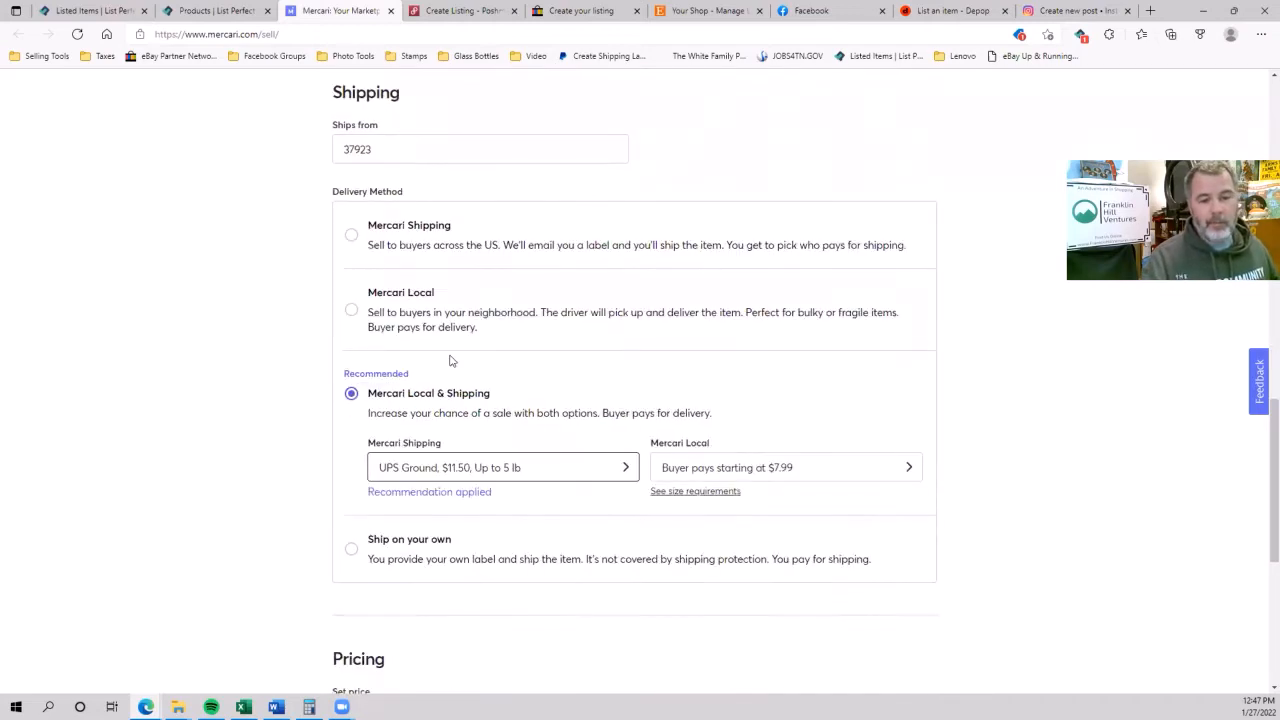
left_click(414, 468)
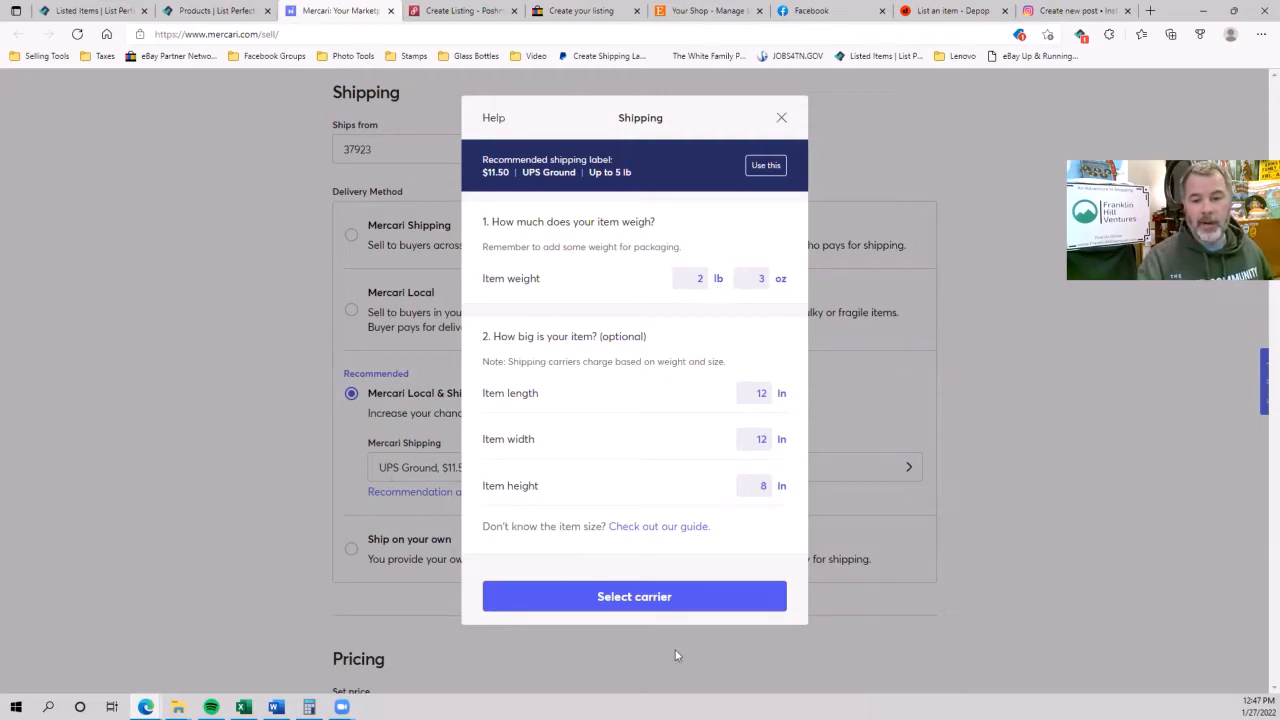
left_click(638, 592)
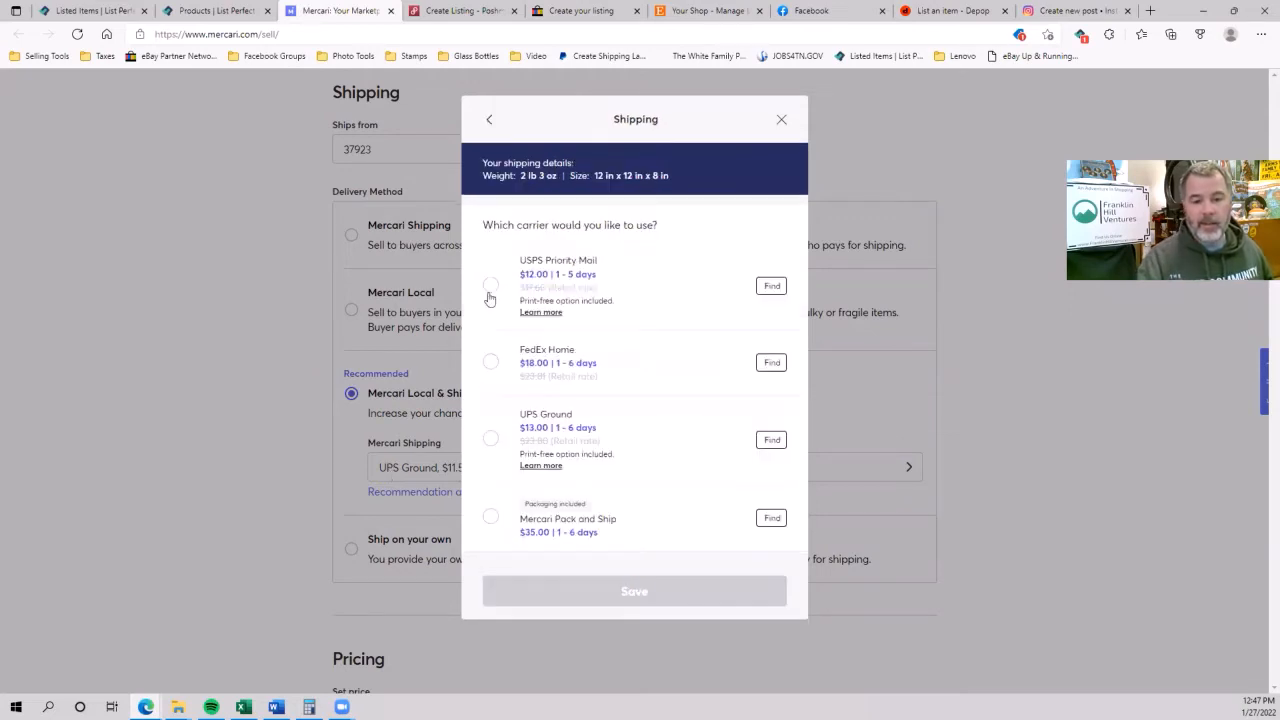
left_click(491, 287)
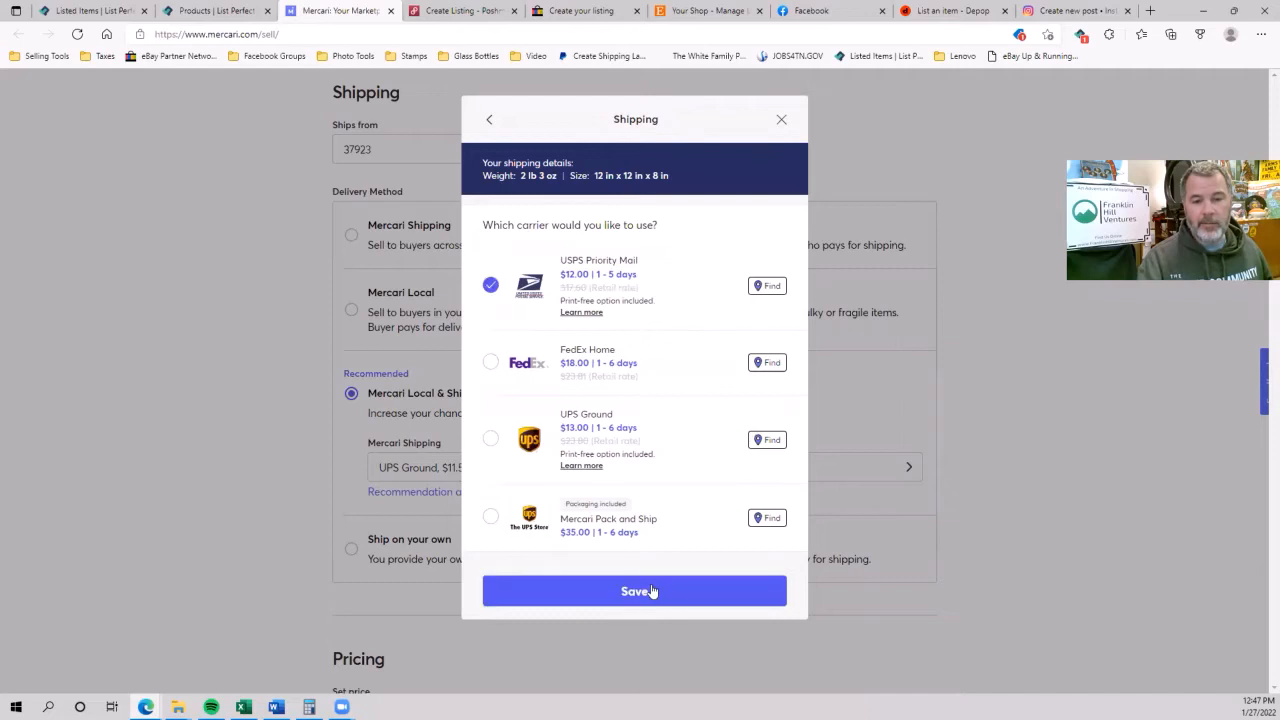
left_click(651, 591)
- Turn off smart pricing and publish the teapot listing on Mercari
scroll(390, 528, "down", 3)
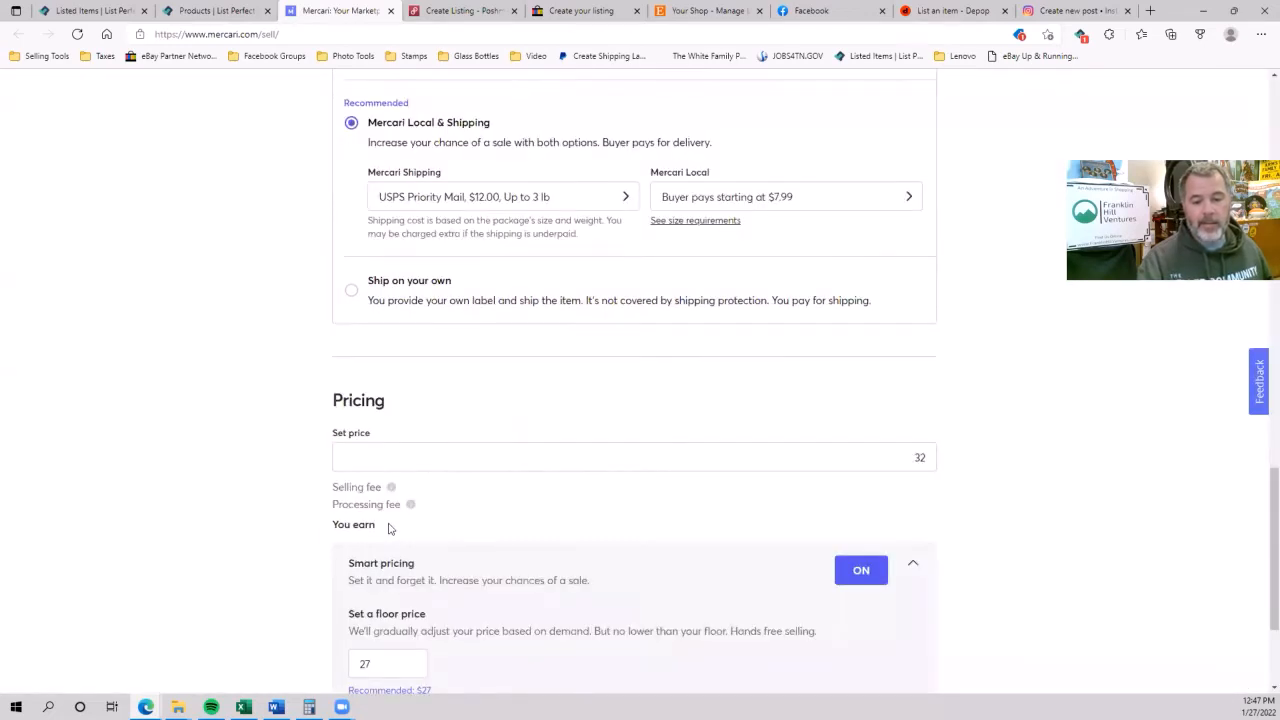
scroll(627, 401, "down", 2)
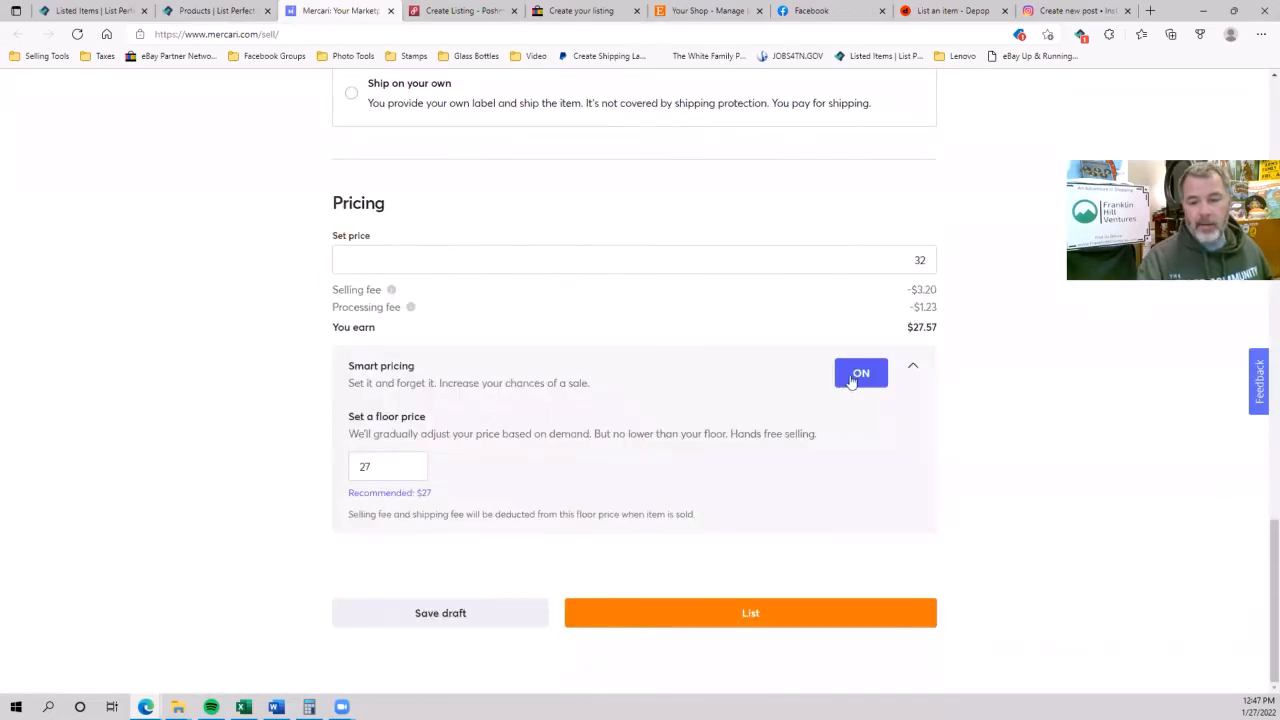
left_click(855, 373)
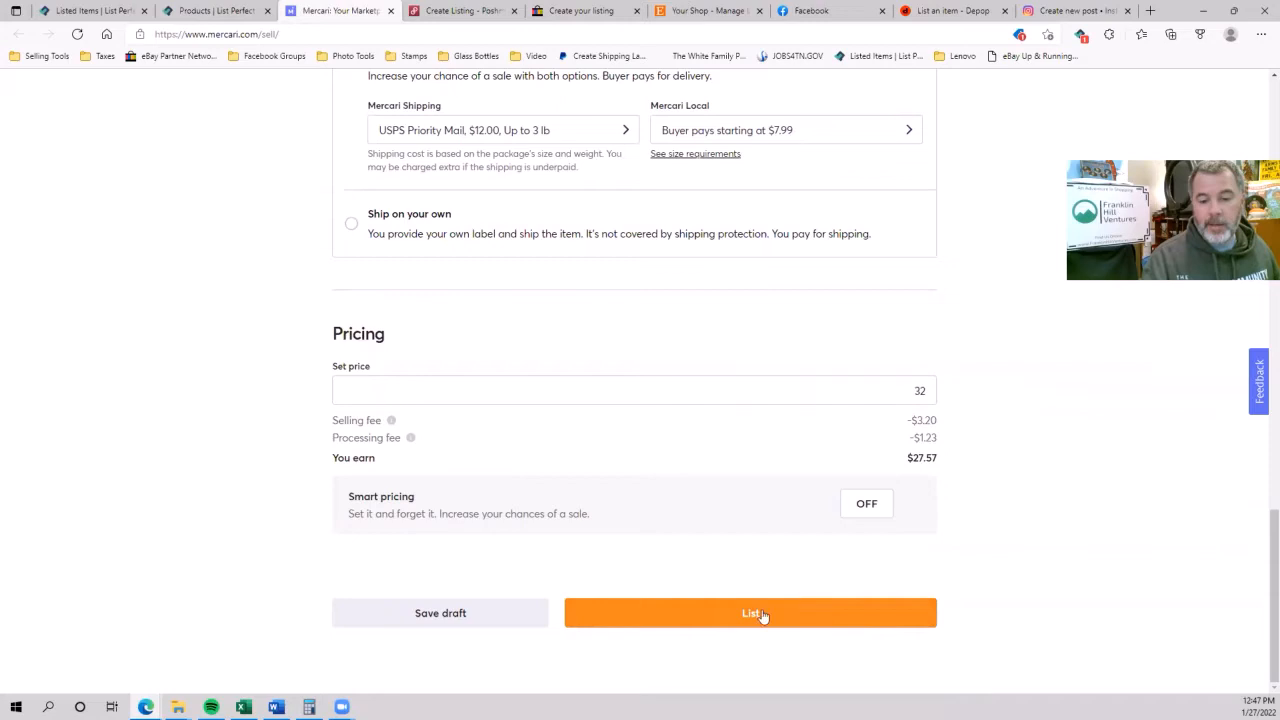
left_click(767, 604)
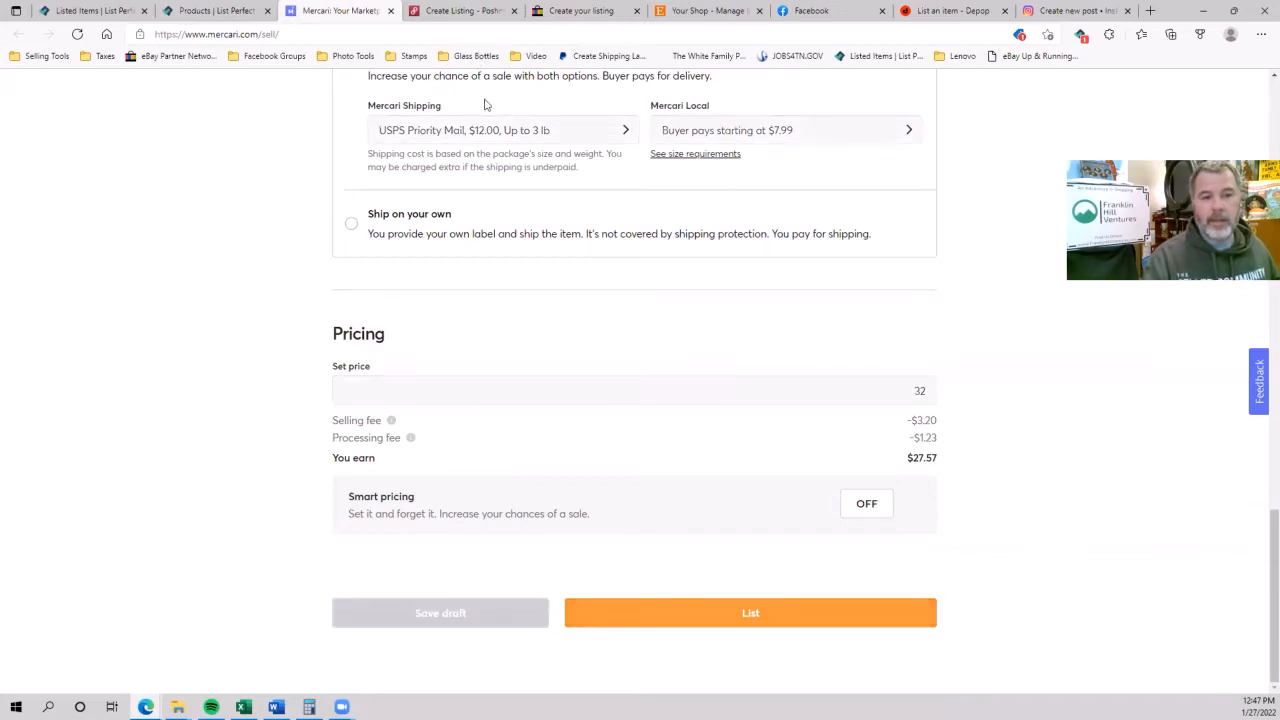
- Switch to the Poshmark listing form and examine the transferred teapot photos and the title and description fields
left_click(465, 20)
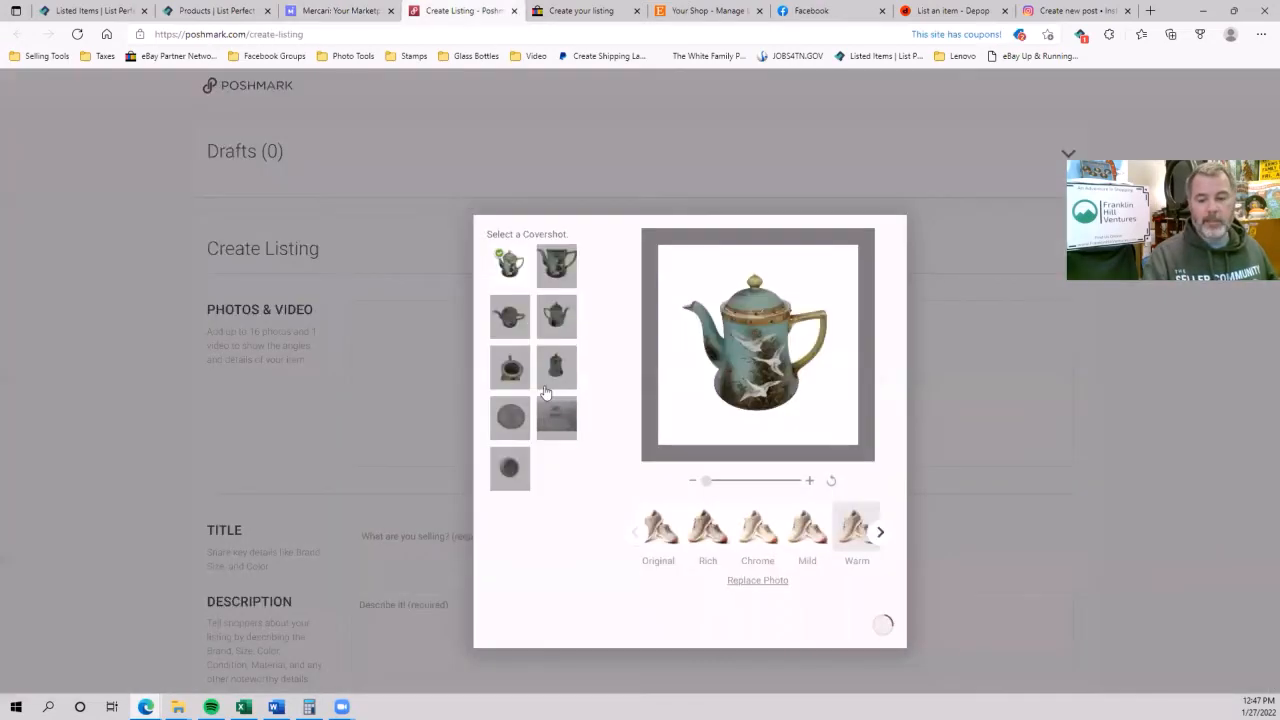
scroll(642, 465, "down", 1)
scroll(361, 467, "down", 3)
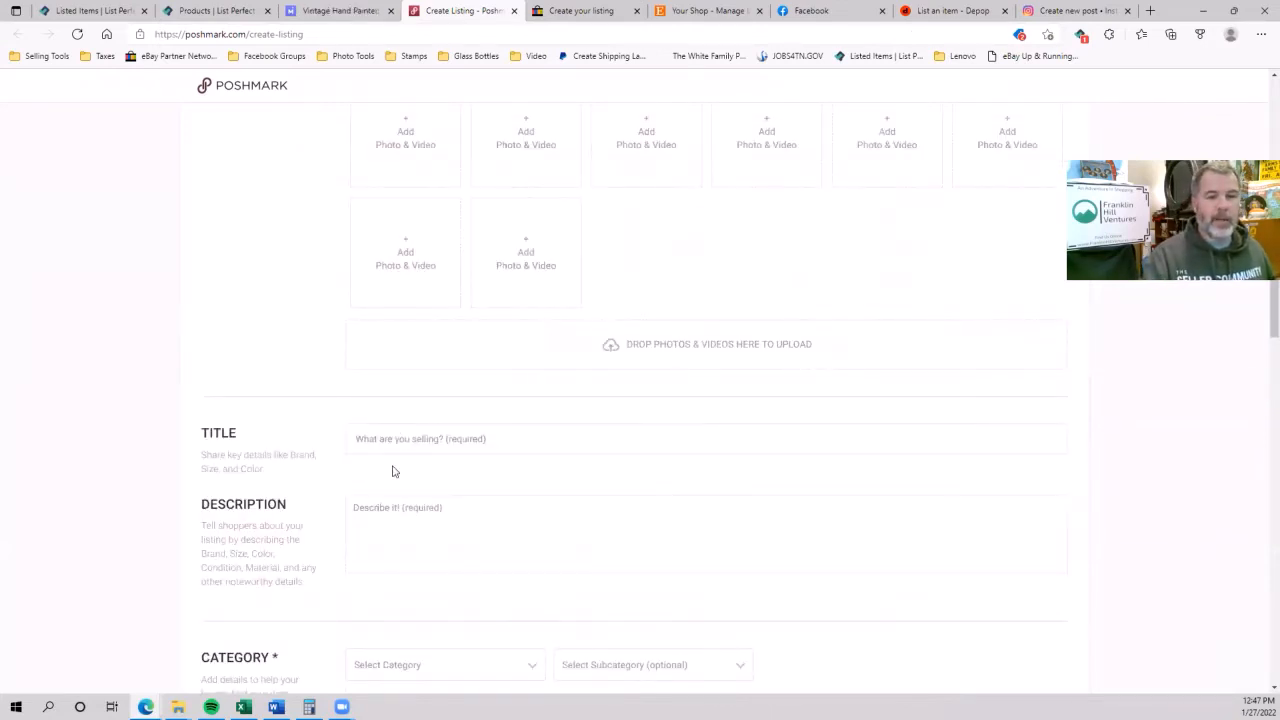
scroll(352, 566, "up", 1)
scroll(656, 533, "up", 3)
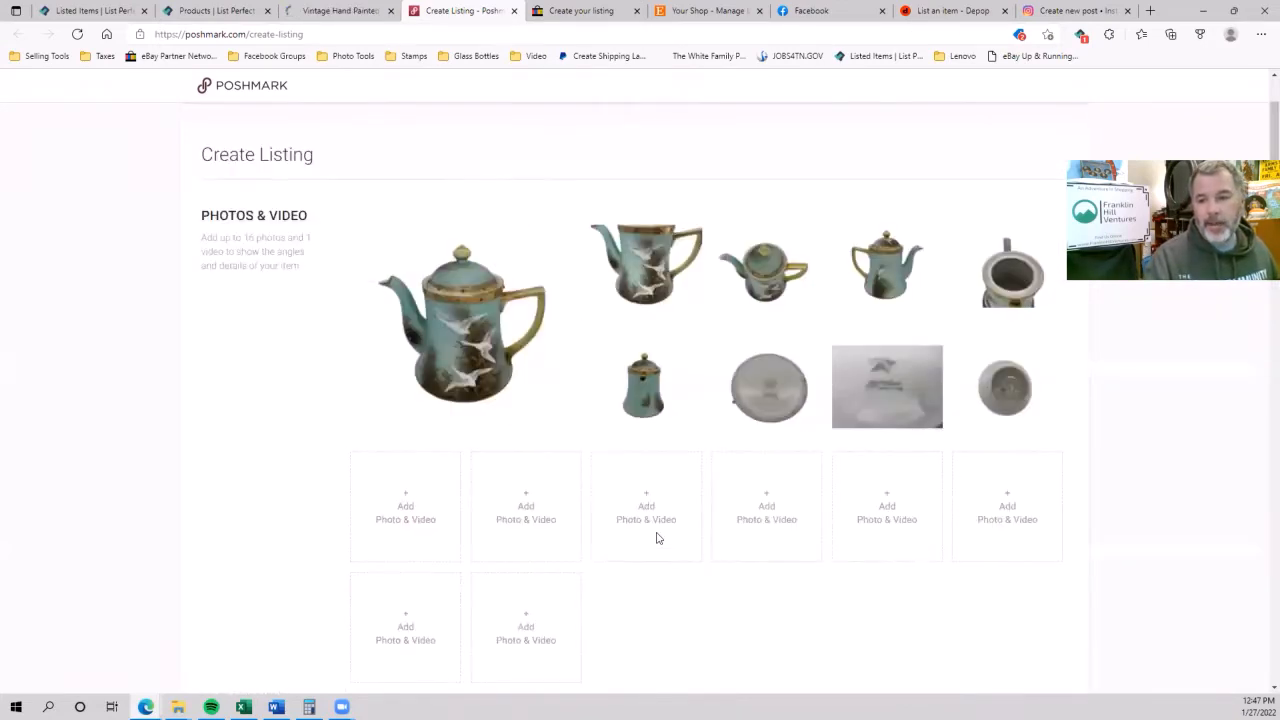
scroll(577, 391, "down", 2)
scroll(583, 397, "up", 2)
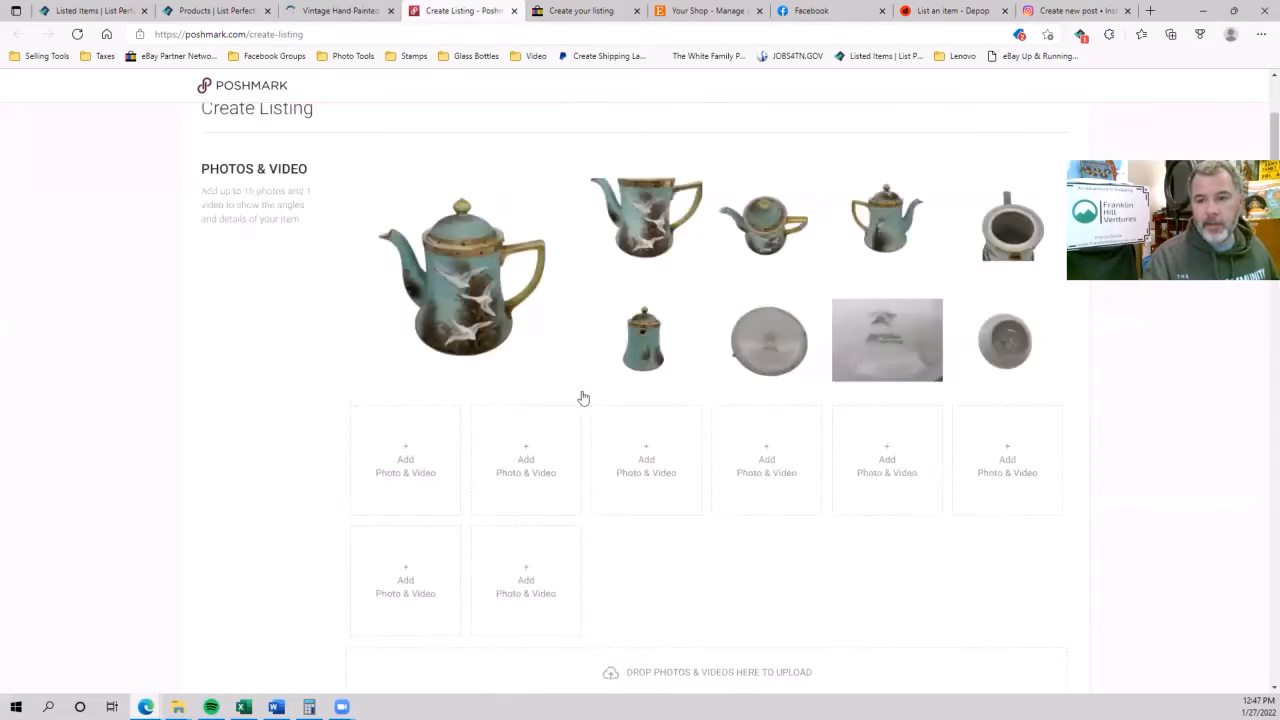
scroll(1060, 176, "up", 2)
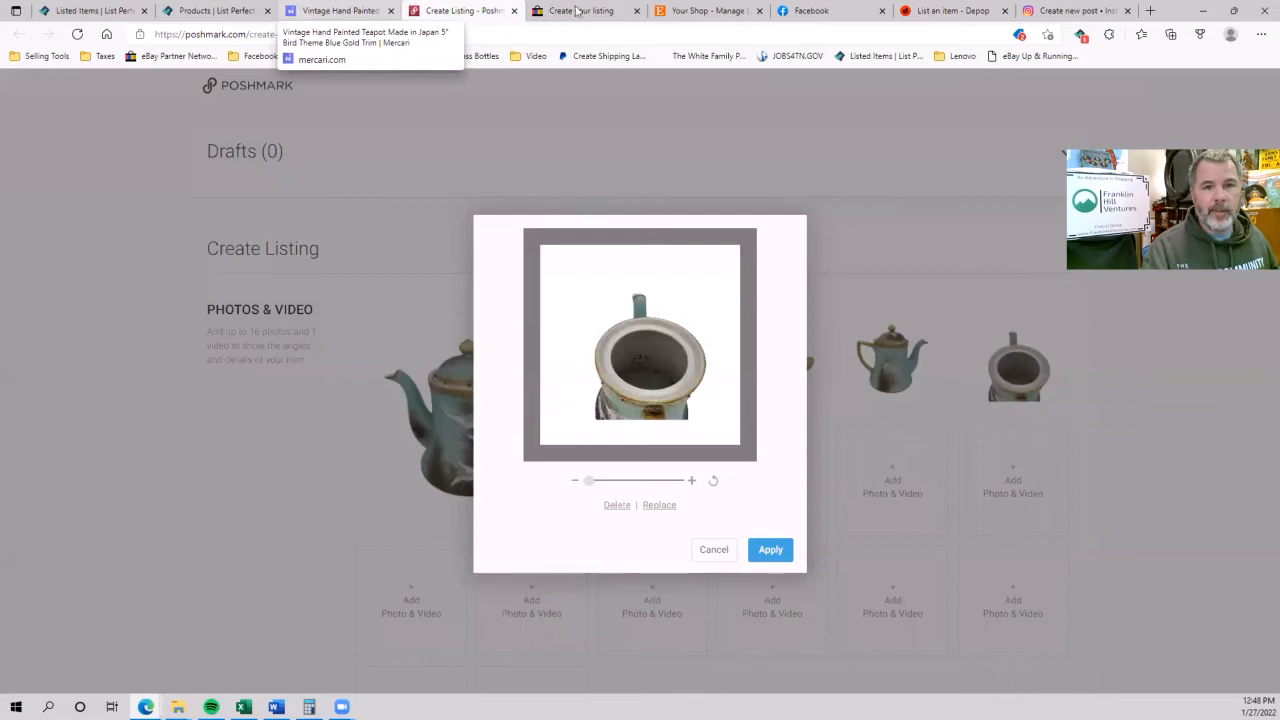
- Switch to the eBay listing form and set the store category to Collectibles > Vintage / Antique
left_click(579, 11)
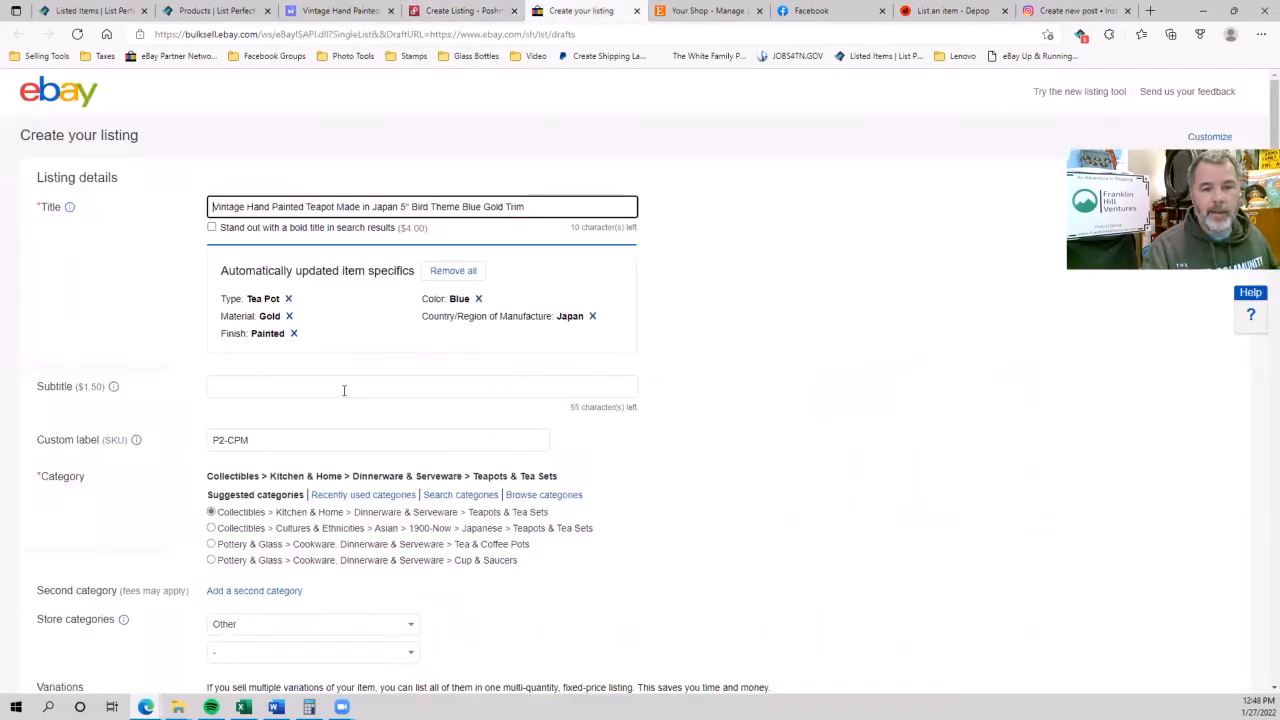
scroll(406, 346, "down", 1)
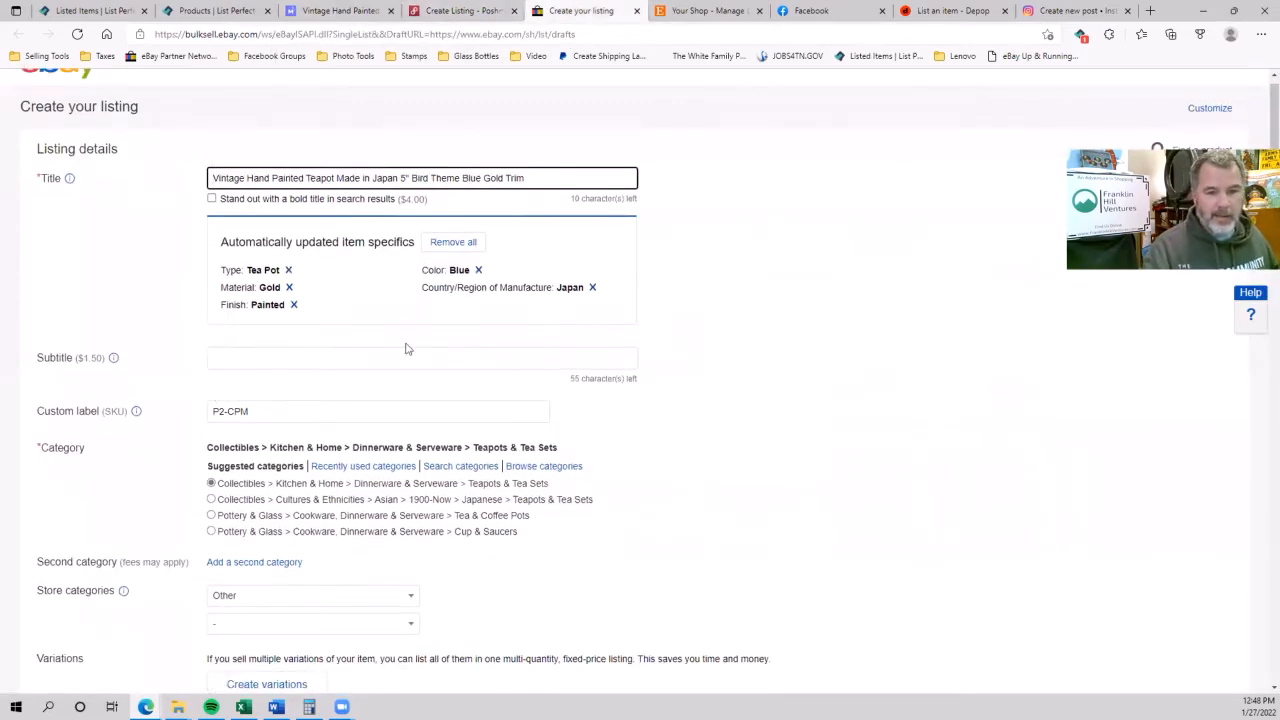
scroll(274, 337, "down", 2)
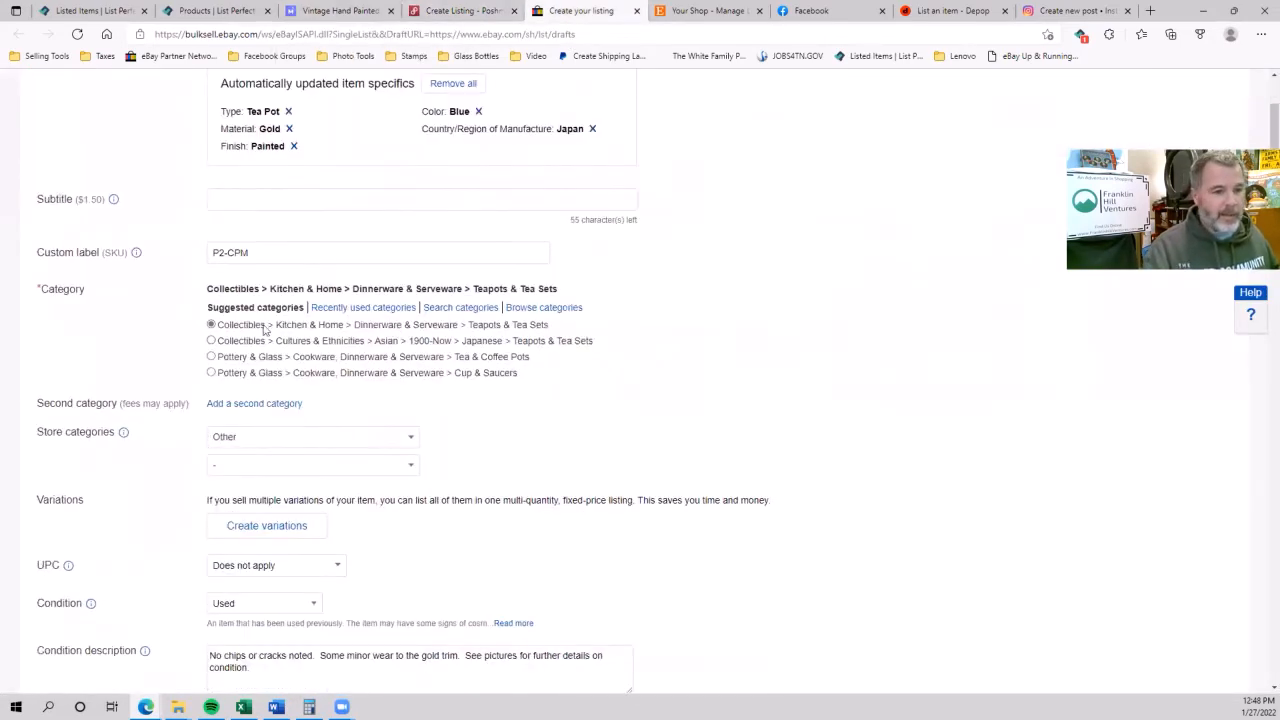
left_click(256, 440)
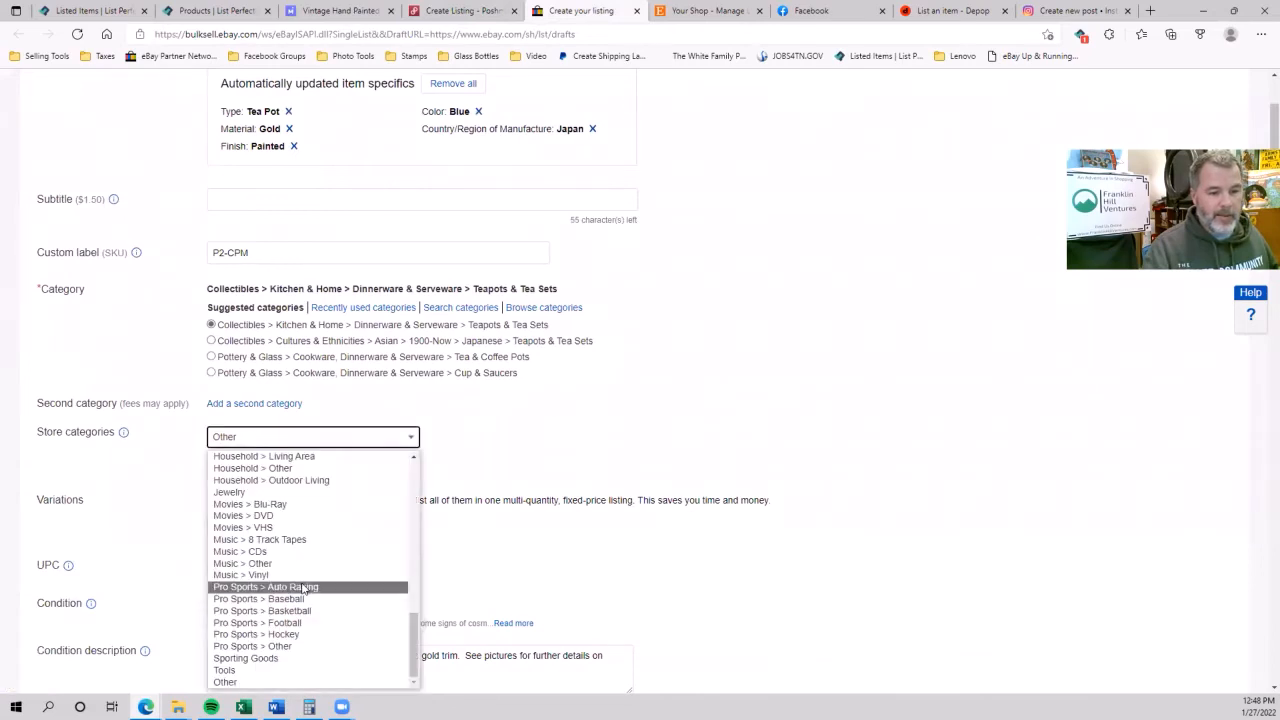
scroll(303, 589, "up", 5)
scroll(326, 525, "up", 1)
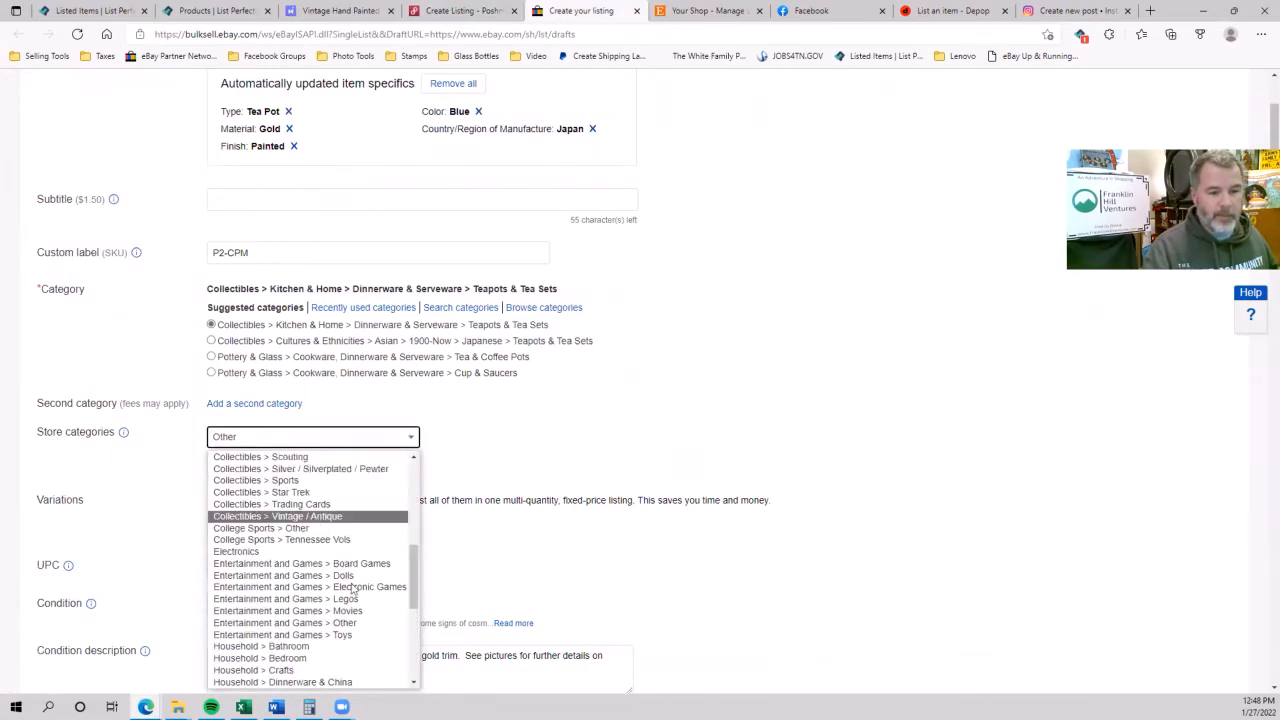
key("Return")
- Enable the Gallery Plus large photo display for the teapot in search results
scroll(261, 597, "down", 3)
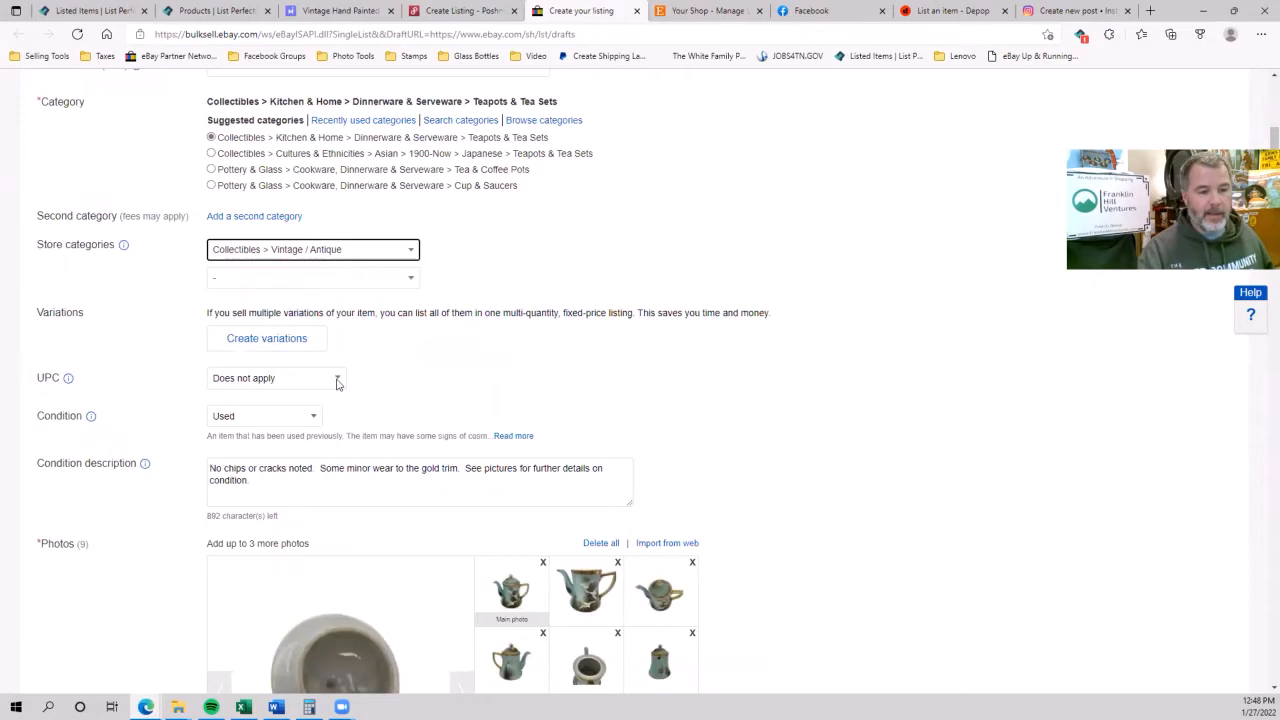
scroll(232, 470, "down", 2)
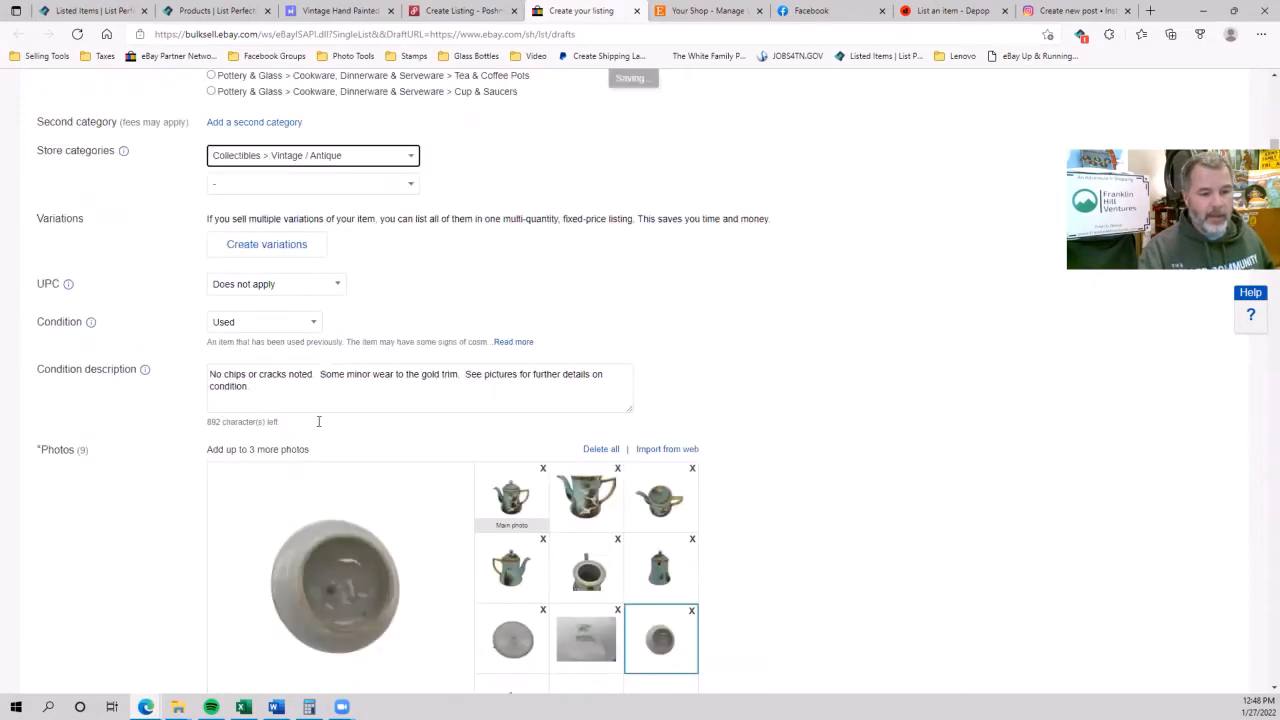
scroll(117, 517, "down", 4)
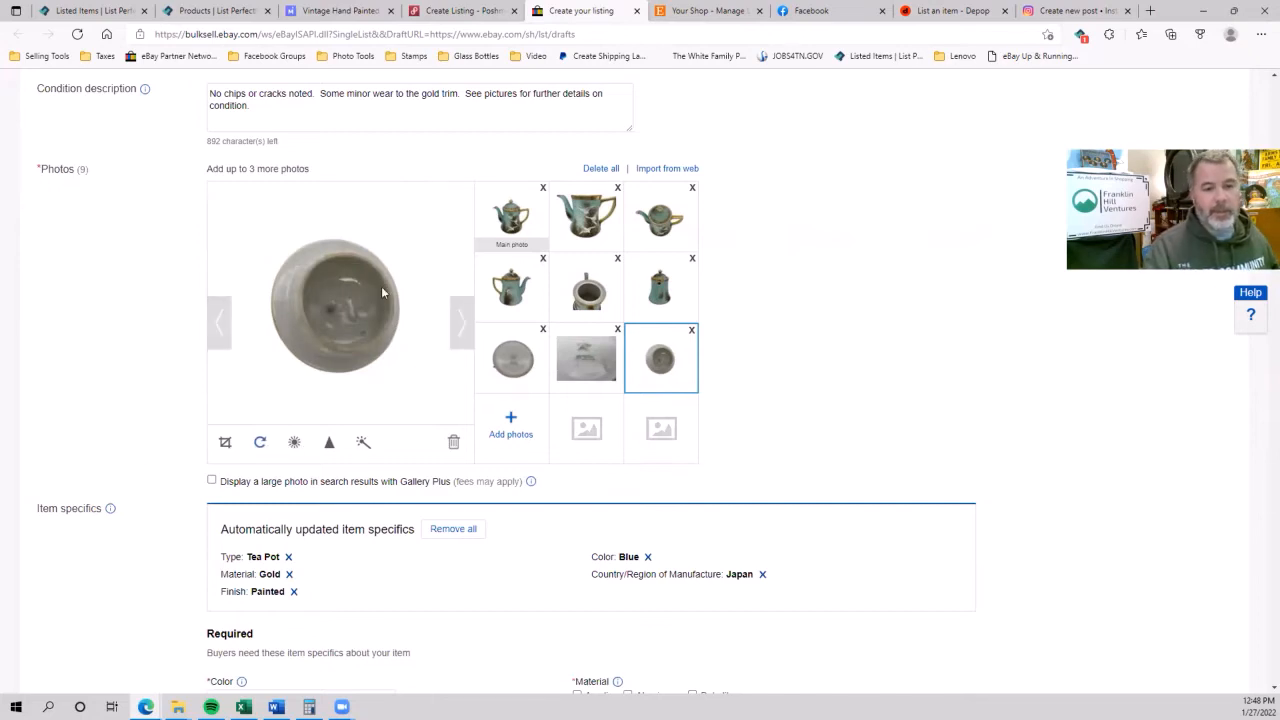
left_click(213, 481)
- In the required item specifics, set the color to Multicolor and replace the Gold material with Porcelain
scroll(209, 360, "down", 4)
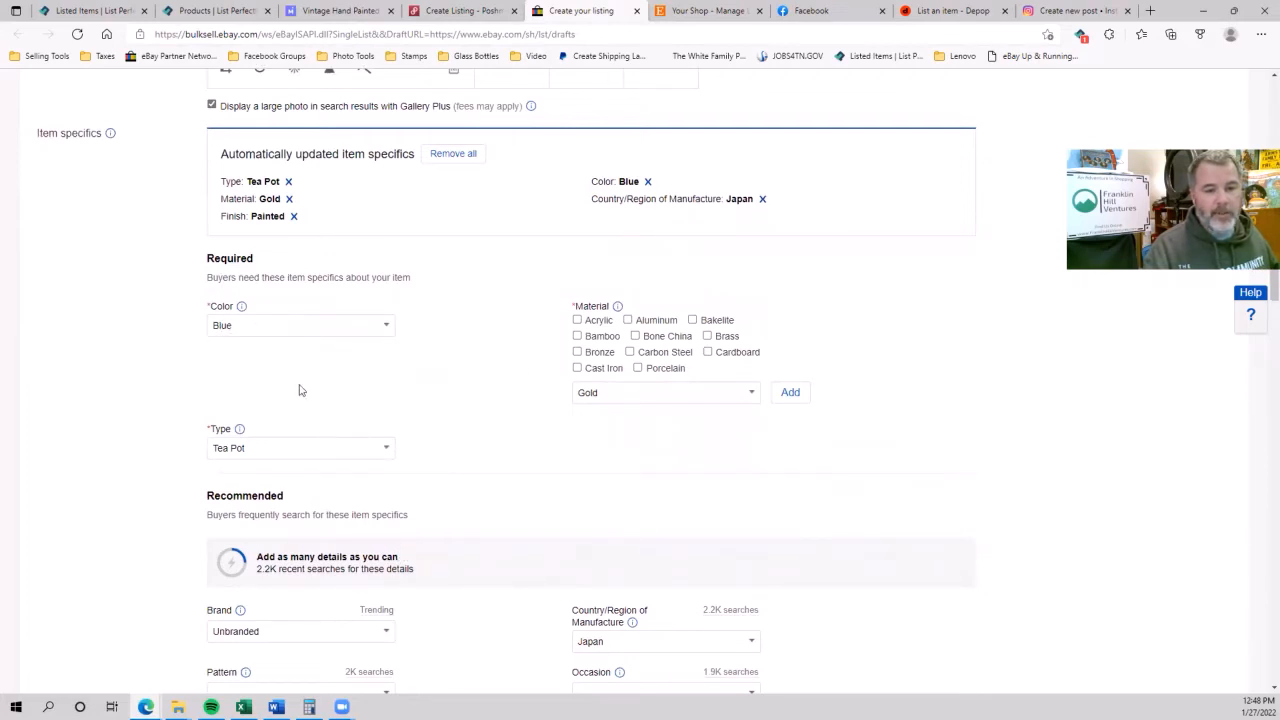
left_click(385, 327)
scroll(265, 432, "down", 1)
left_click(254, 407)
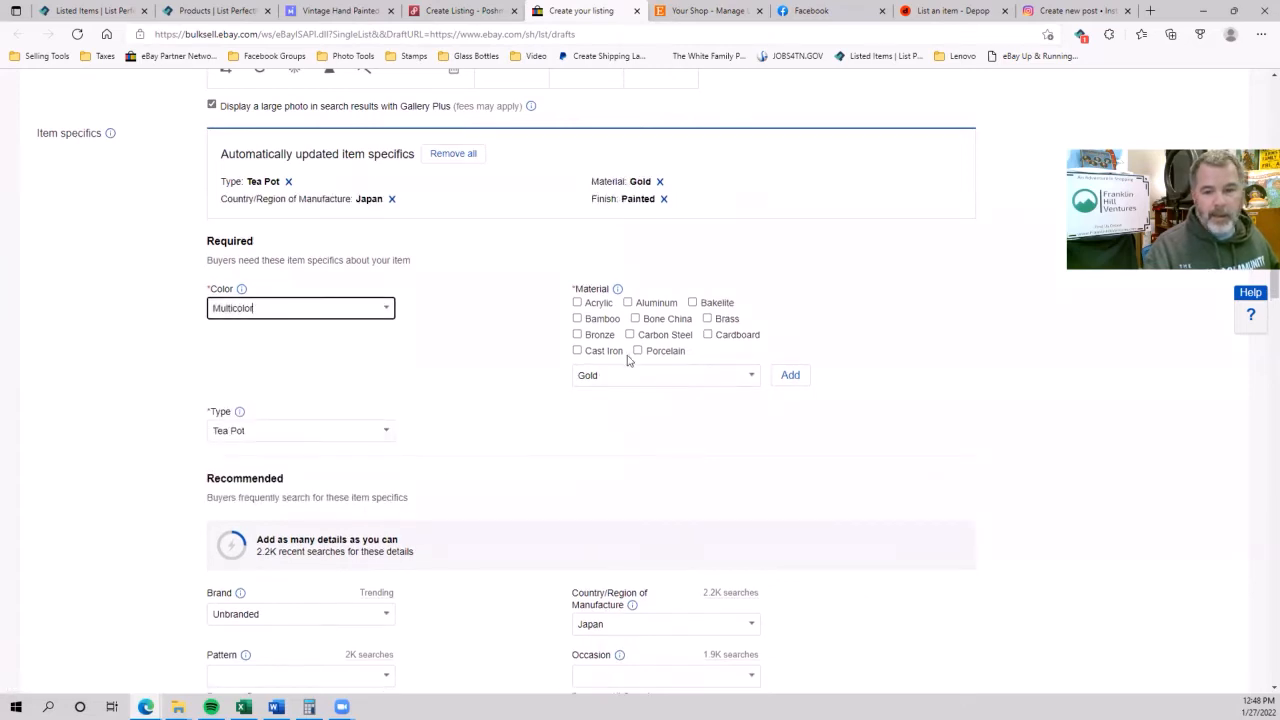
left_click(638, 351)
double_click(603, 377)
key("BackSpace")
scroll(437, 386, "down", 2)
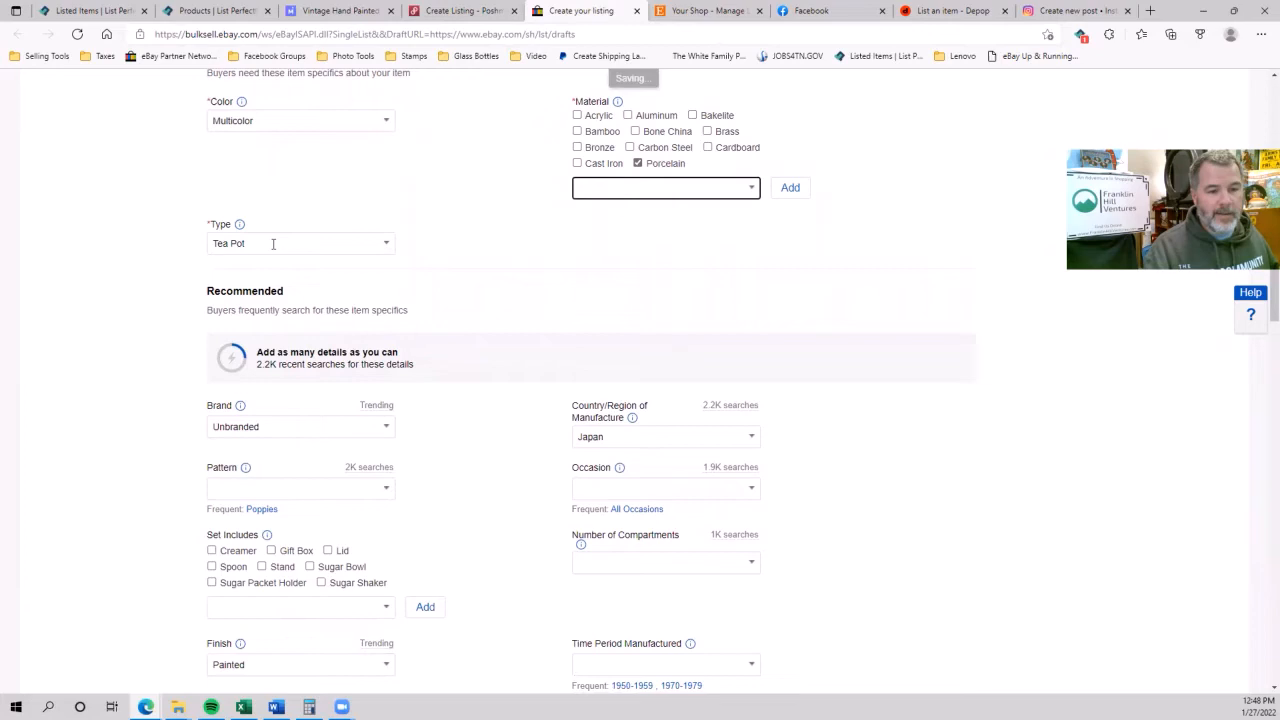
left_click(389, 246)
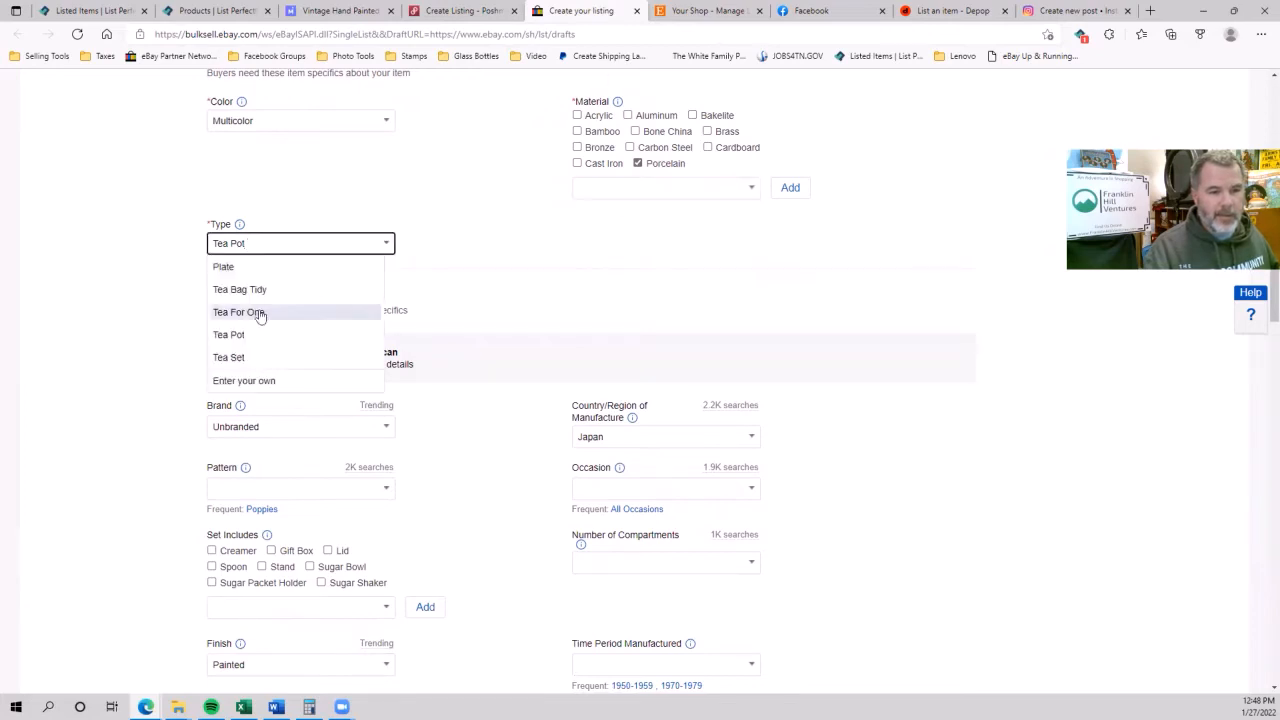
left_click(430, 305)
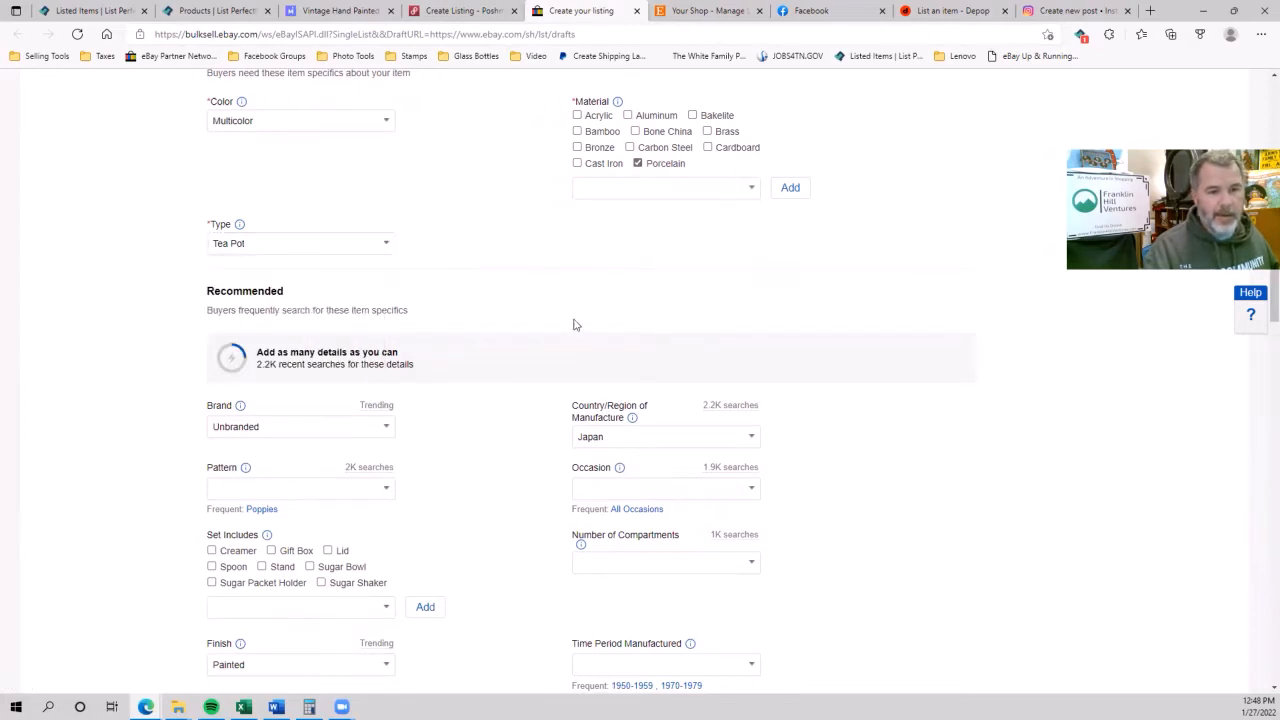
- In the recommended item specifics, set Original/Licensed Reproduction to Original and Vintage to Yes
scroll(517, 412, "down", 1)
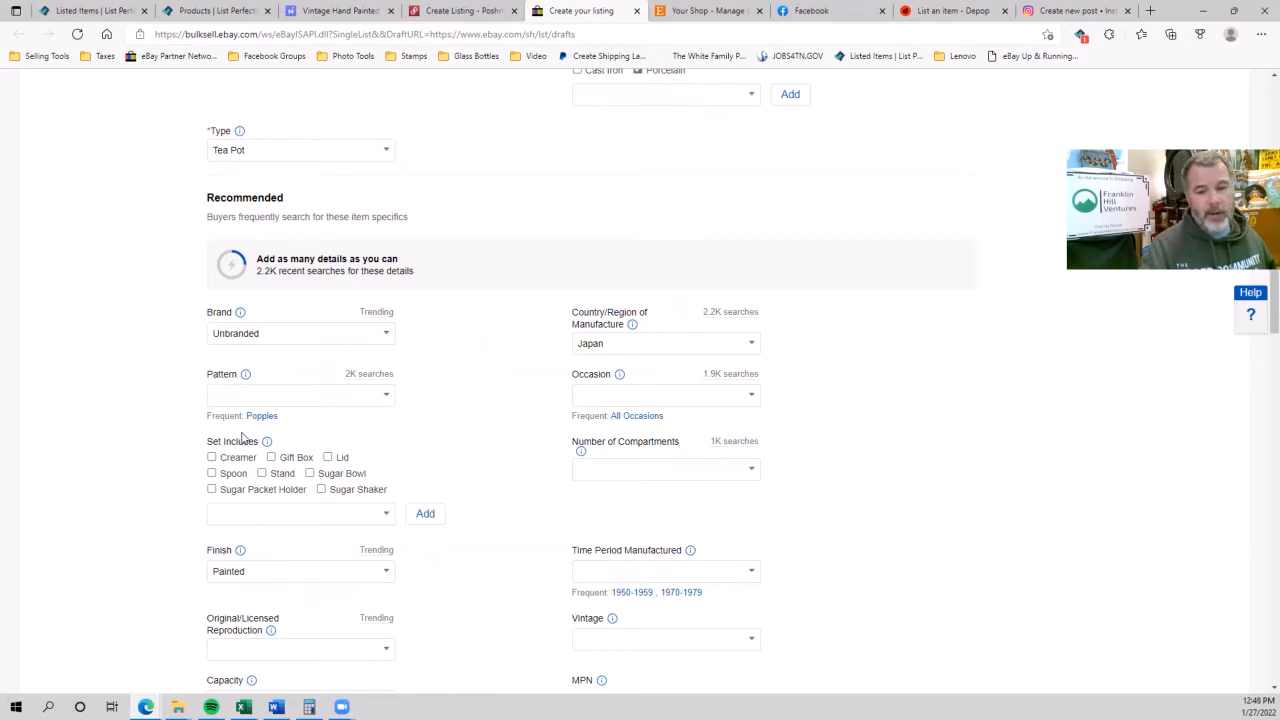
scroll(400, 391, "down", 2)
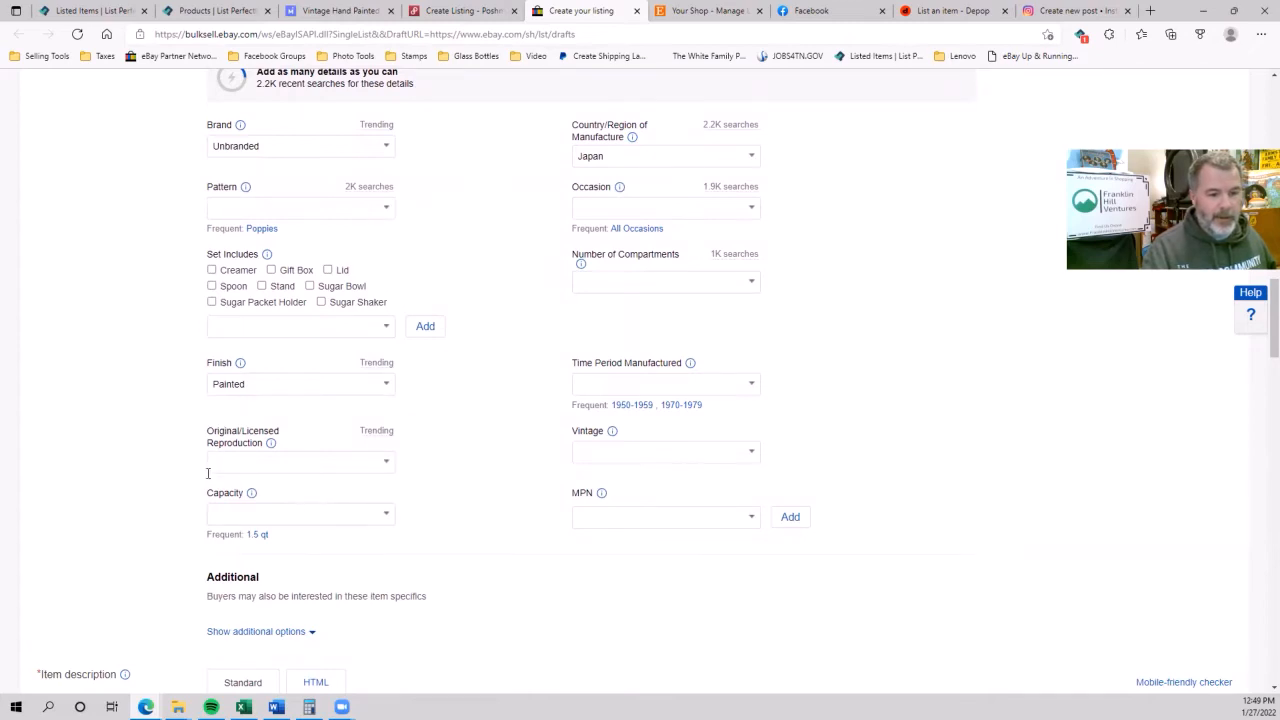
scroll(231, 460, "down", 1)
left_click(378, 365)
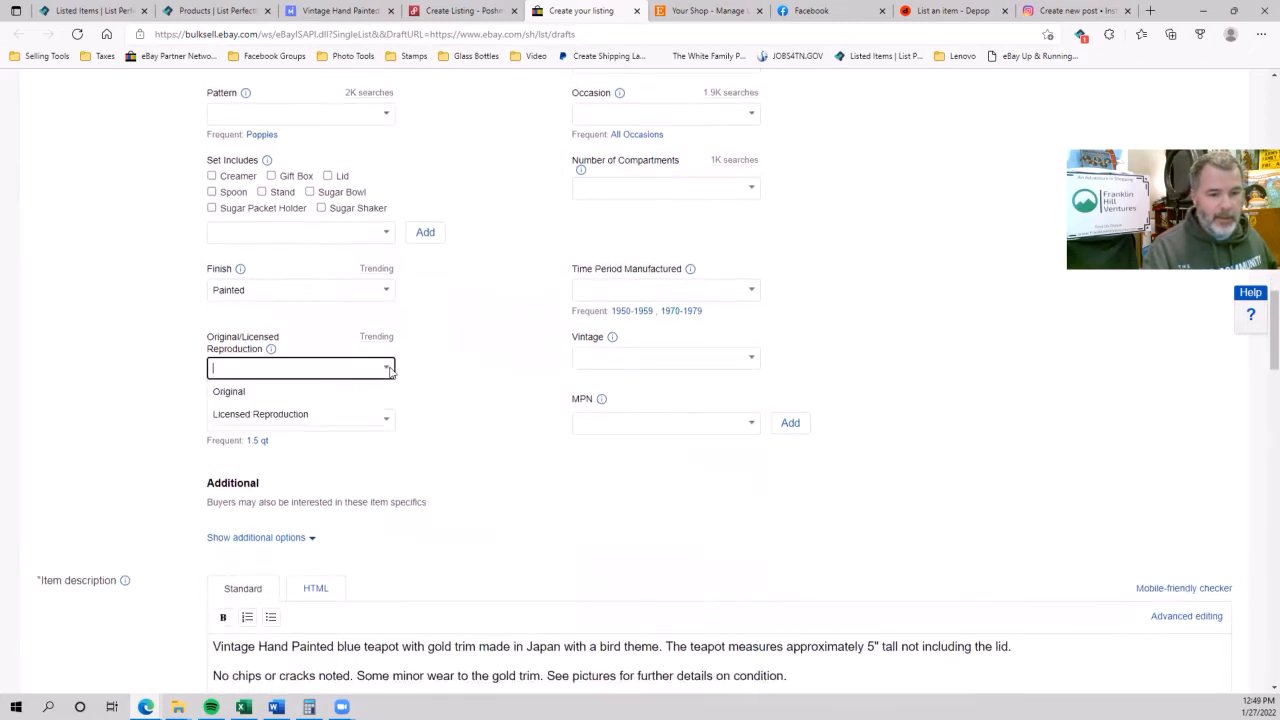
left_click(263, 392)
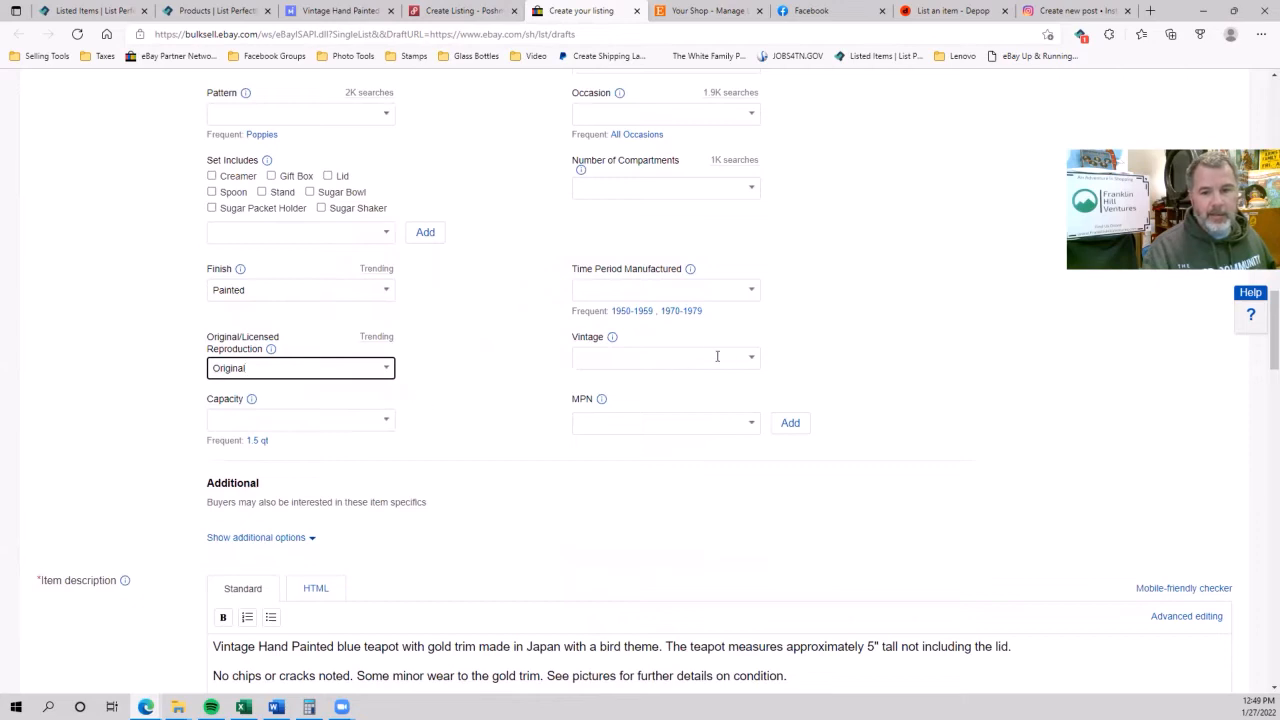
left_click(750, 360)
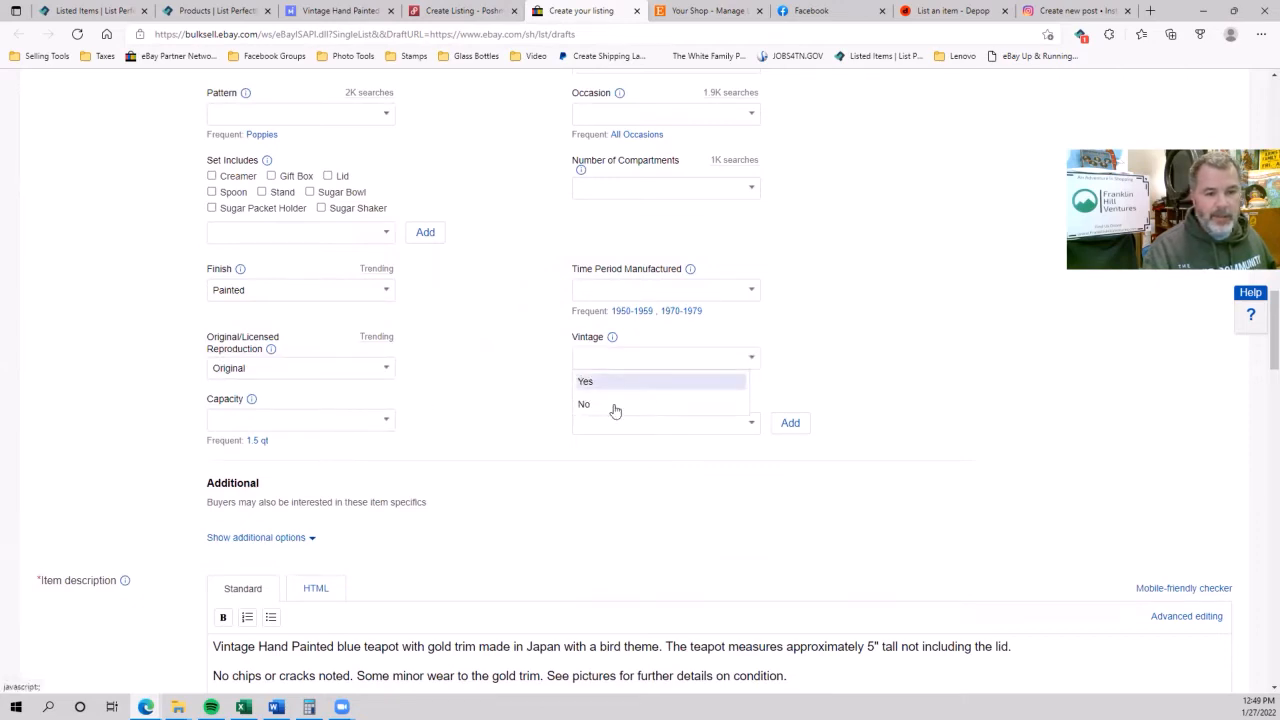
left_click(586, 381)
- Review the description, selling details and return options, and offer local pickup under domestic shipping
scroll(523, 463, "down", 2)
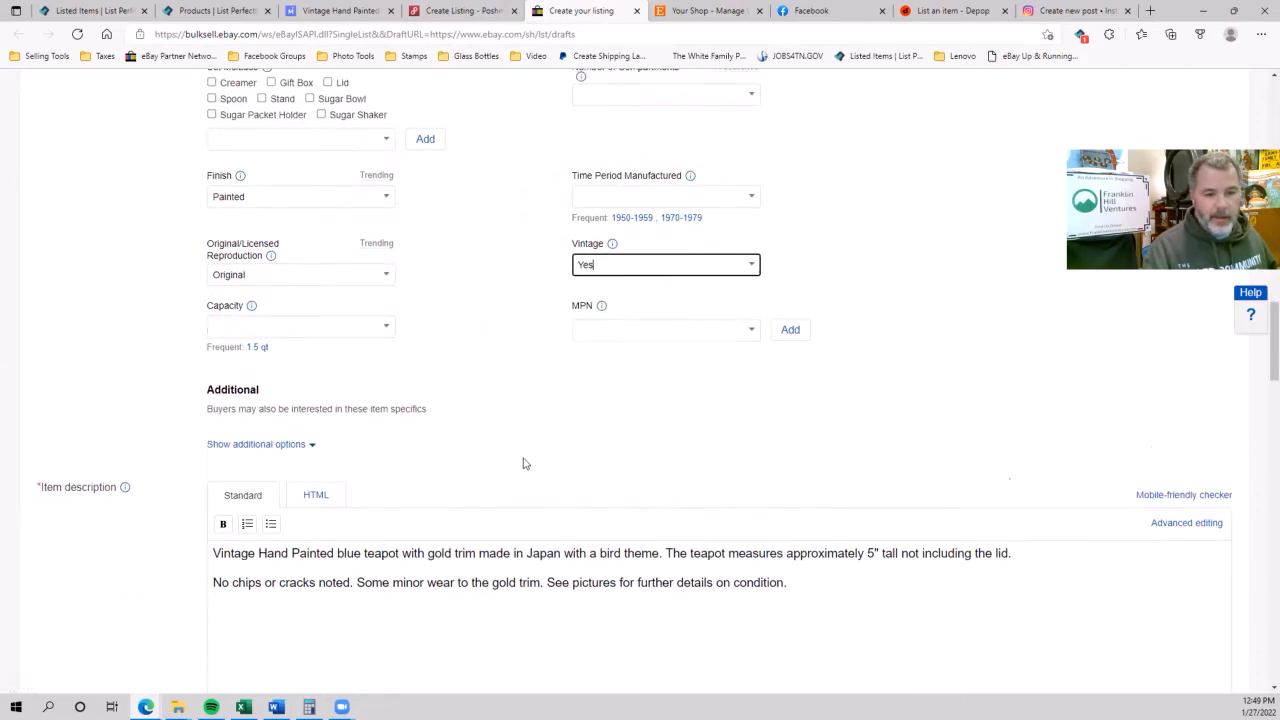
scroll(215, 420, "down", 2)
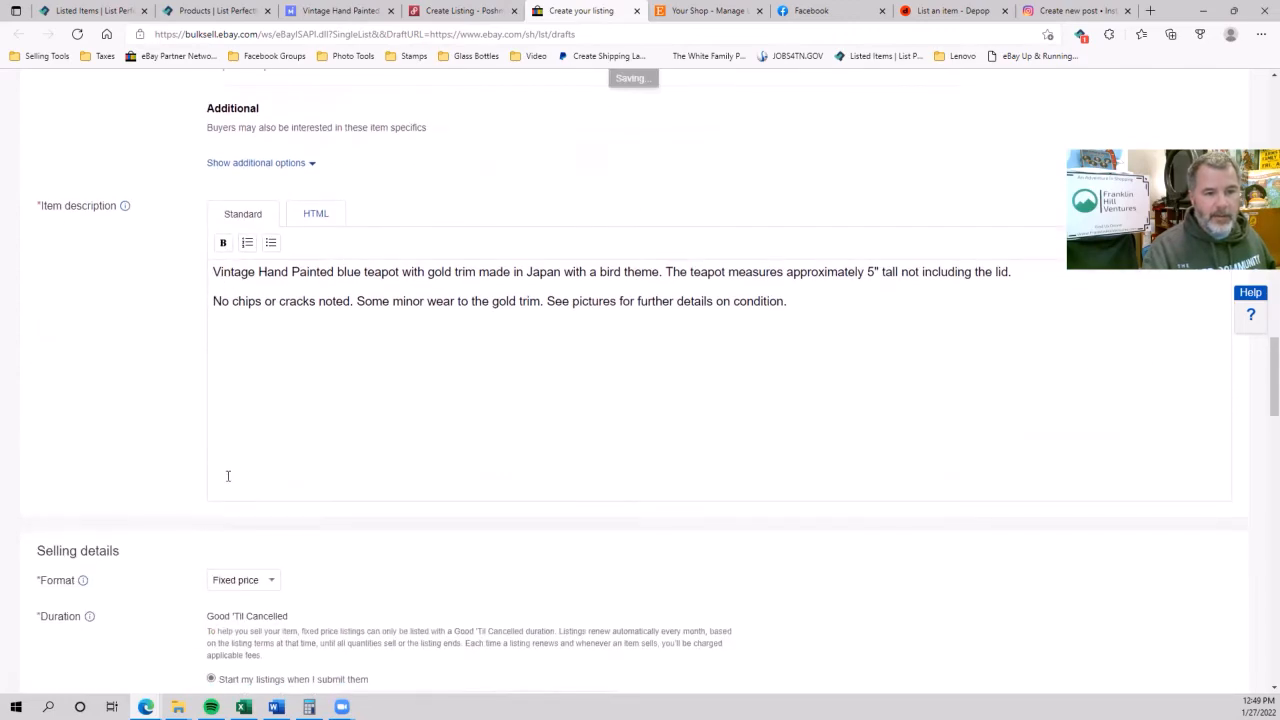
scroll(228, 476, "down", 2)
scroll(226, 482, "down", 1)
scroll(267, 497, "down", 5)
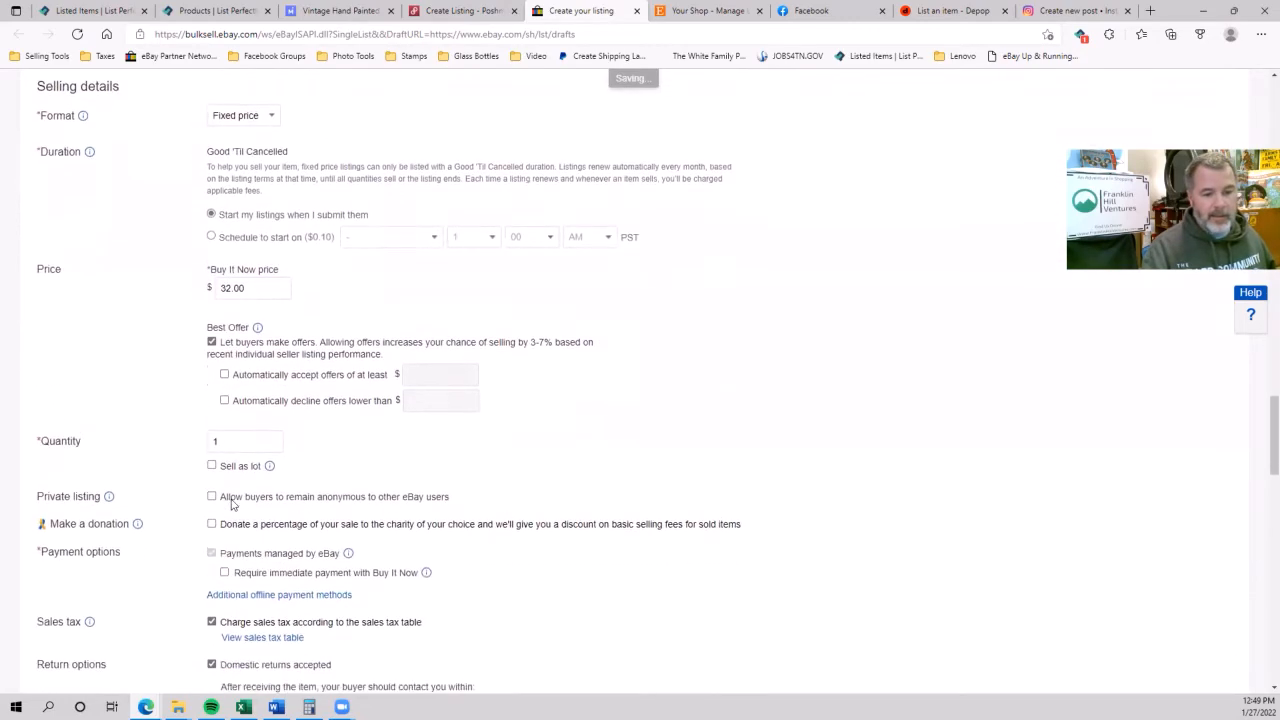
scroll(237, 492, "down", 1)
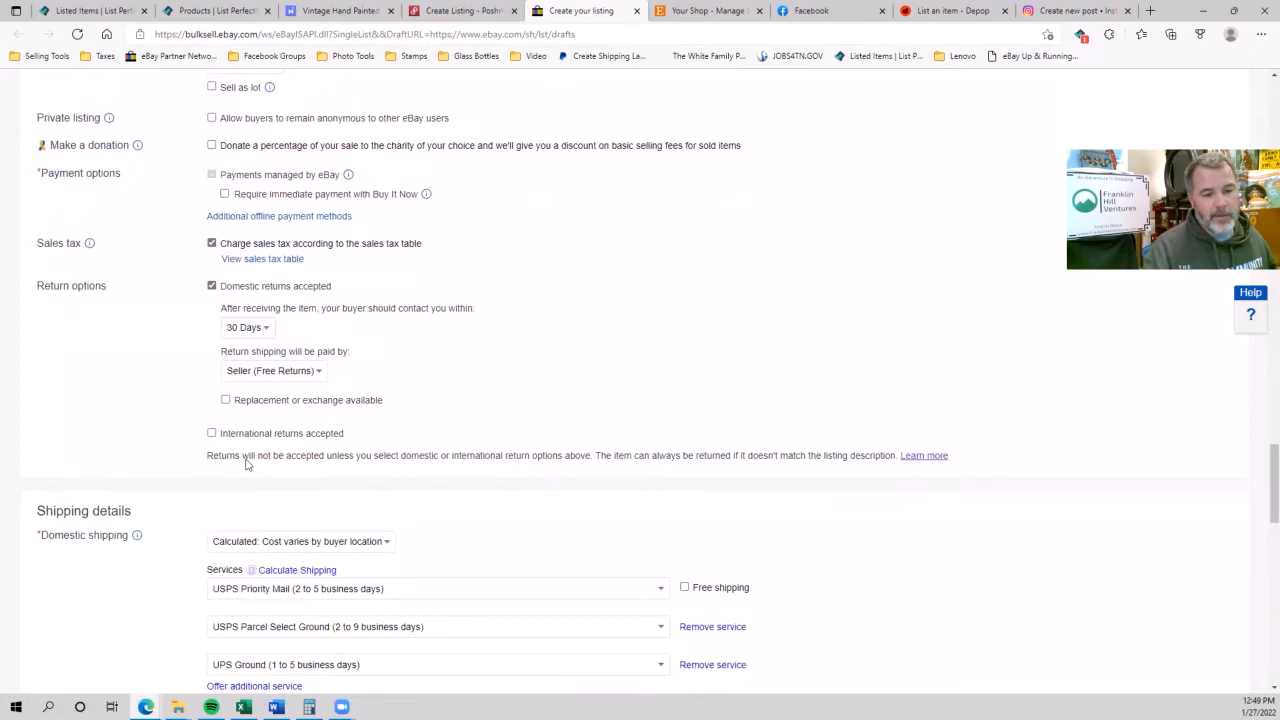
scroll(240, 423, "down", 1)
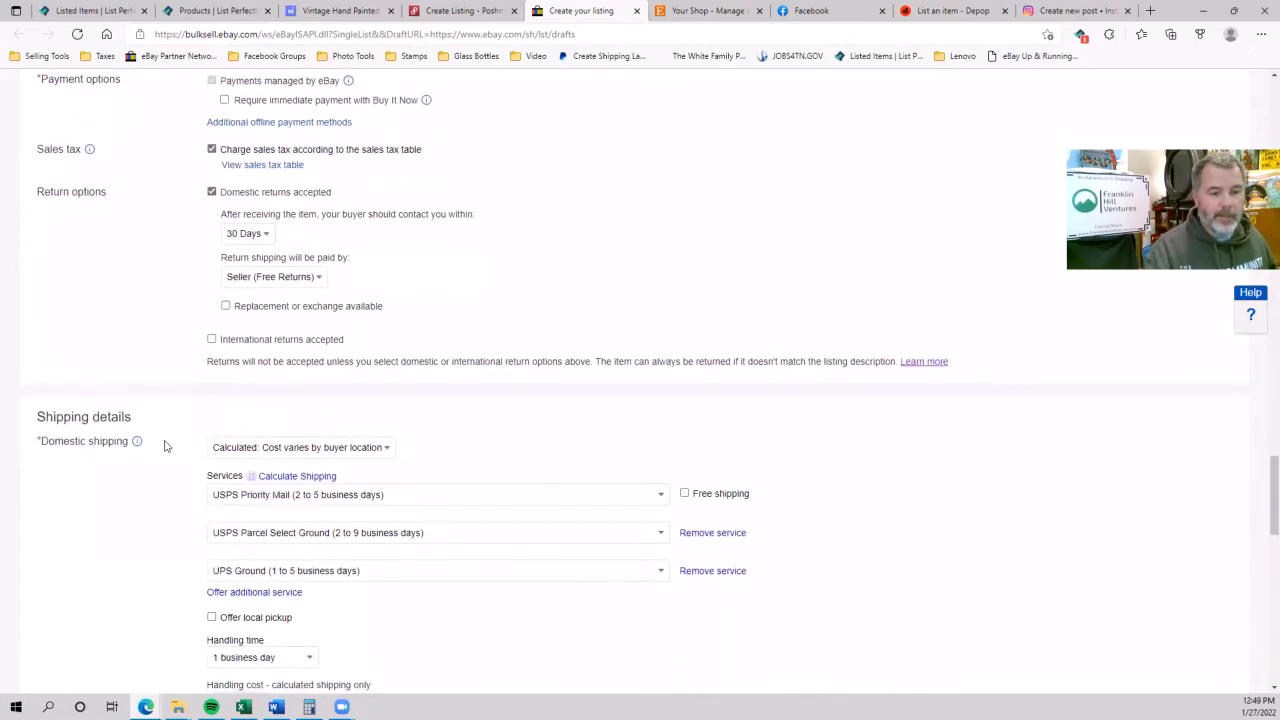
scroll(166, 446, "down", 1)
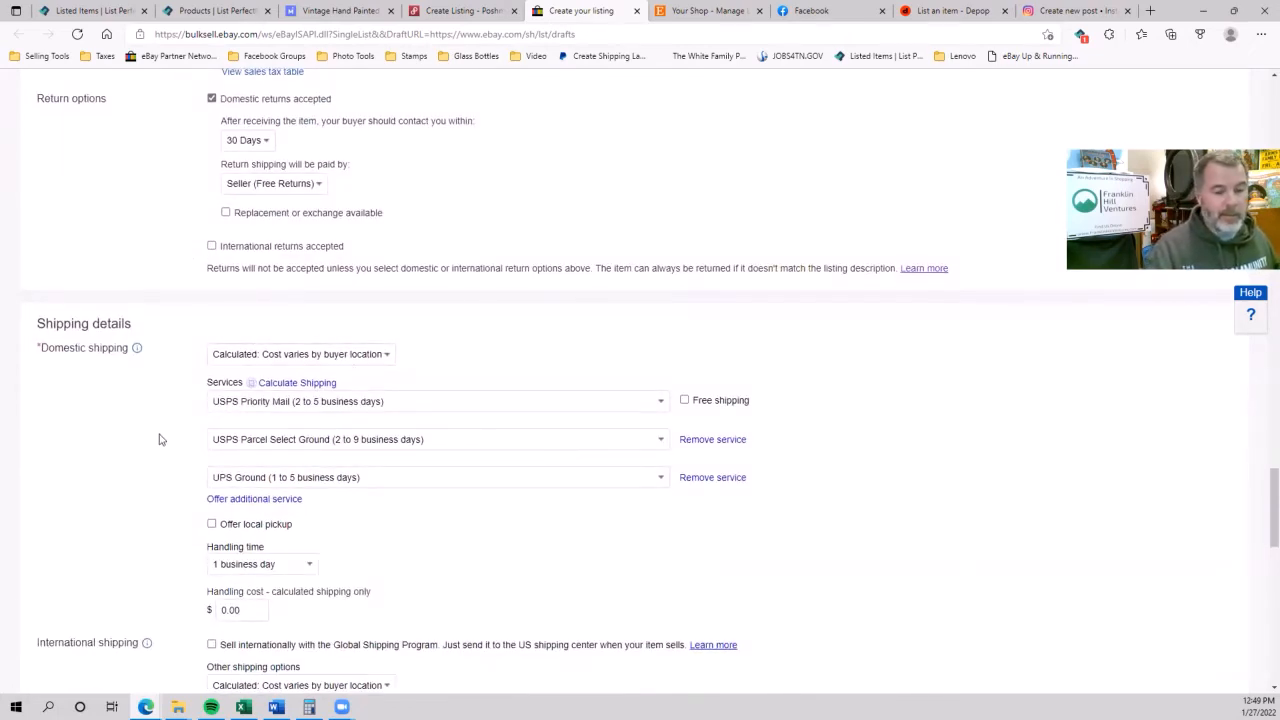
left_click(211, 525)
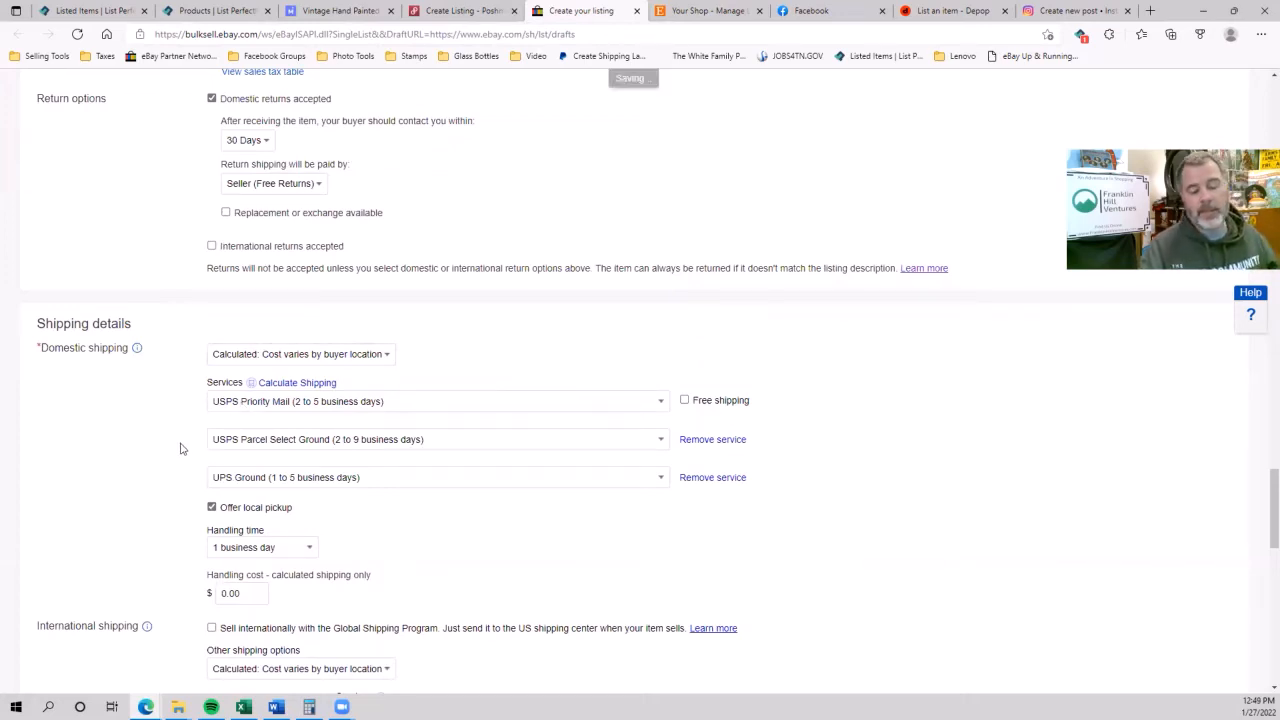
- Turn on Promoted Listings Standard for the teapot with a 5% ad rate in US Campaign Jul 04, 2019
scroll(190, 497, "down", 2)
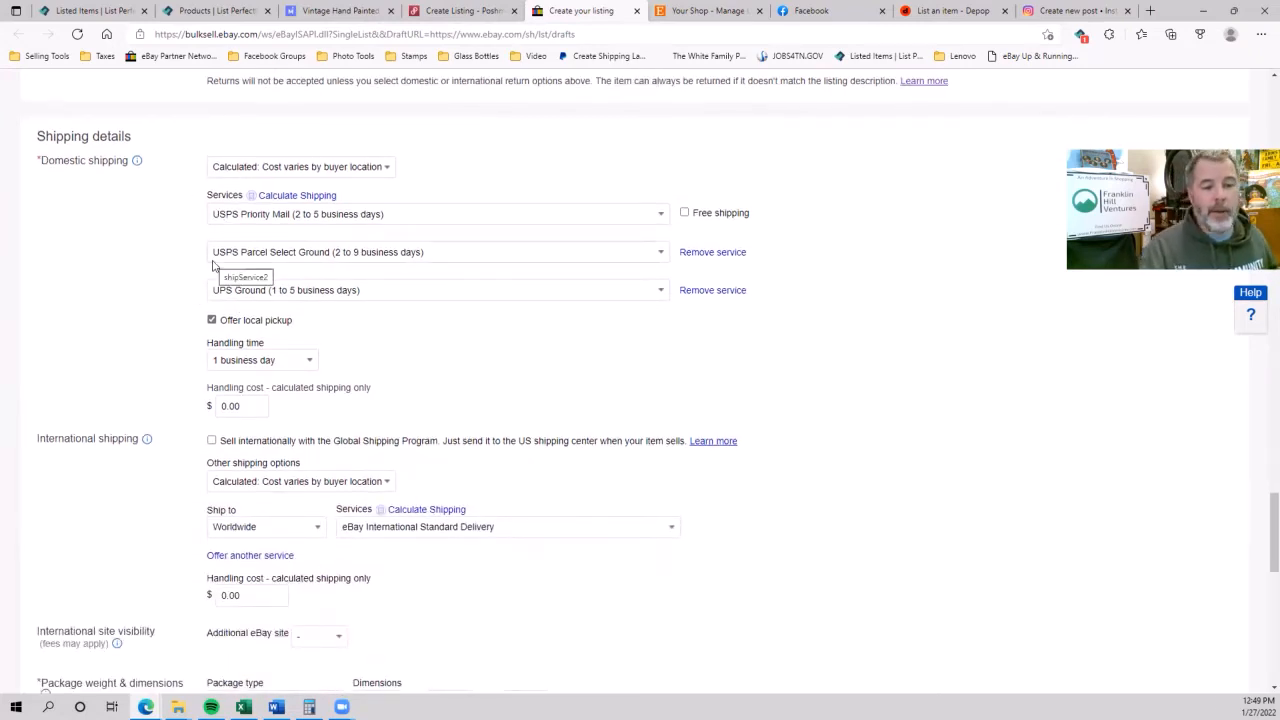
scroll(212, 263, "down", 1)
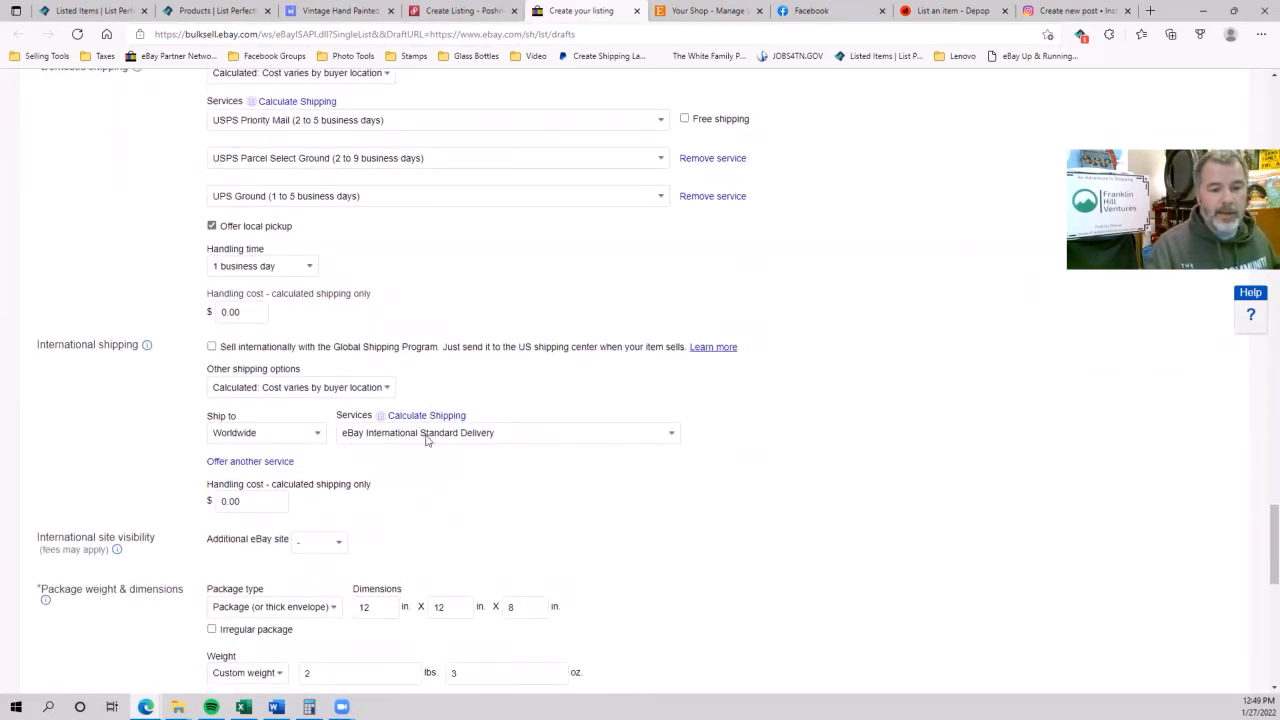
scroll(283, 480, "down", 1)
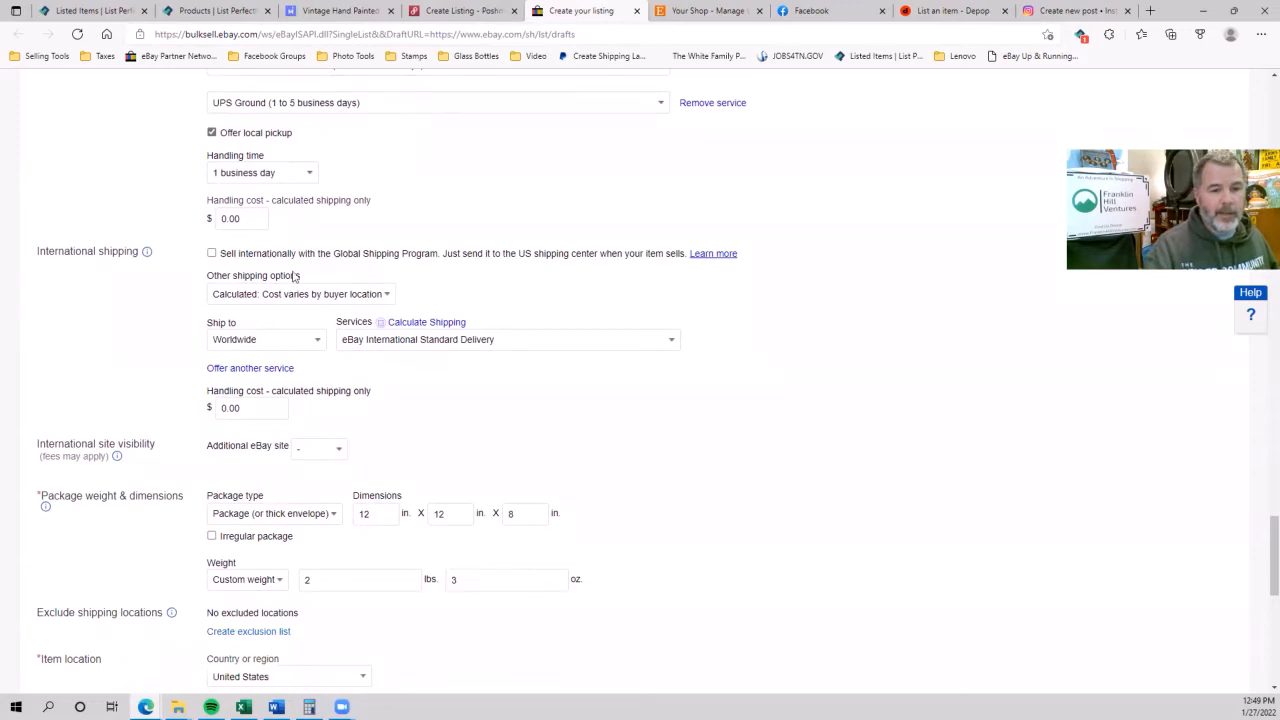
scroll(201, 390, "down", 2)
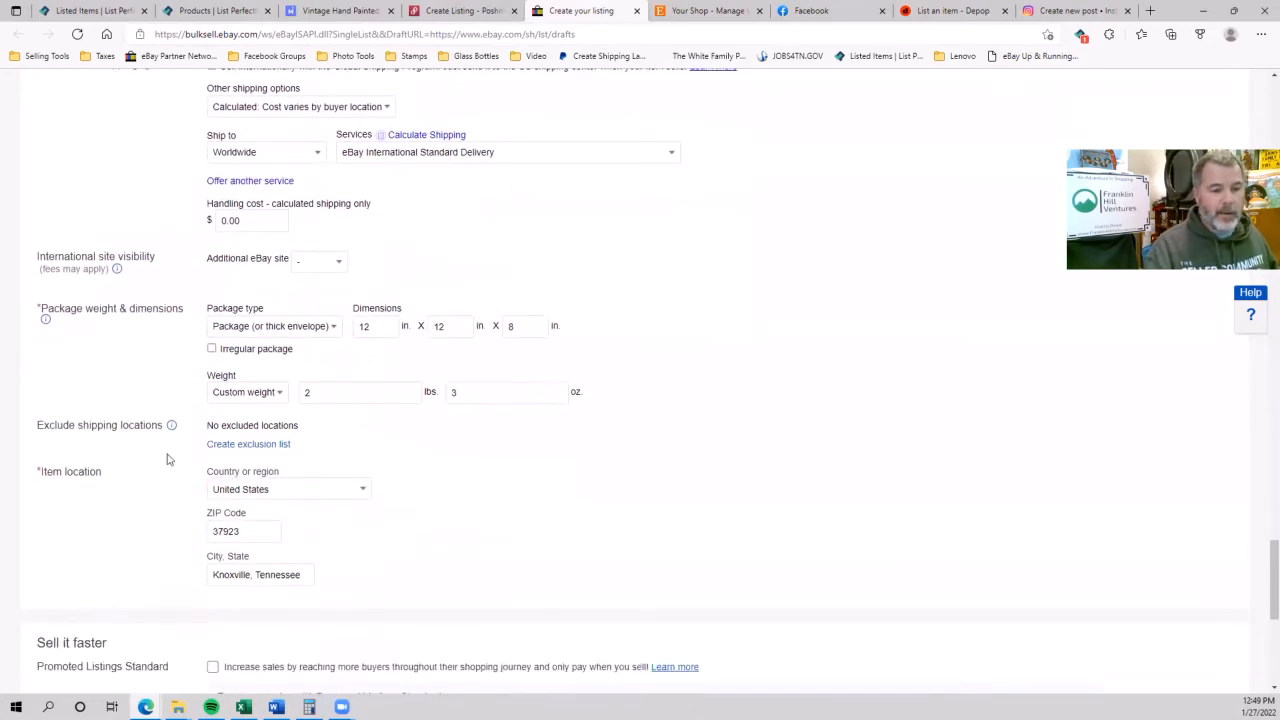
scroll(150, 455, "down", 3)
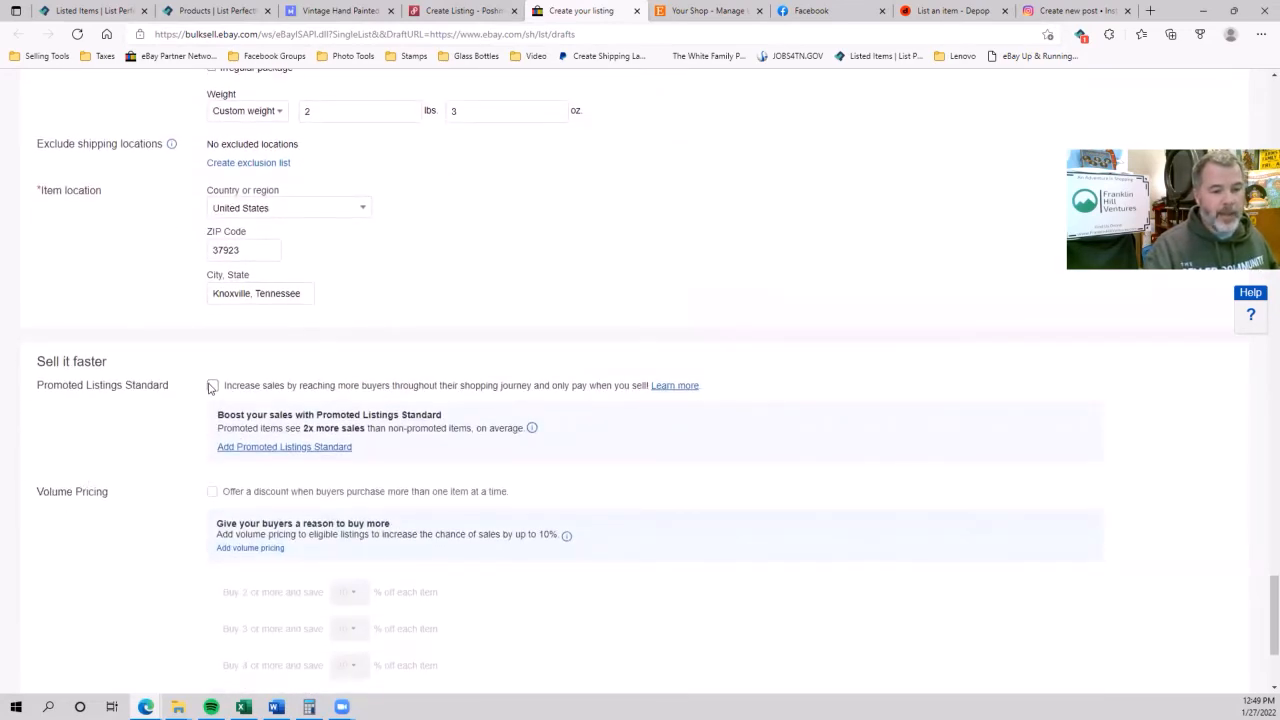
left_click(212, 386)
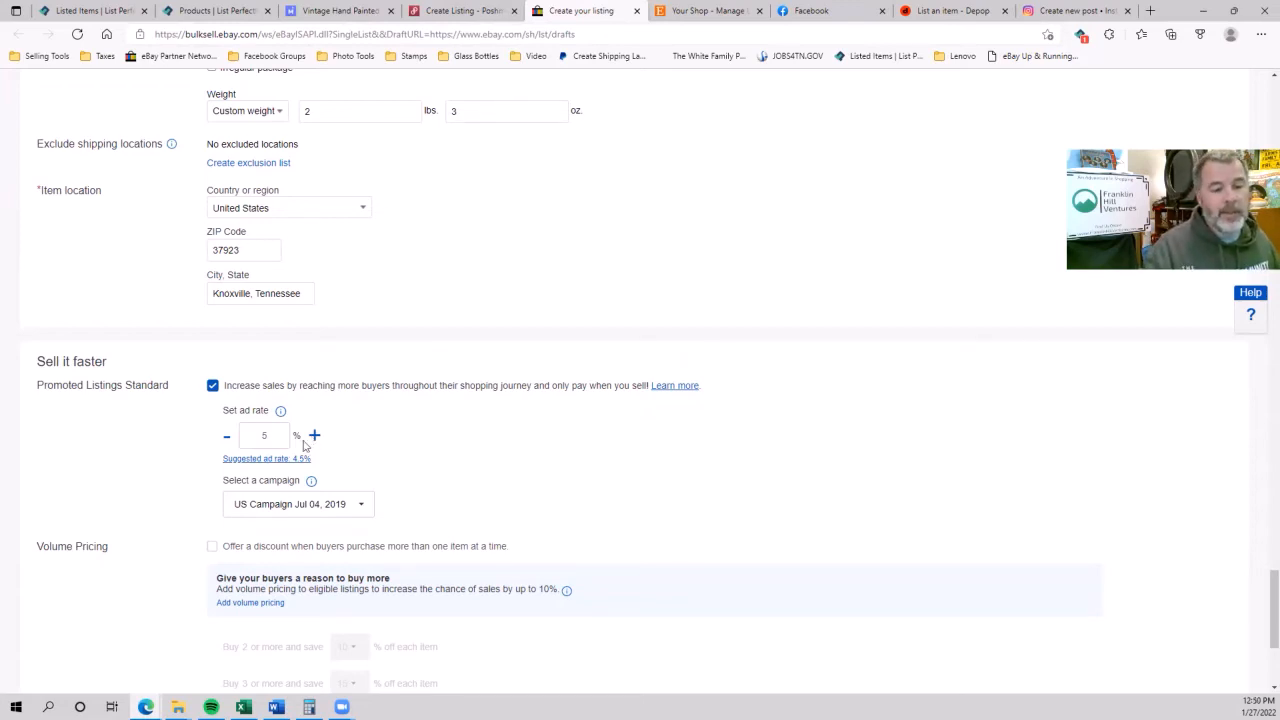
- Submit the completed teapot listing to eBay
scroll(301, 444, "down", 2)
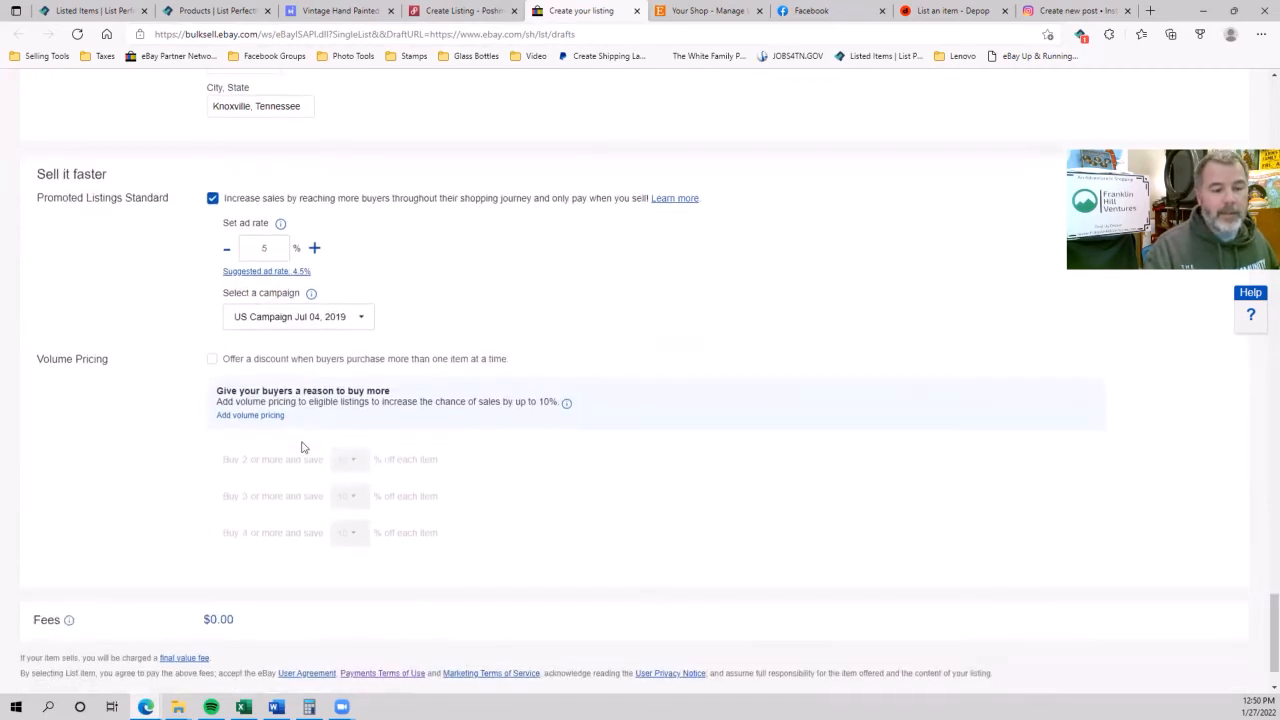
scroll(157, 566, "down", 1)
scroll(100, 620, "up", 1)
scroll(63, 666, "down", 1)
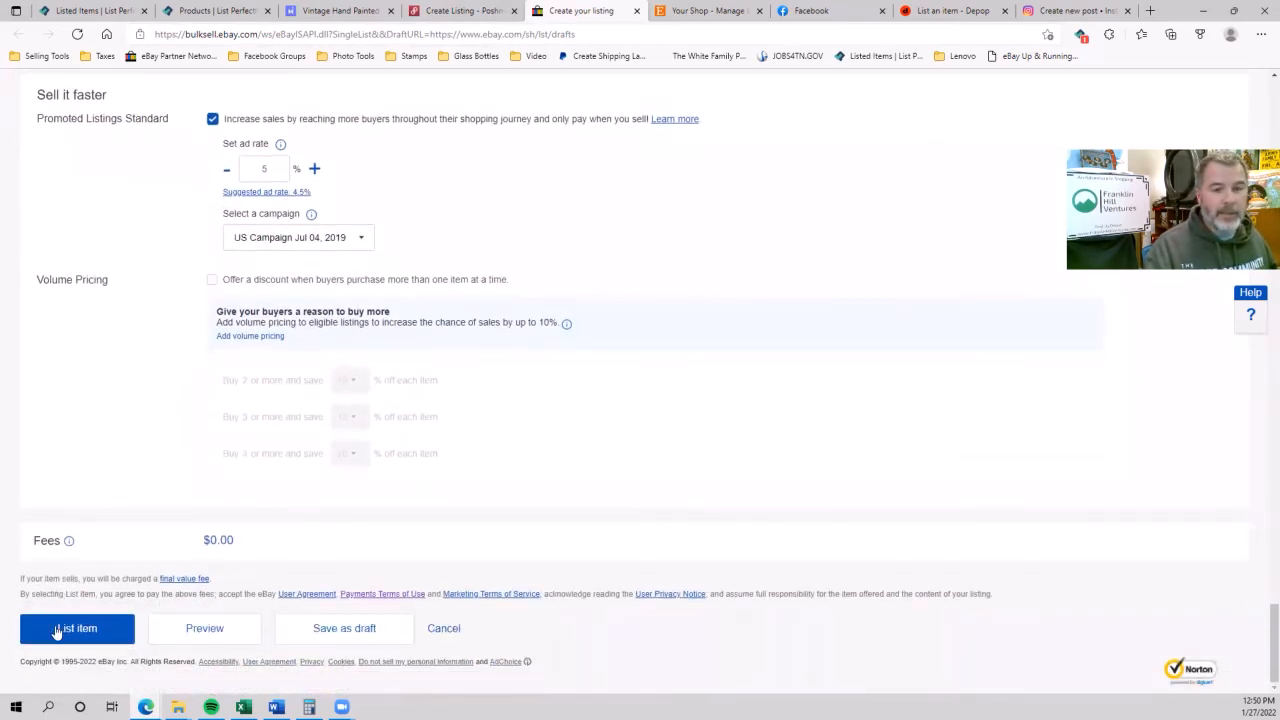
left_click(57, 630)
- Bring up the Etsy shop page and the Facebook Marketplace item form with the transferred teapot listing
left_click(745, 12)
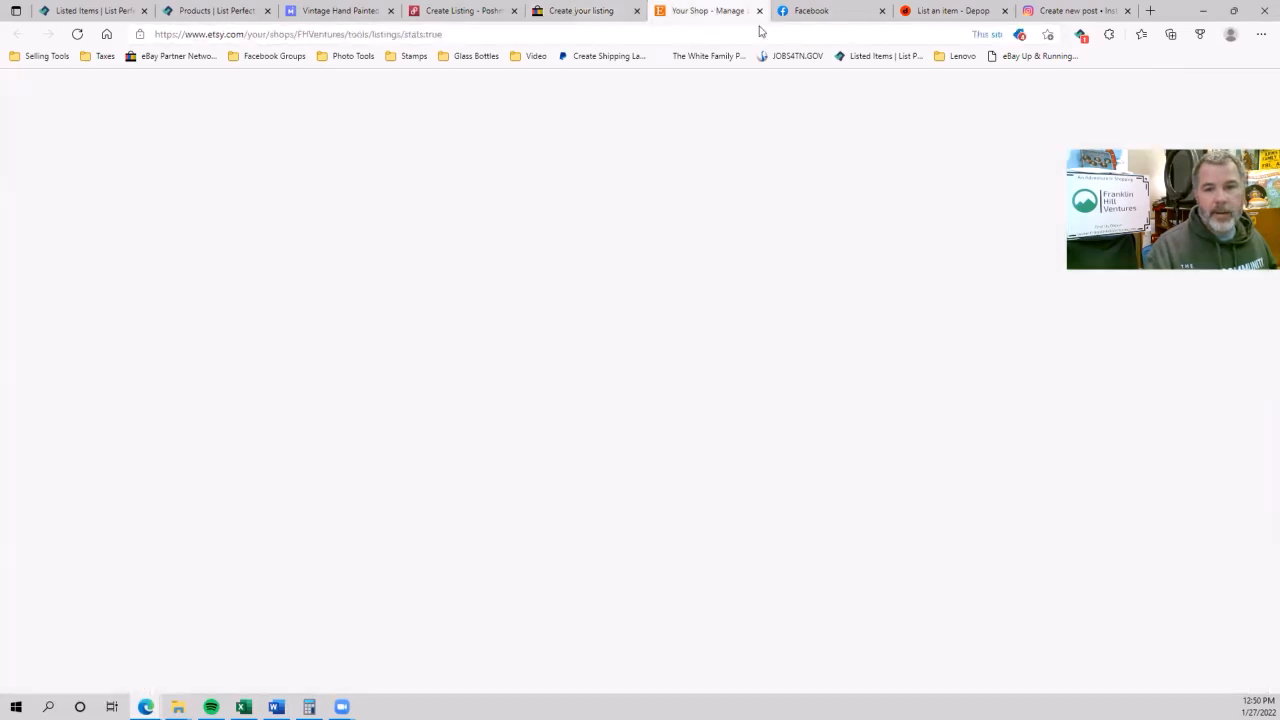
left_click(828, 9)
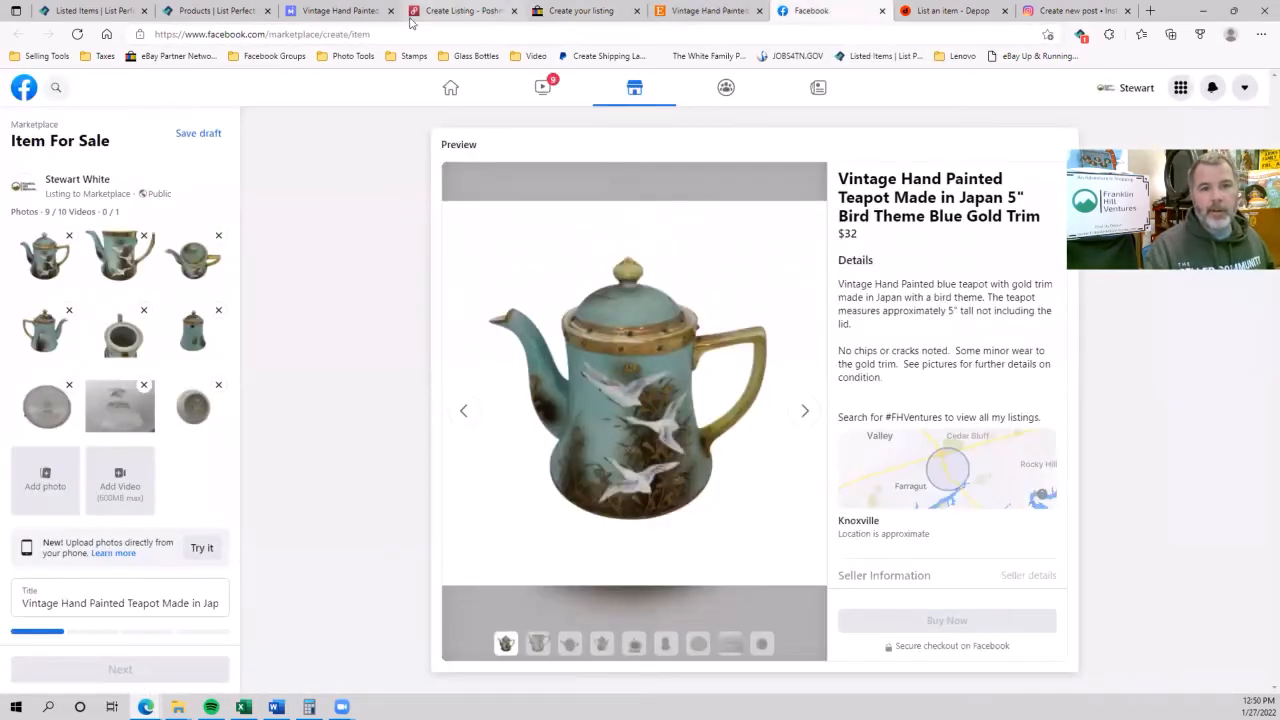
- Switch to the Poshmark listing form and review the teapot's photos, title and description
left_click(458, 11)
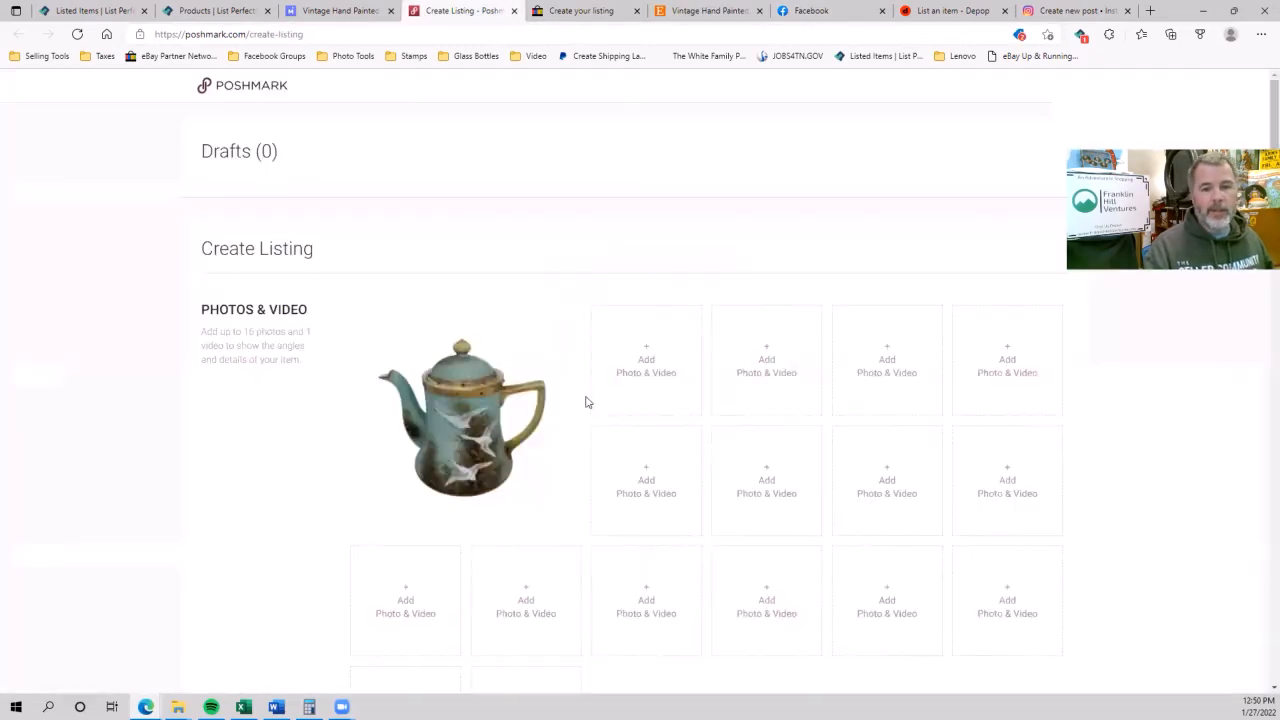
scroll(560, 383, "down", 3)
scroll(560, 383, "down", 2)
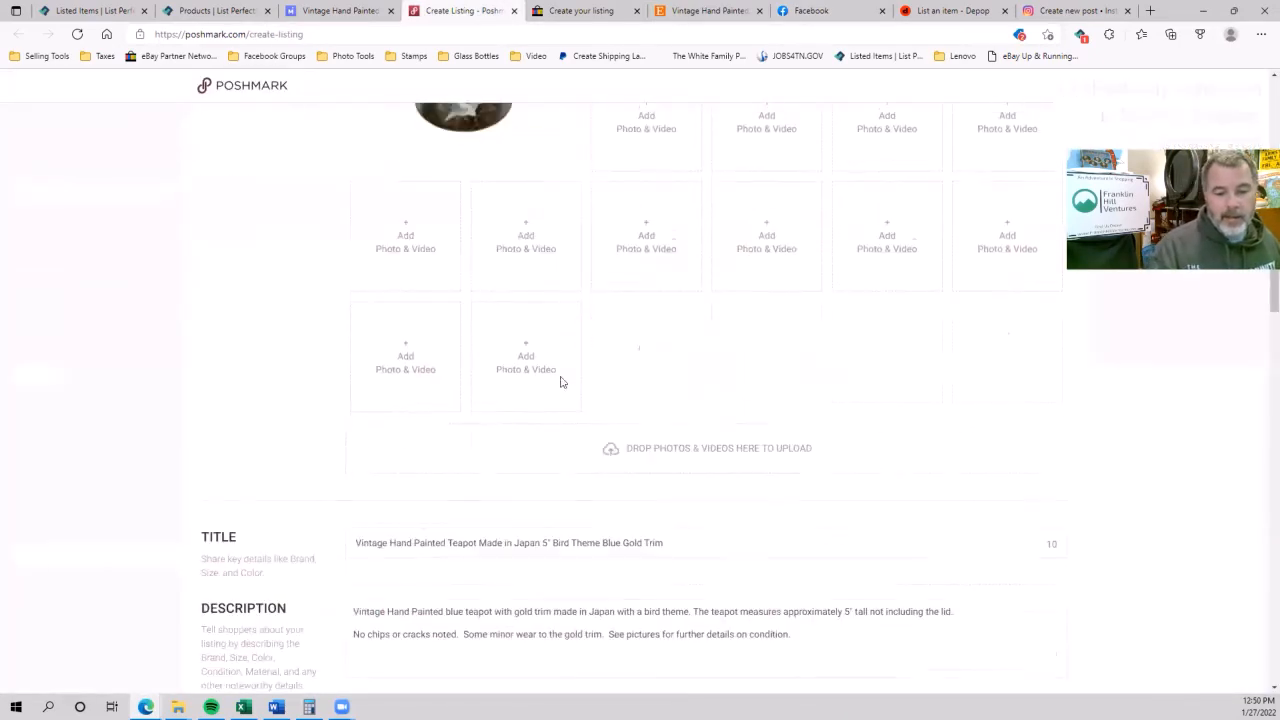
scroll(389, 457, "up", 4)
scroll(391, 460, "down", 4)
scroll(391, 457, "down", 3)
scroll(391, 451, "up", 4)
scroll(520, 385, "down", 3)
scroll(409, 409, "down", 2)
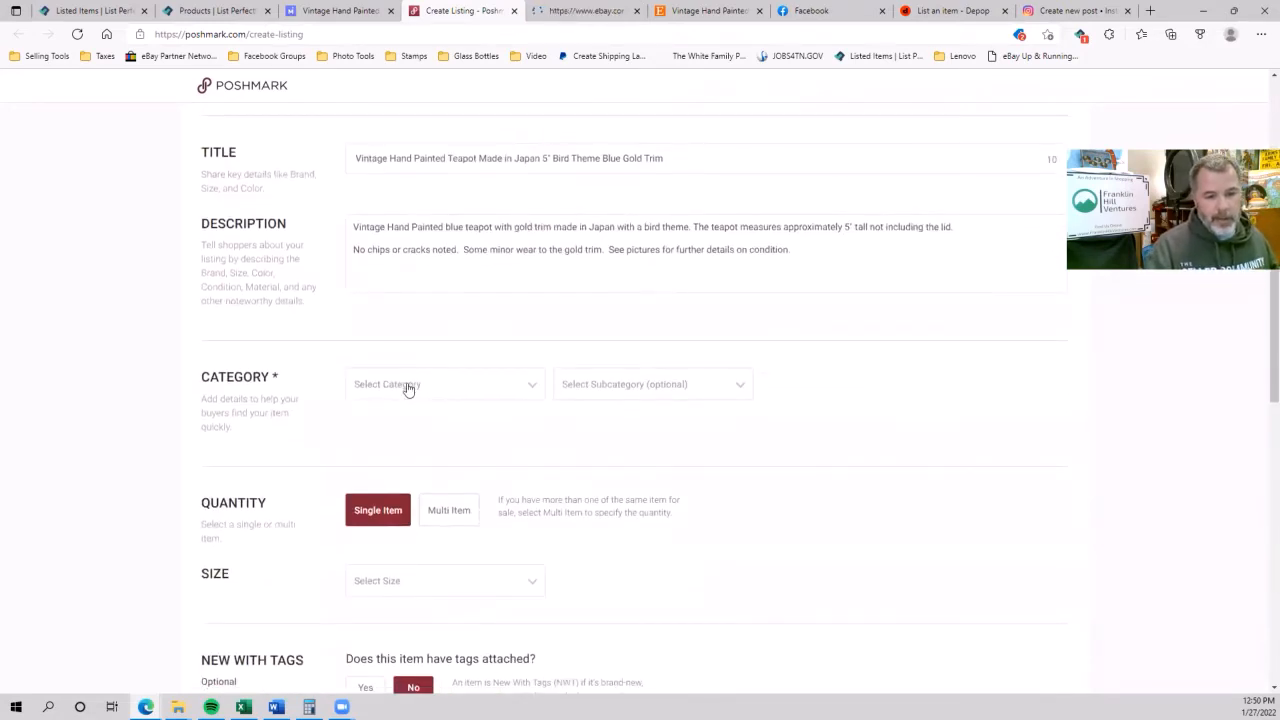
- Categorize the teapot on Poshmark as Home Accents with the Decor subcategory, and set its size to OS
left_click(408, 389)
left_click(377, 512)
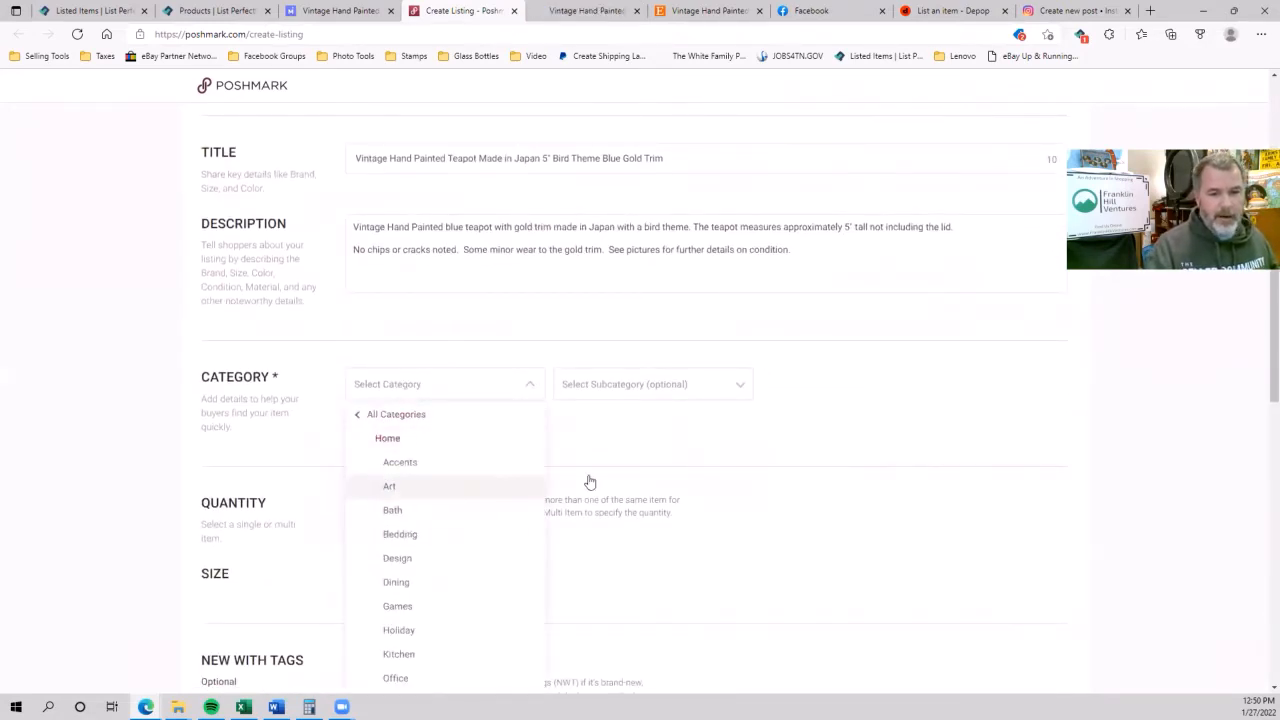
left_click(408, 466)
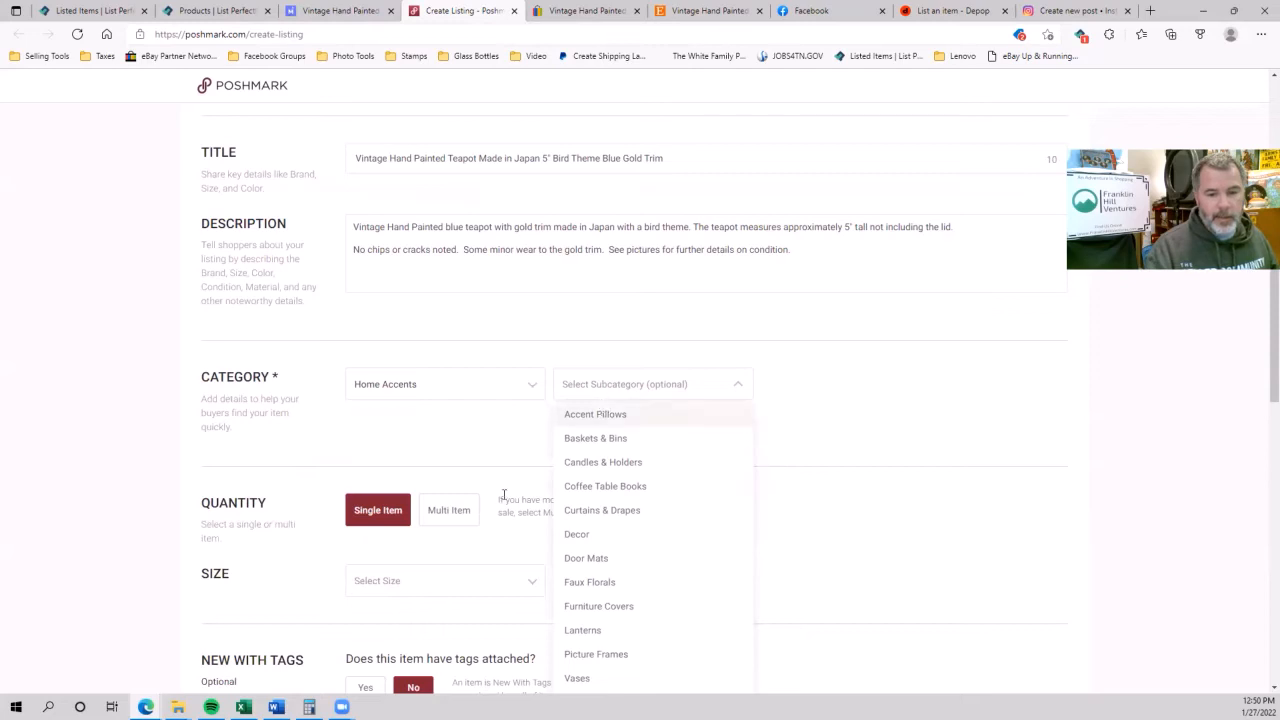
left_click(580, 536)
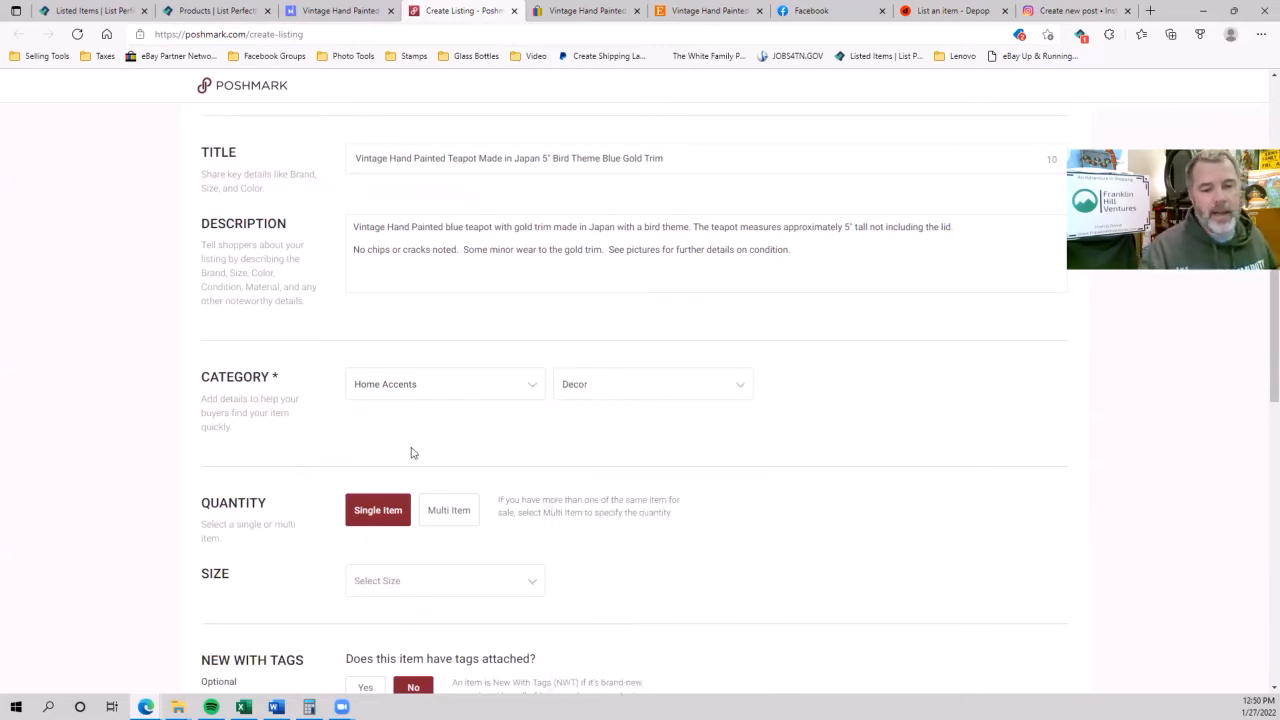
scroll(410, 453, "down", 2)
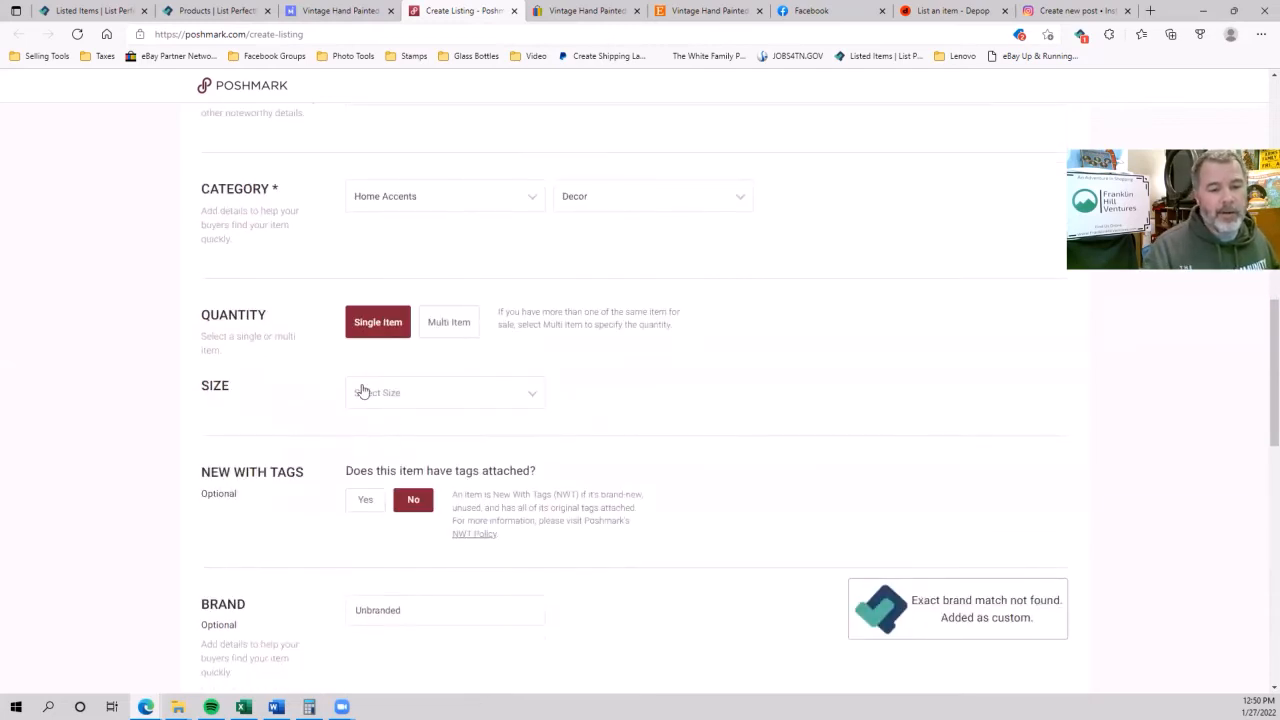
left_click(363, 393)
left_click(375, 470)
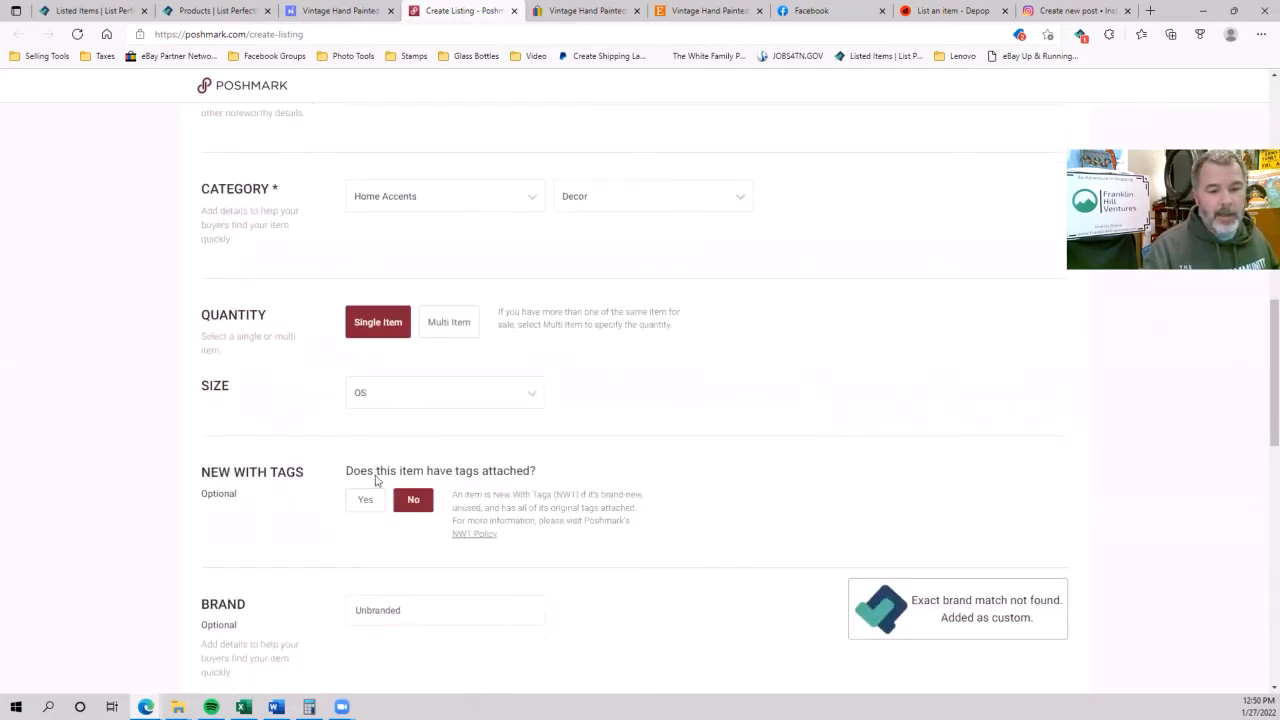
- Set the Poshmark listing's colors to Blue and Gold
scroll(484, 445, "down", 2)
scroll(335, 460, "down", 3)
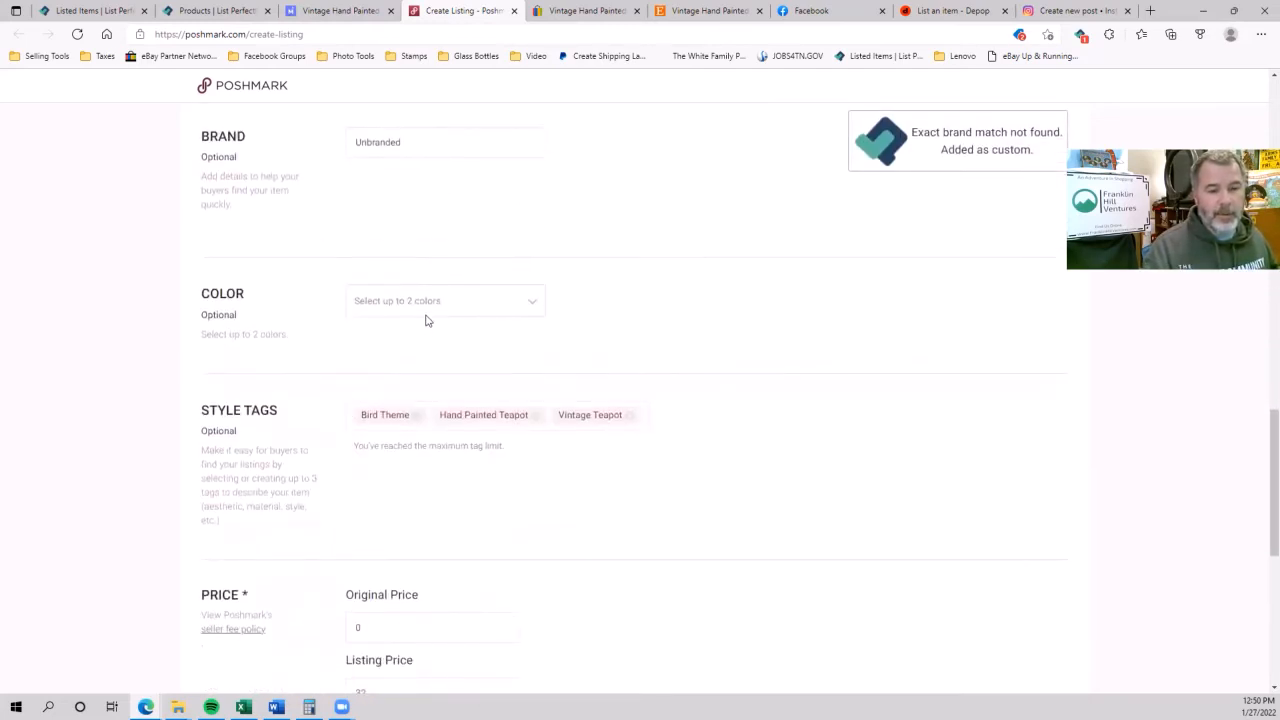
left_click(428, 300)
left_click(372, 394)
left_click(451, 410)
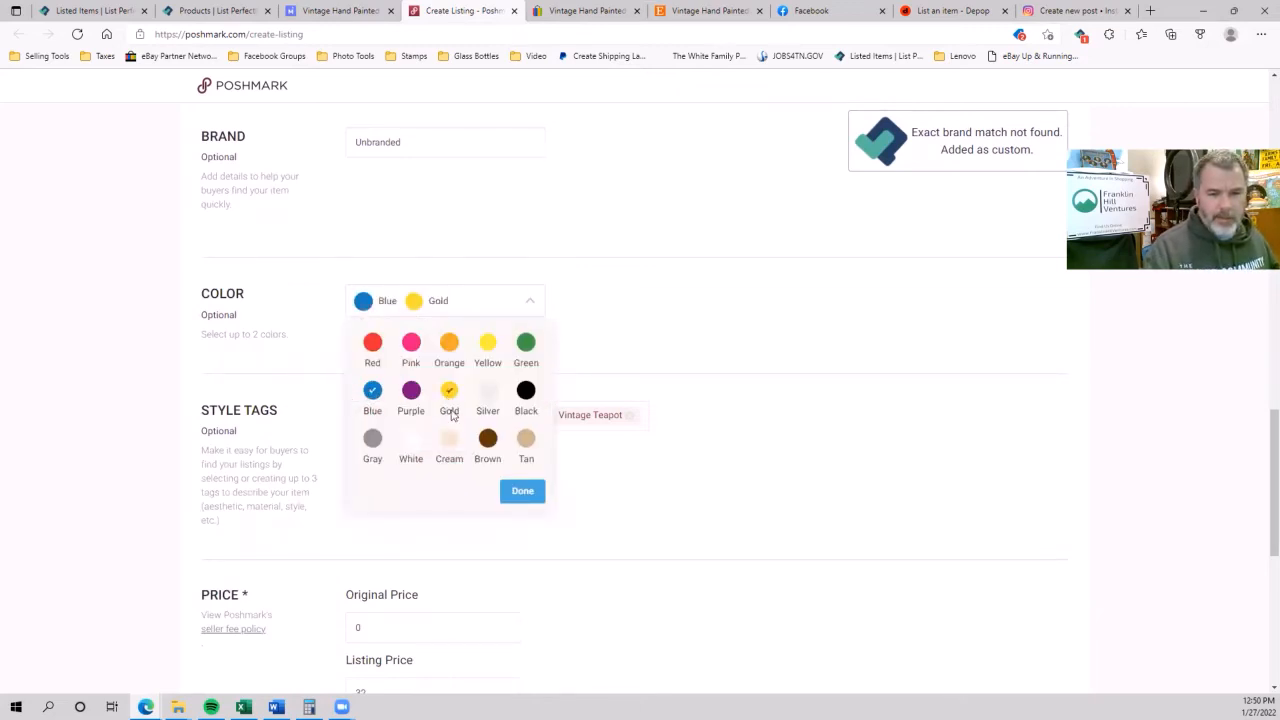
left_click(508, 491)
- Proceed to sharing the Poshmark listing, turn off sharing to Facebook, and list the teapot
scroll(330, 442, "down", 1)
scroll(340, 452, "down", 4)
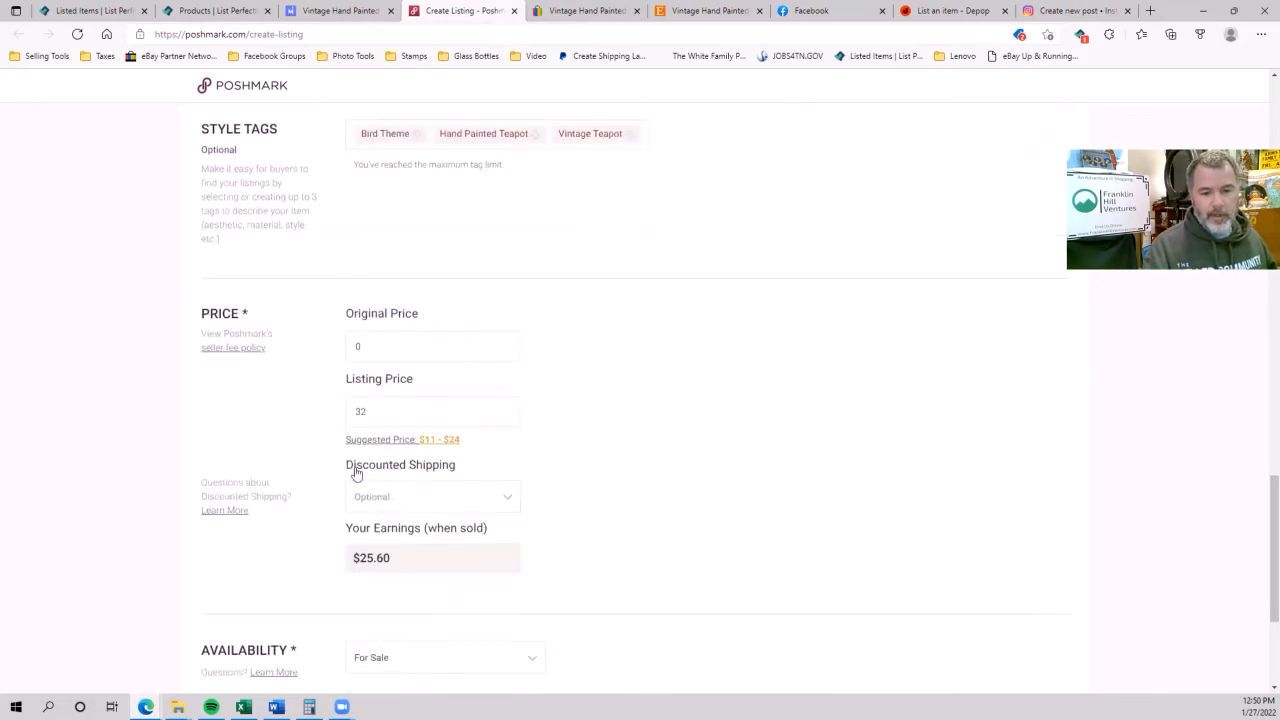
left_click(1027, 533)
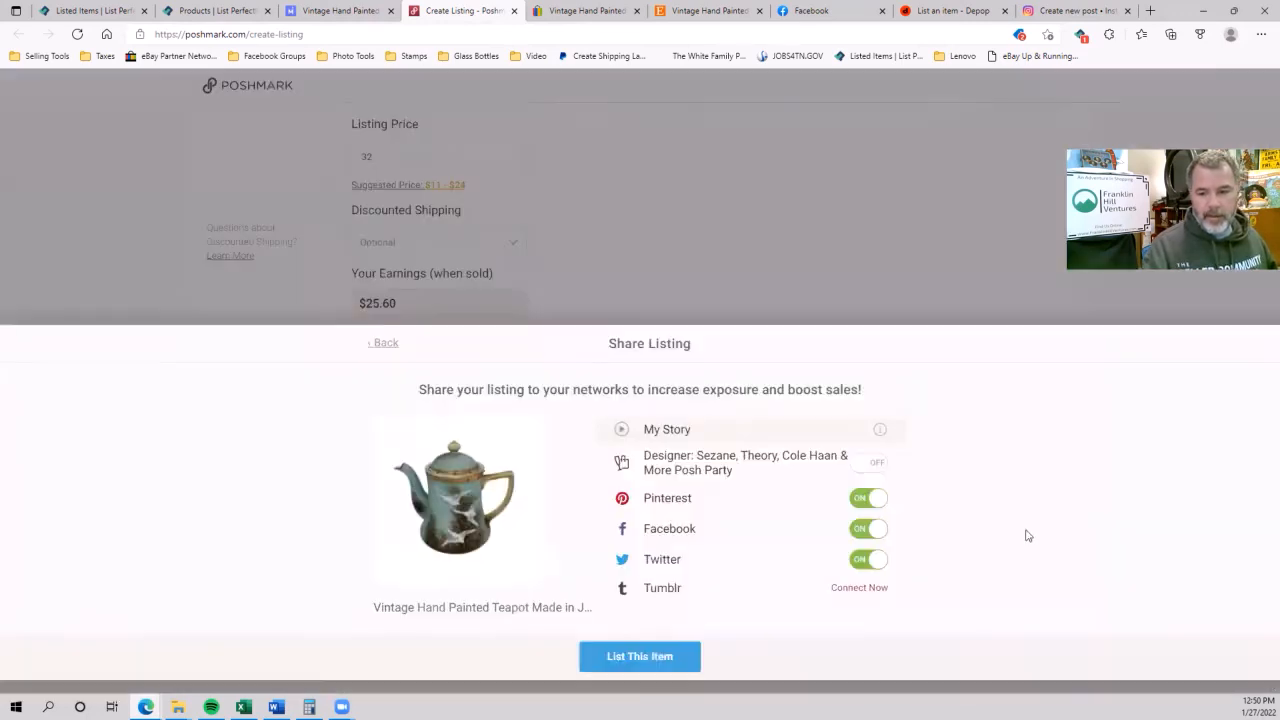
left_click(869, 528)
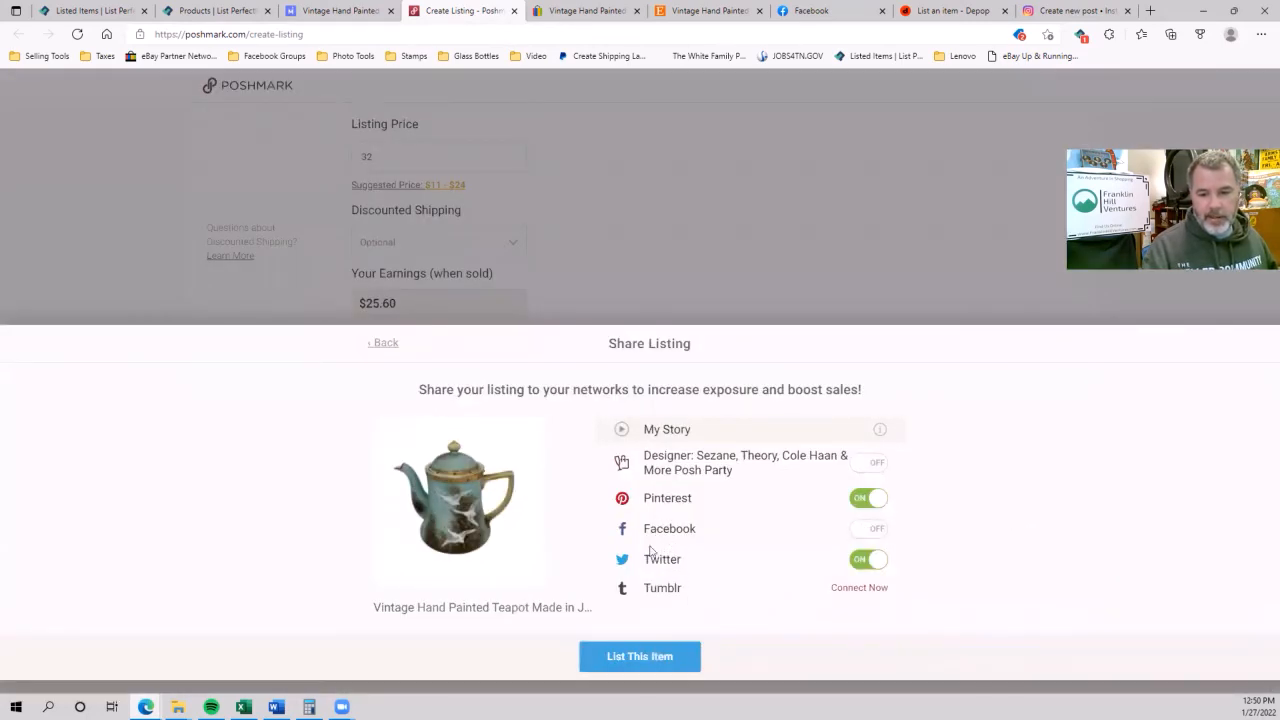
left_click(659, 658)
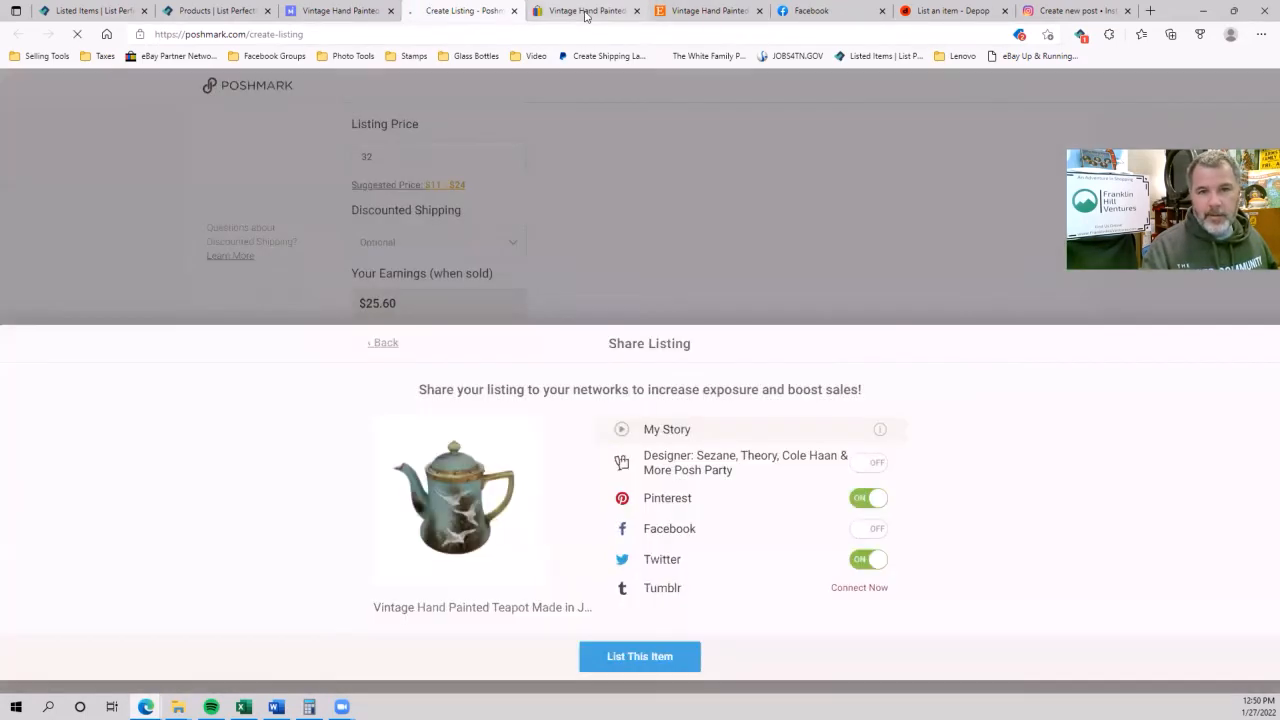
- Switch to the Facebook Marketplace item form, set the category to Teapots and the condition to Used - Good
left_click(587, 11)
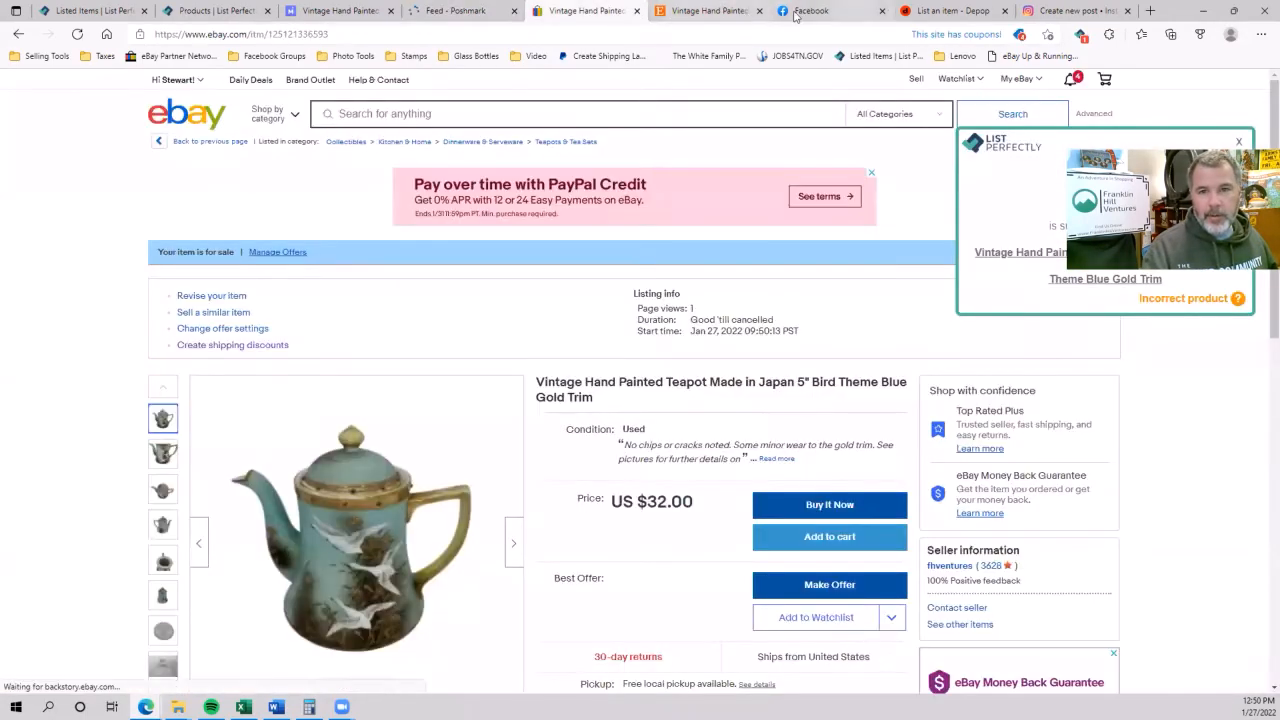
left_click(811, 11)
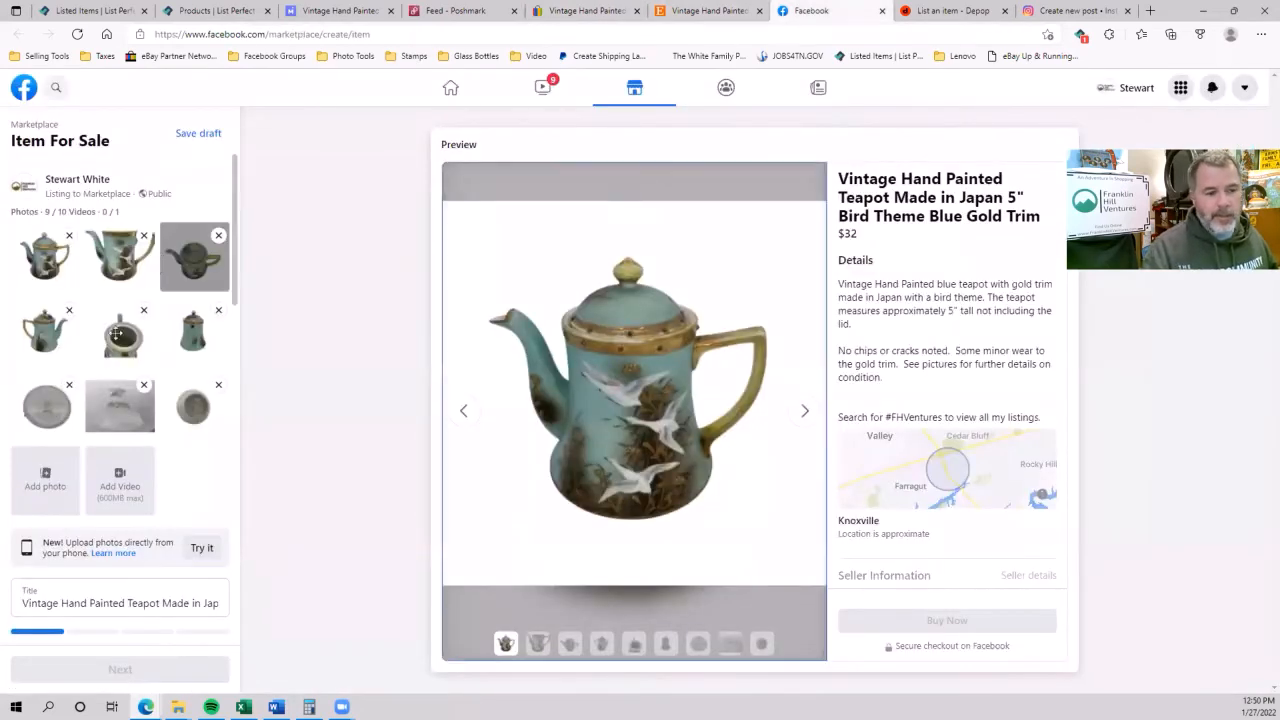
scroll(112, 352, "down", 3)
left_click(33, 533)
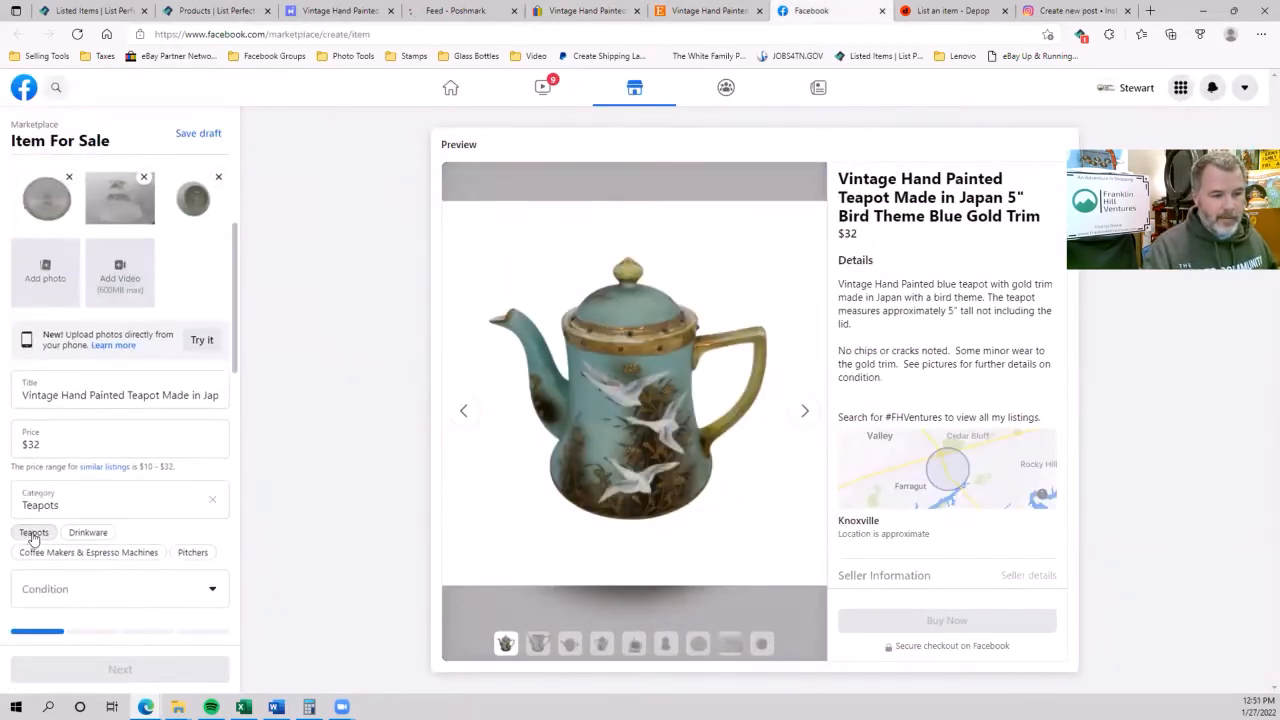
scroll(105, 412, "up", 4)
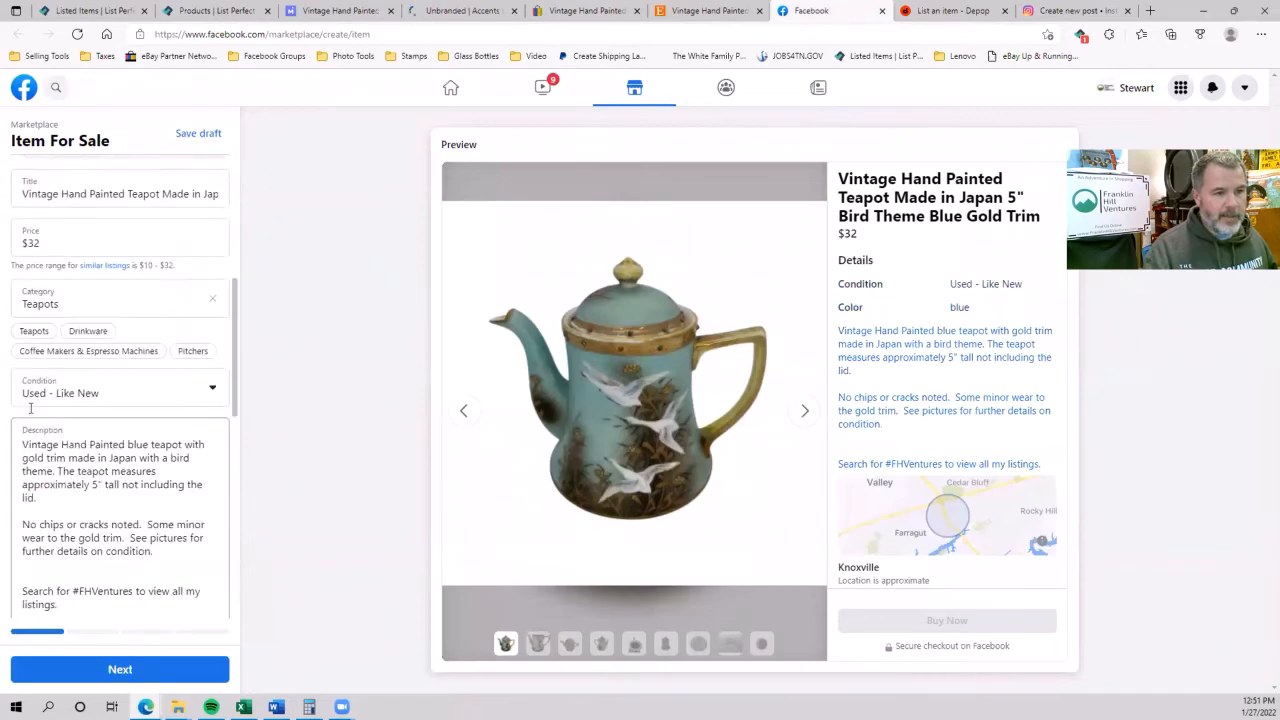
left_click(69, 484)
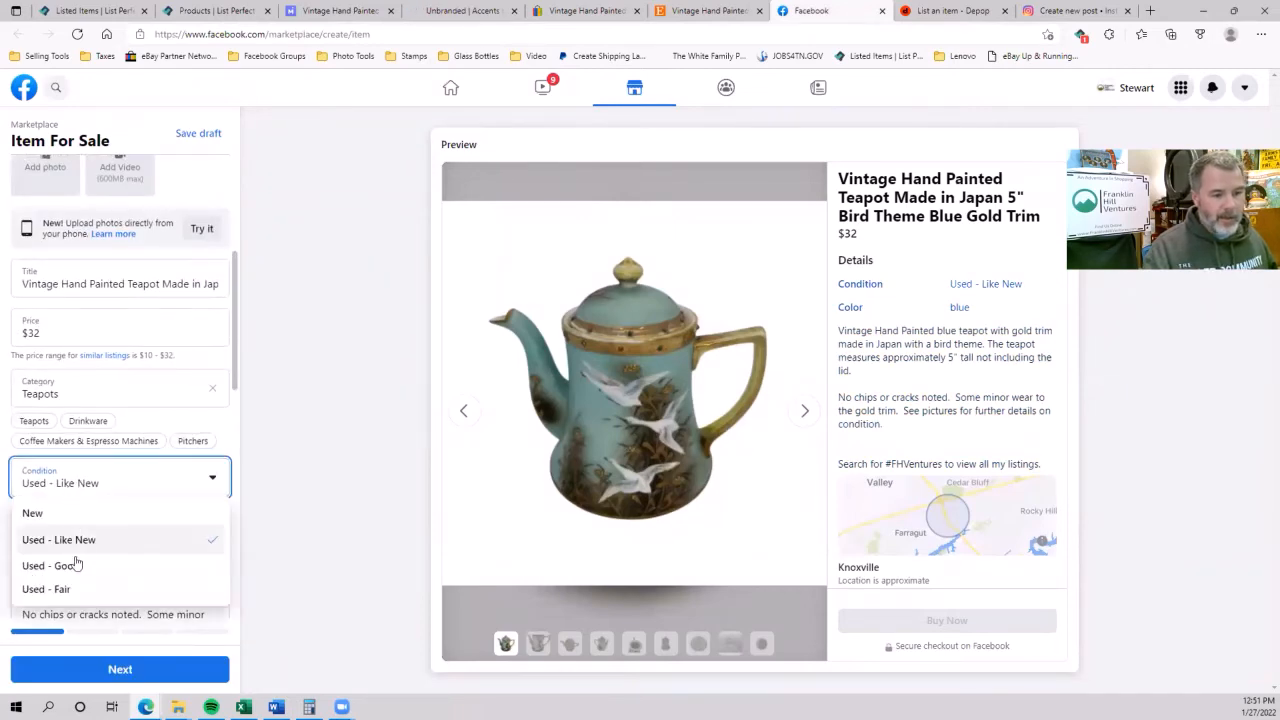
left_click(72, 563)
- Set the Marketplace item's color to Blue and Gold and its material to Porcelain
scroll(72, 556, "down", 5)
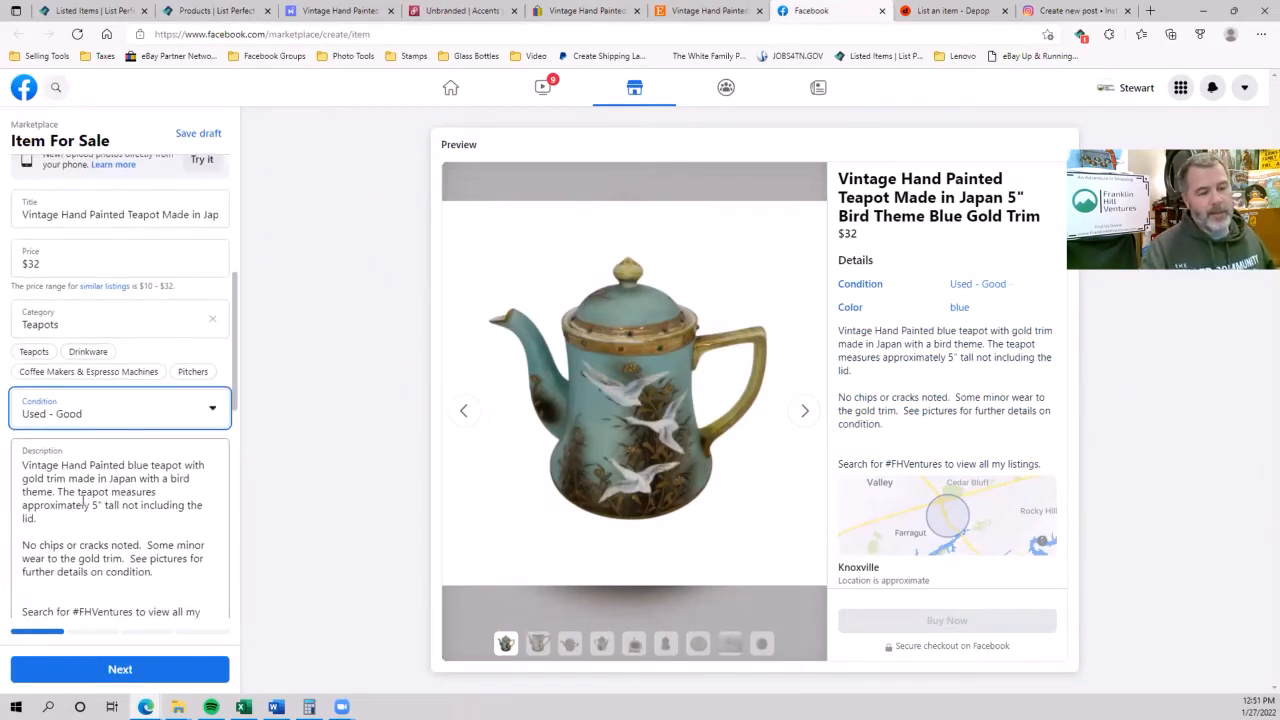
scroll(83, 507, "down", 3)
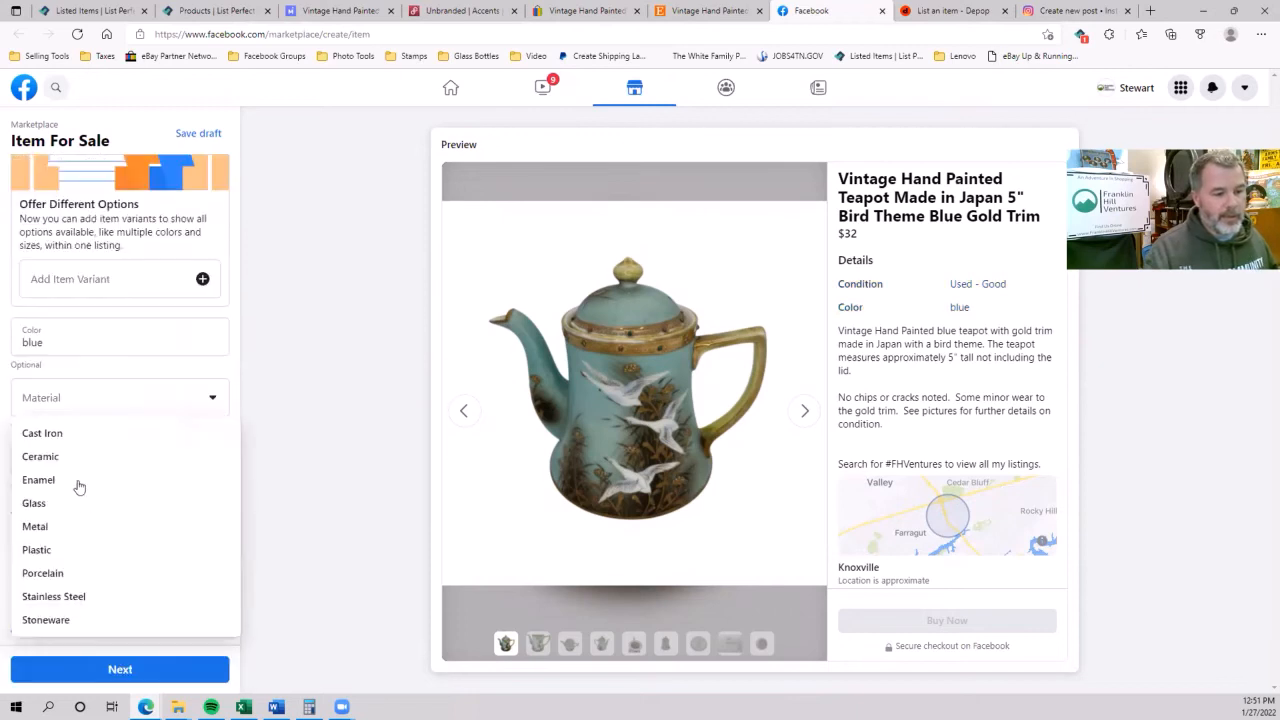
double_click(33, 322)
type("Blue and Gold")
key("Tab")
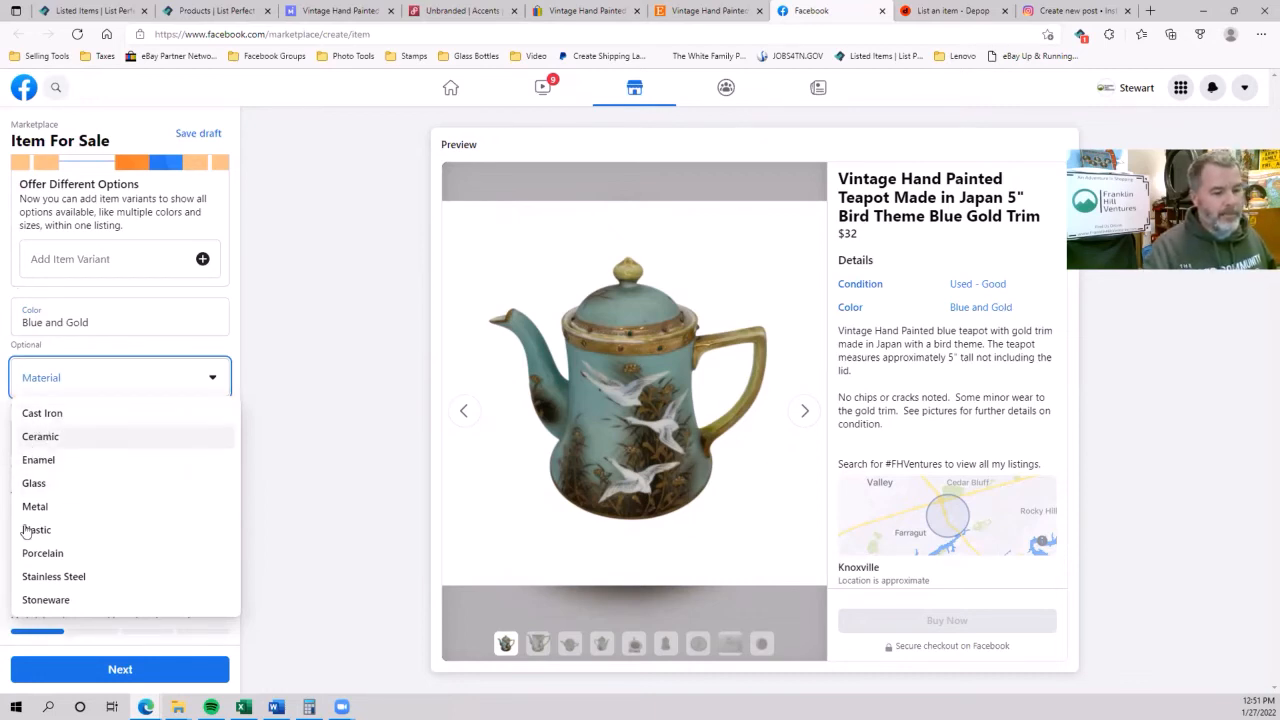
left_click(49, 556)
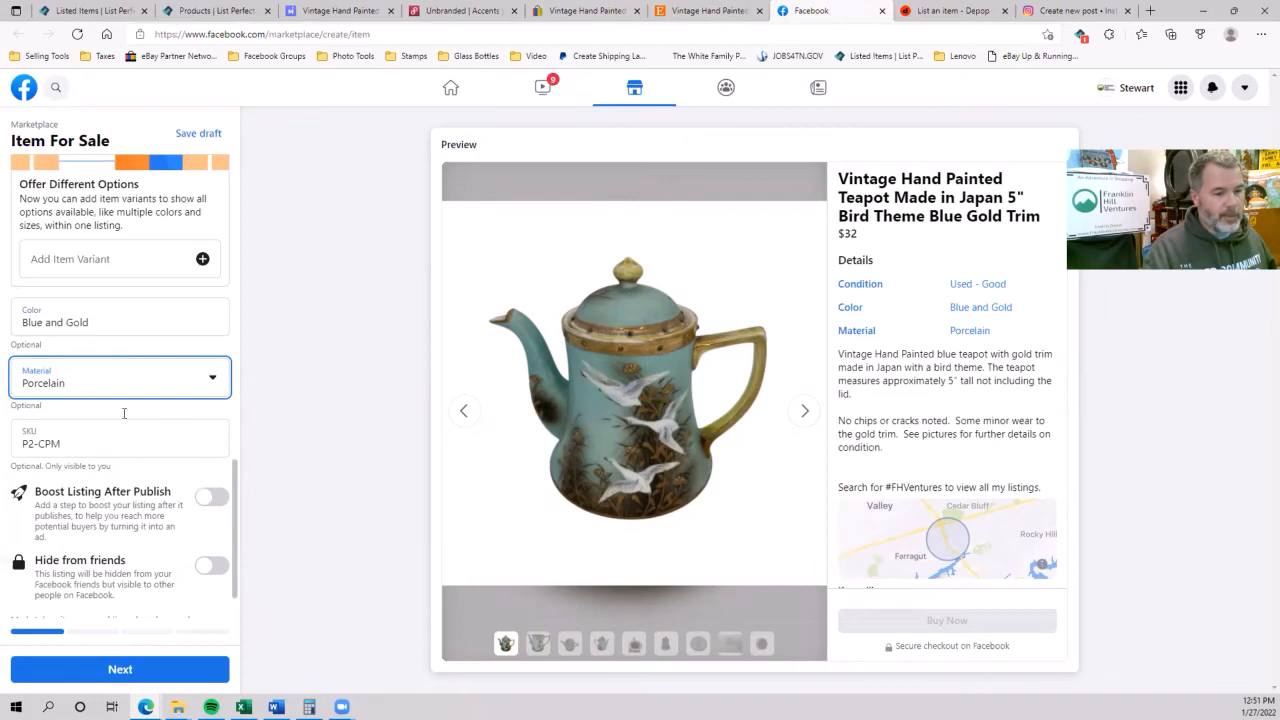
- Accept the 2 lb 3 oz package weight and offer Shipping & local pickup with UPS Ground as the carrier
left_click(120, 668)
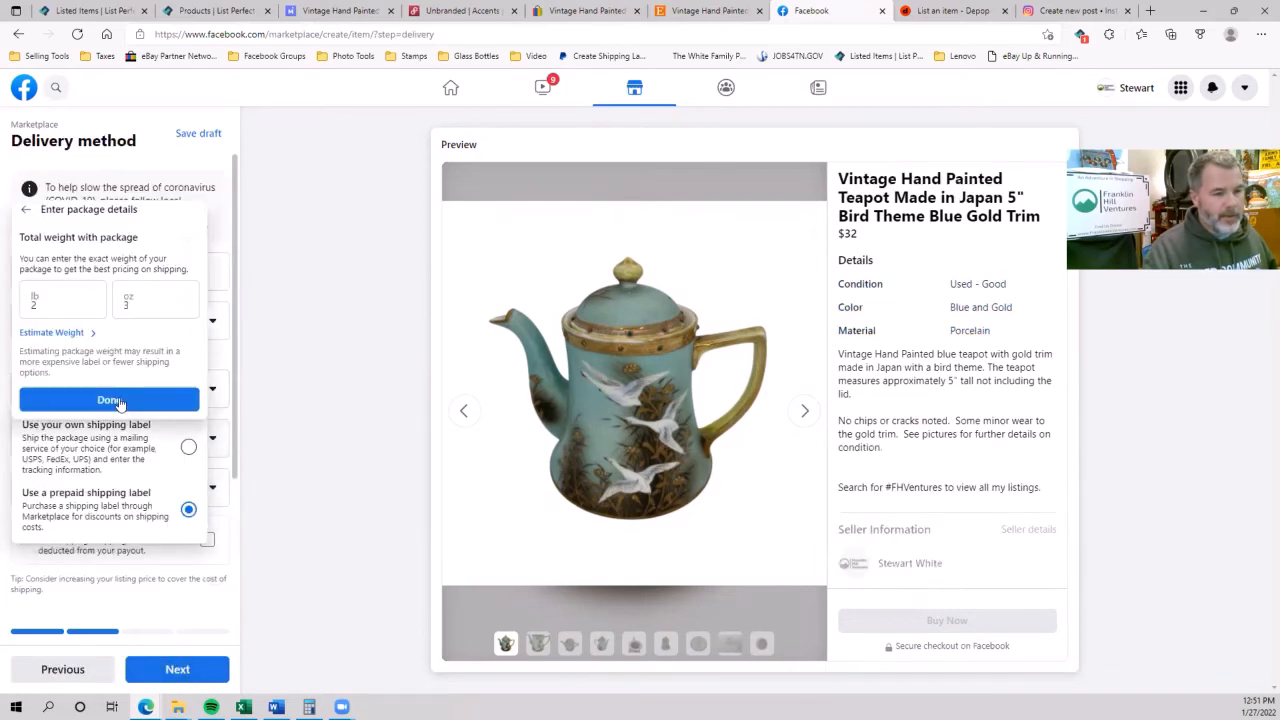
left_click(112, 400)
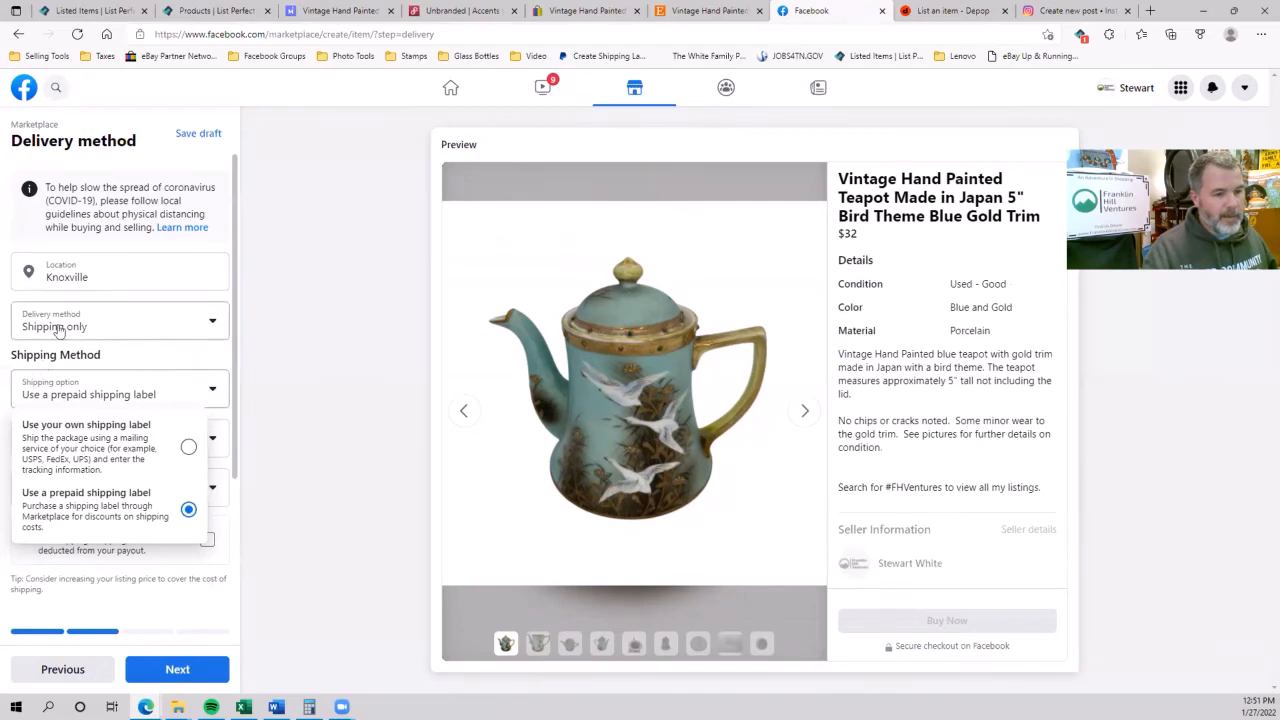
left_click(57, 327)
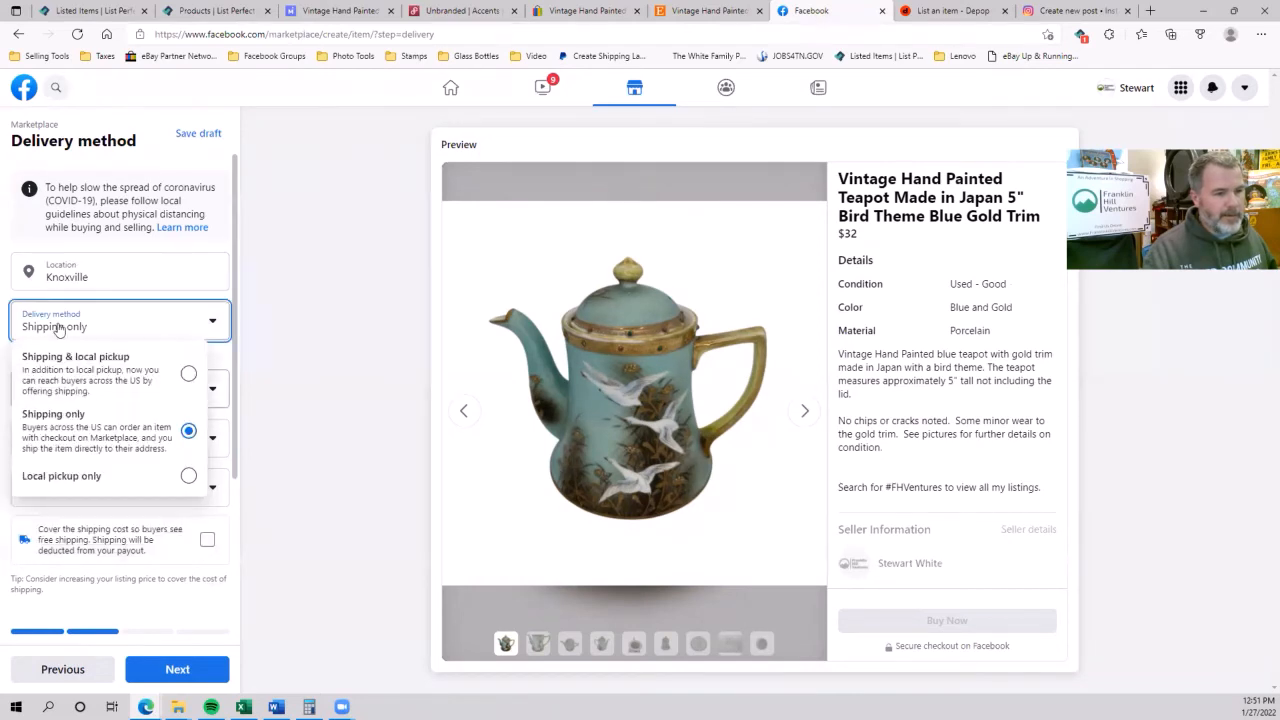
left_click(187, 377)
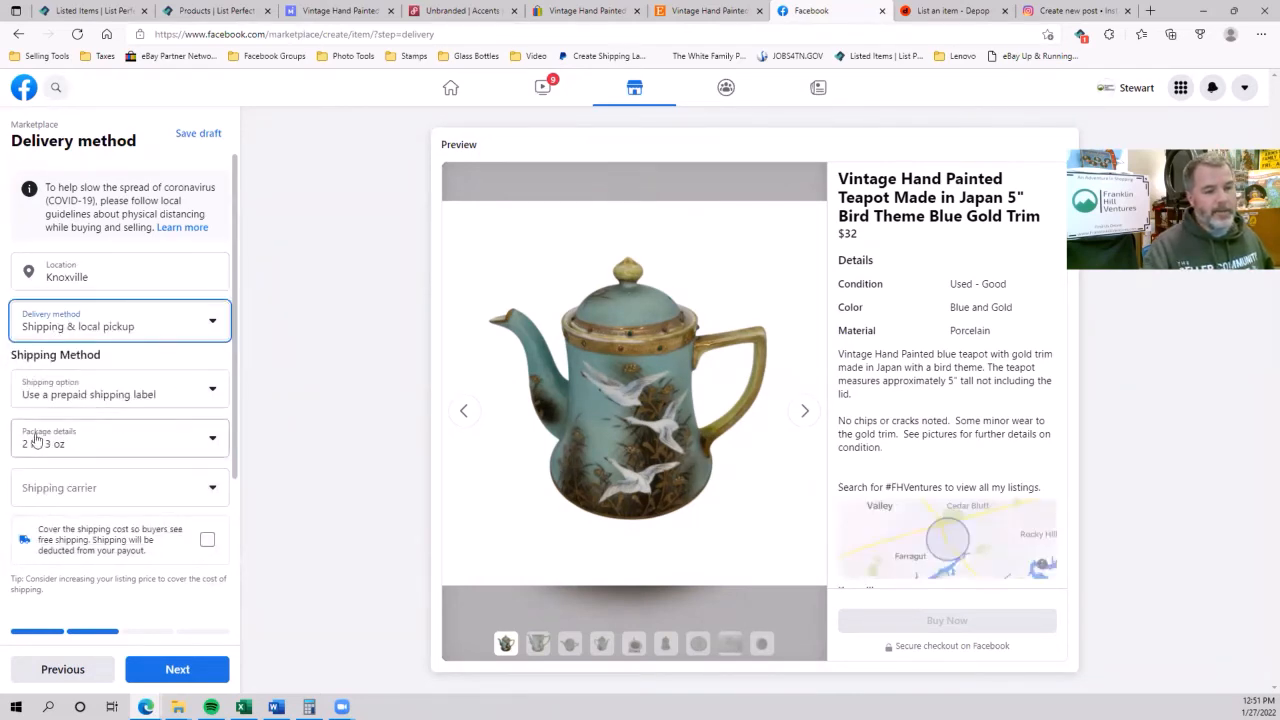
left_click(52, 503)
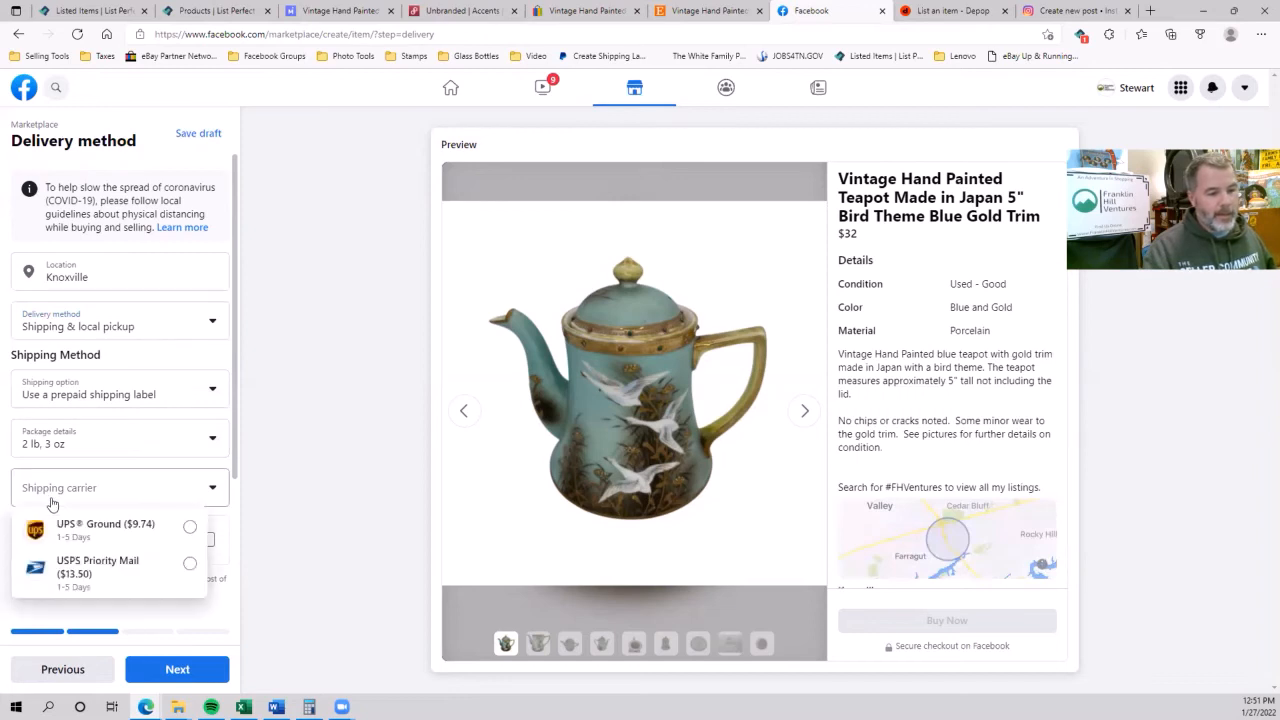
left_click(189, 529)
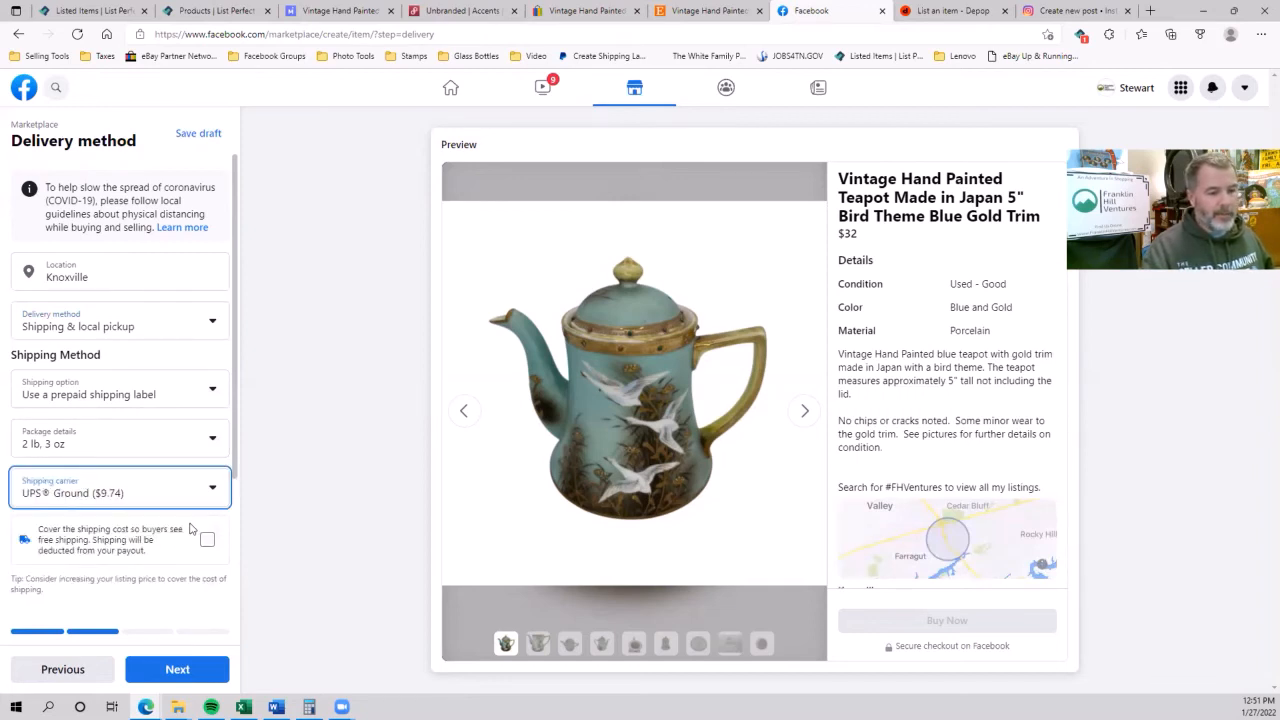
- Let buyers make offers with a $26 minimum price, and publish the teapot to Facebook Marketplace
left_click(155, 676)
left_click(213, 244)
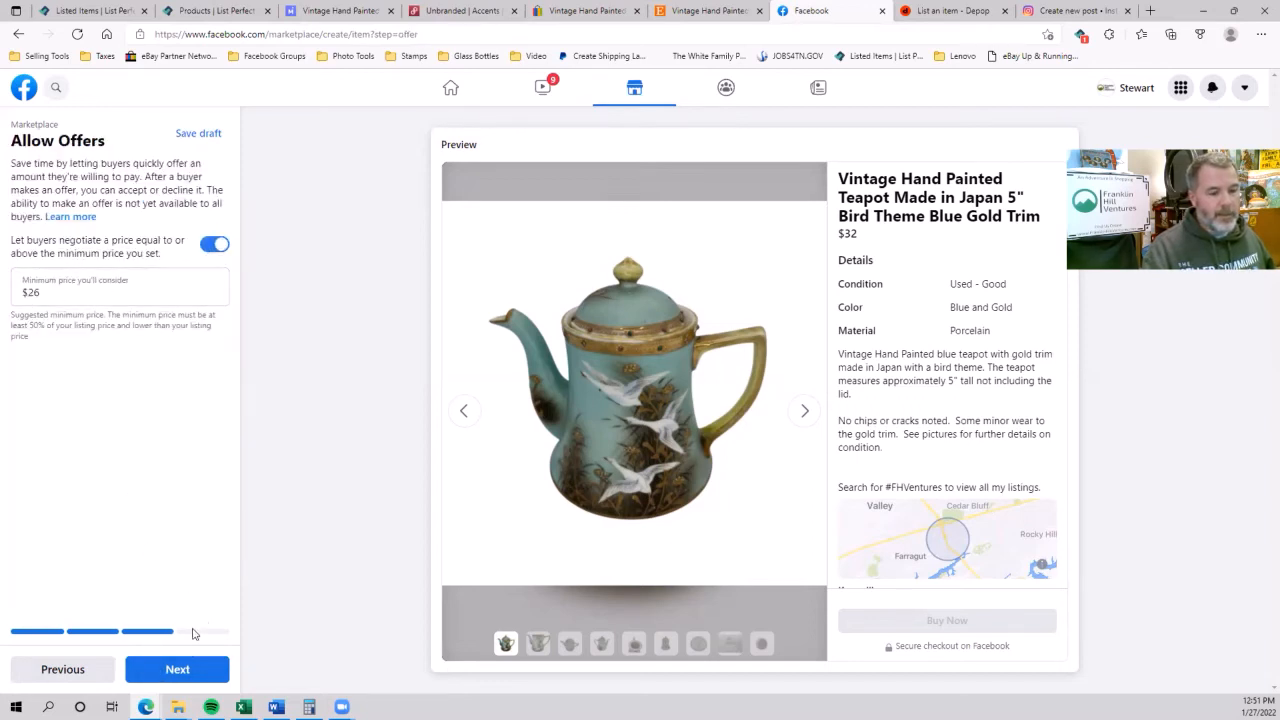
left_click(177, 670)
left_click(180, 672)
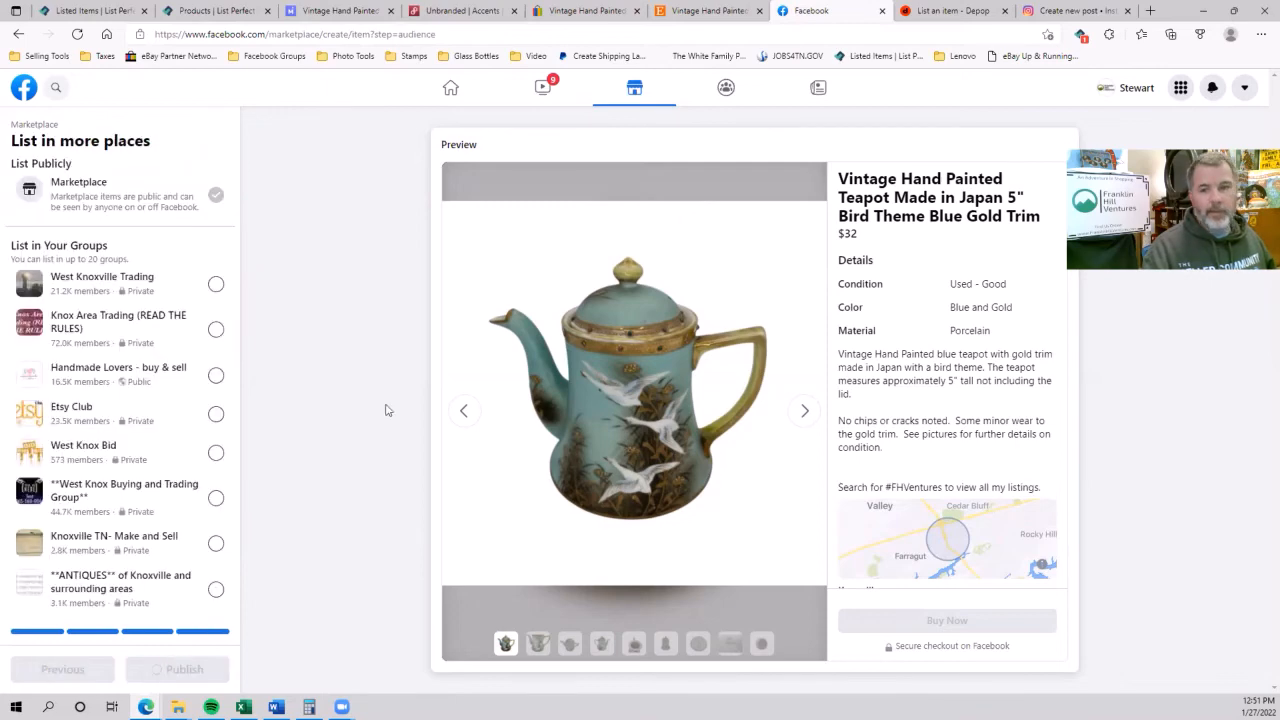
- Switch to the Depop listing form and set the category to Everything else / Home with the Dinnerware subcategory
left_click(952, 11)
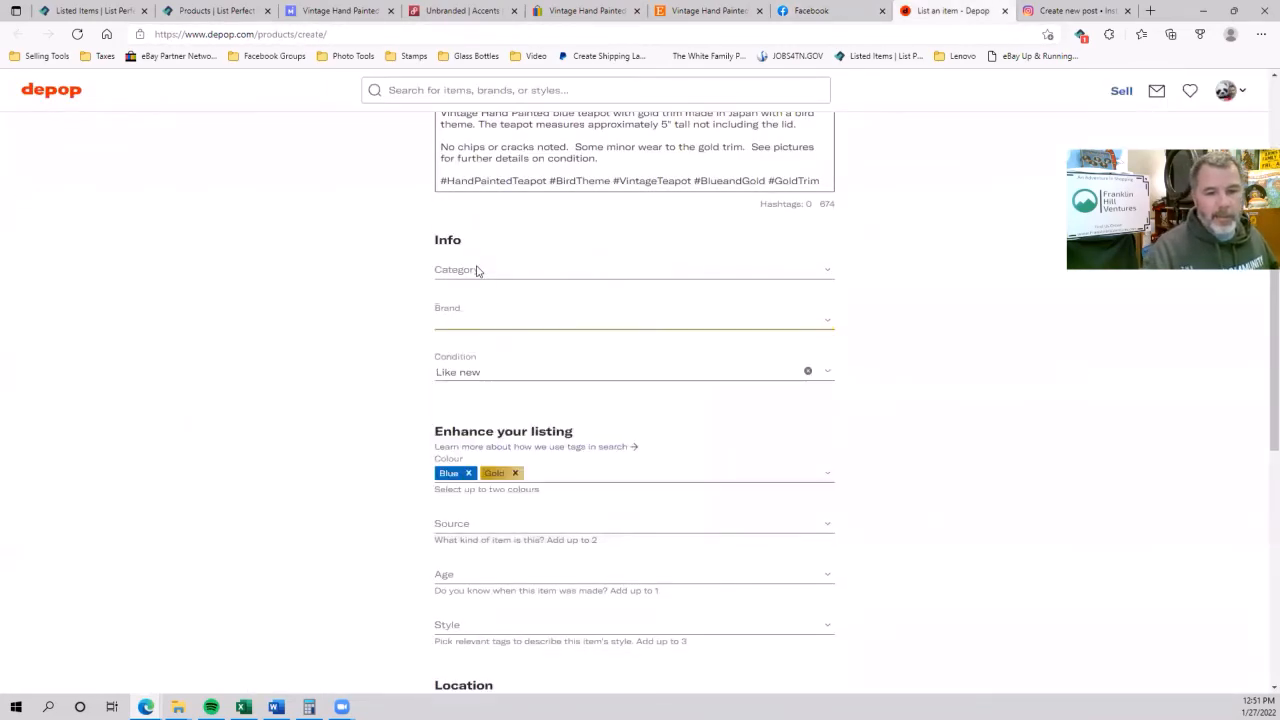
left_click(474, 268)
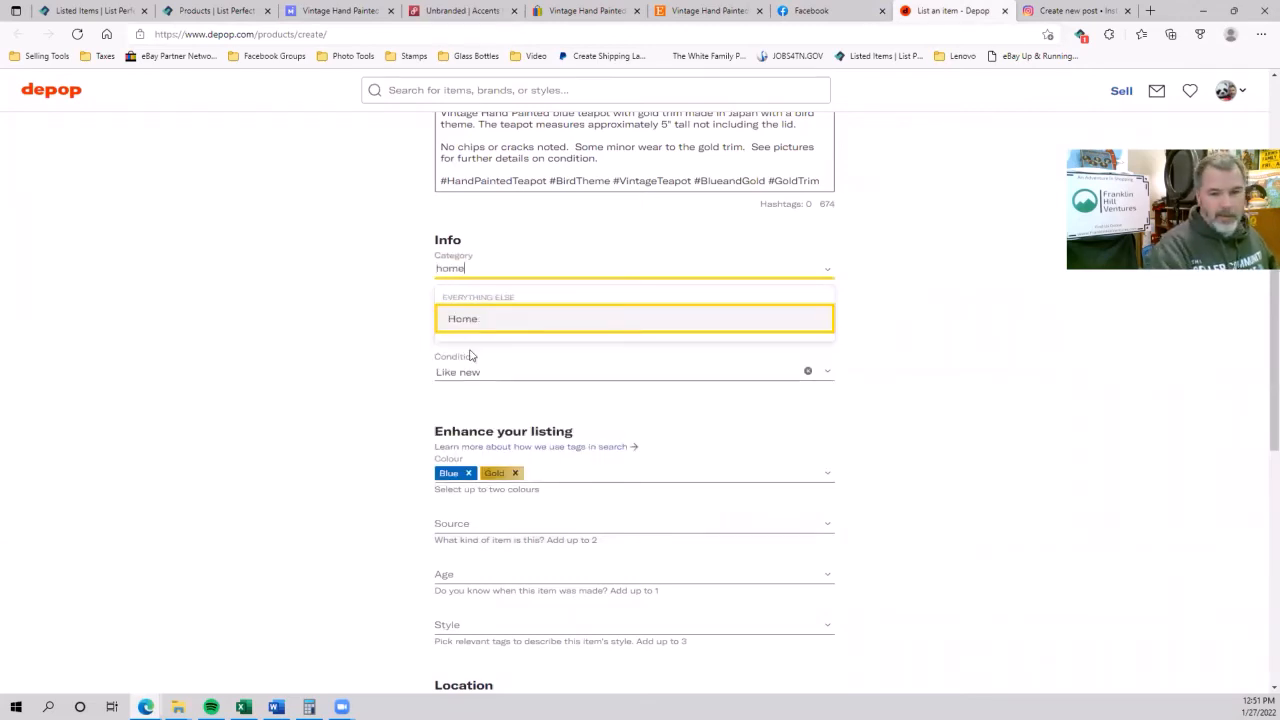
left_click(489, 322)
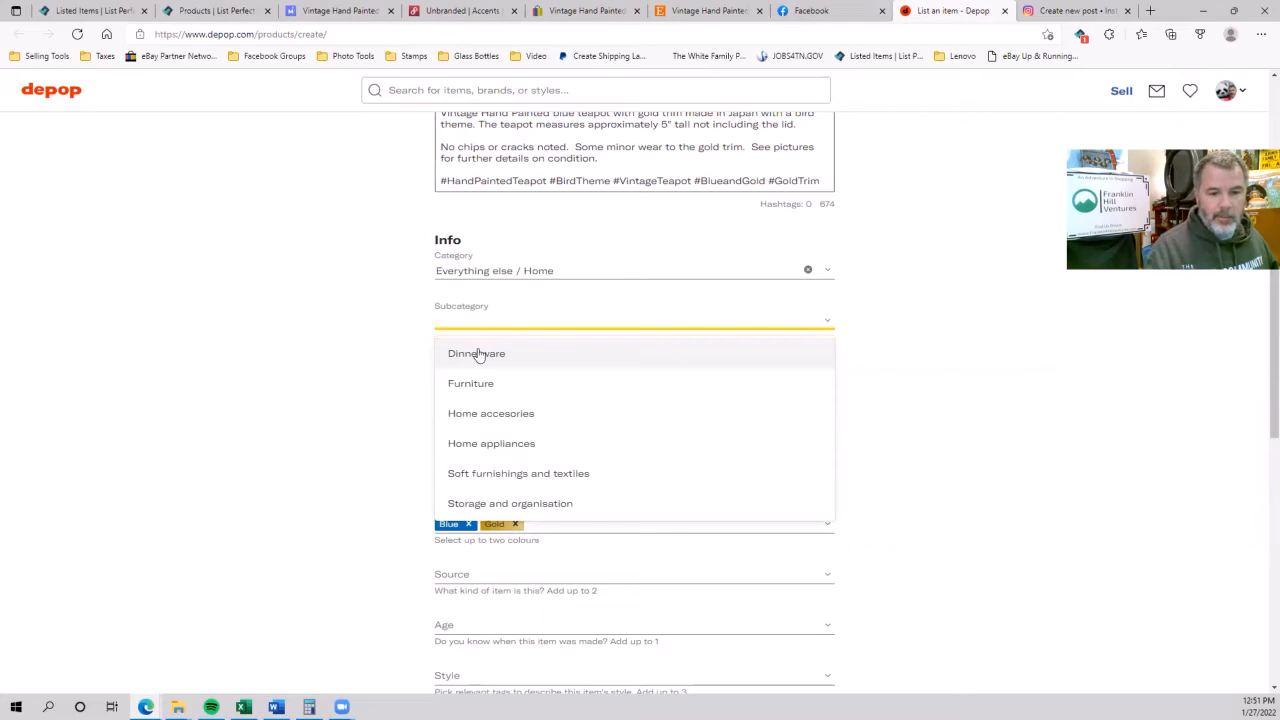
left_click(478, 354)
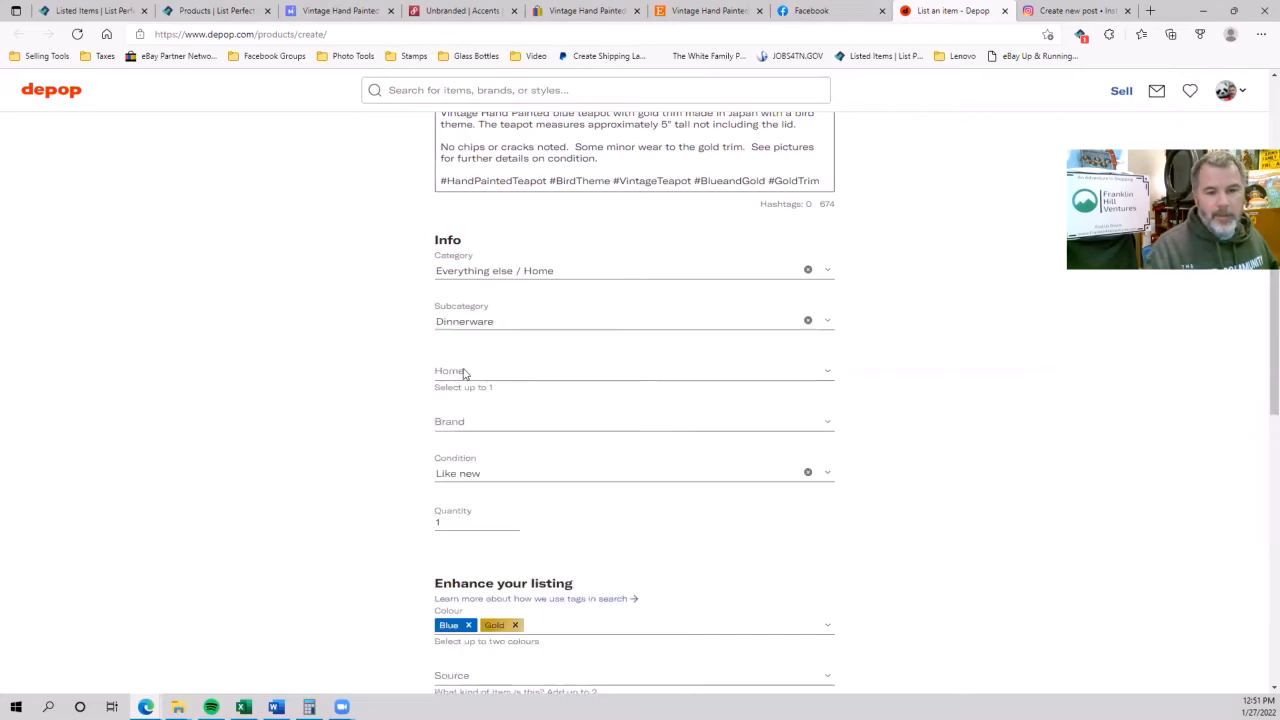
- Set the Depop listing's Home tag to Dining and its brand to Unbranded
left_click(463, 373)
left_click(462, 466)
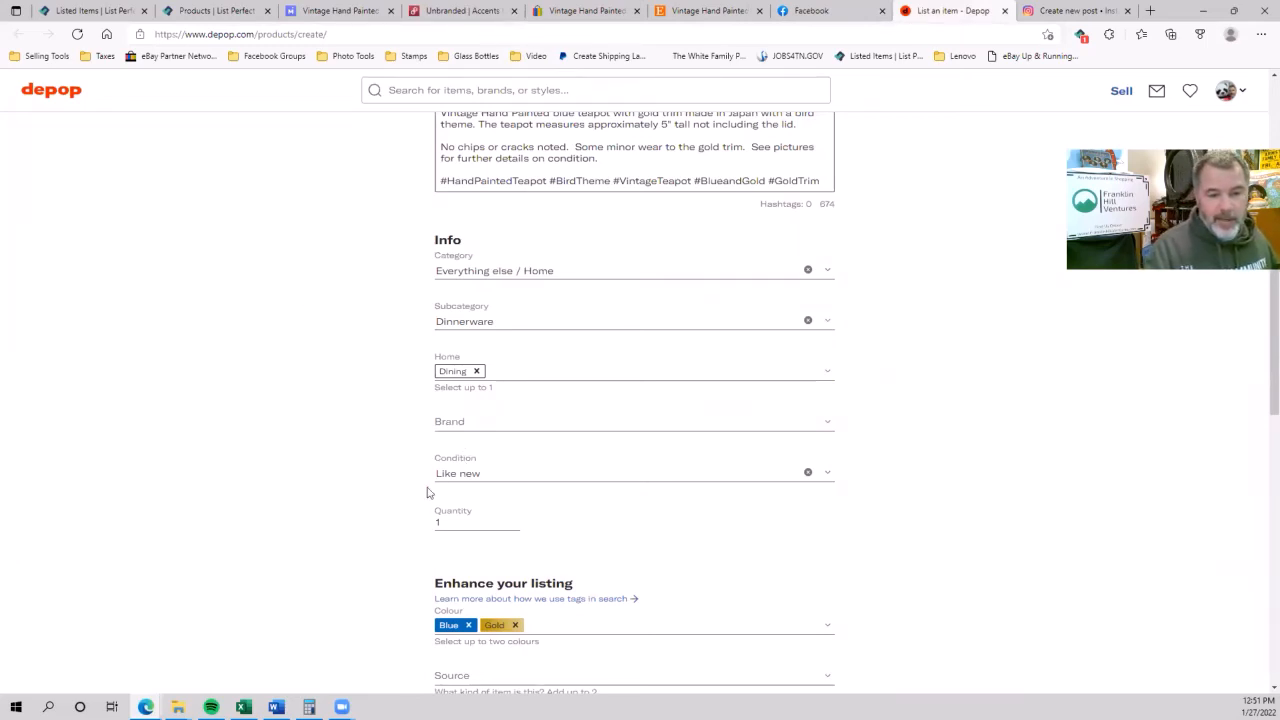
left_click(452, 424)
type("unbr")
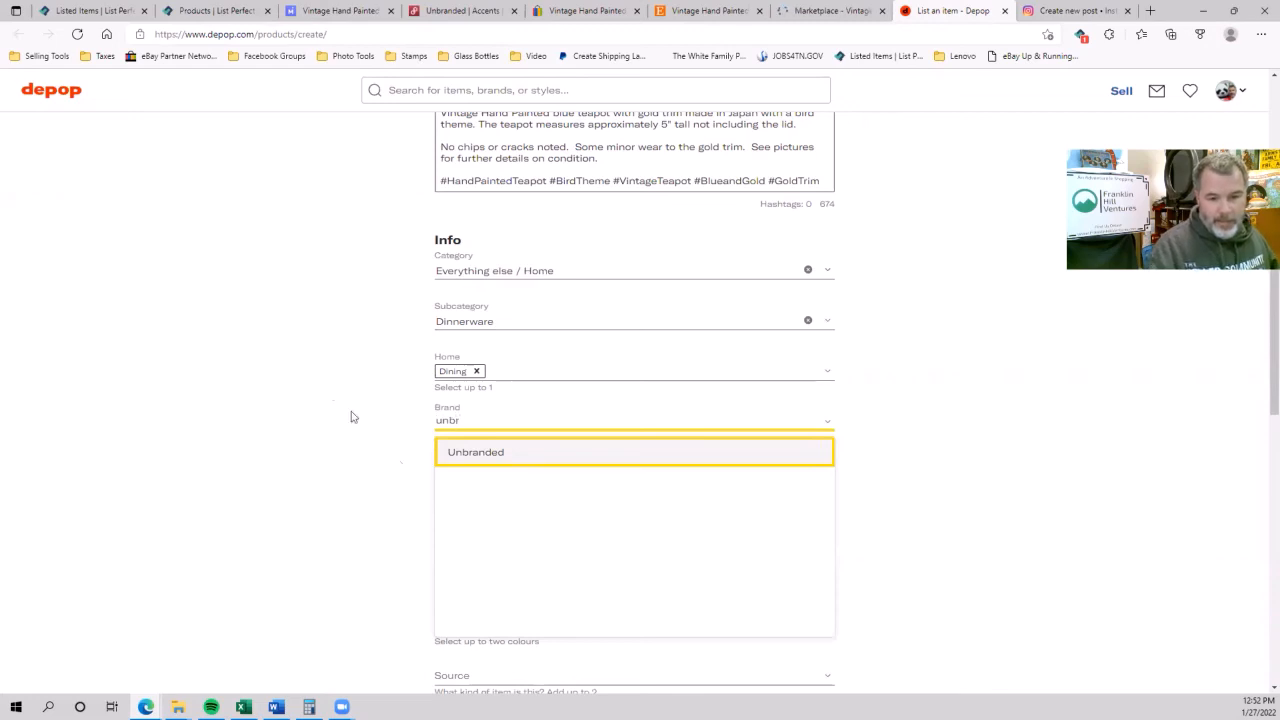
left_click(486, 460)
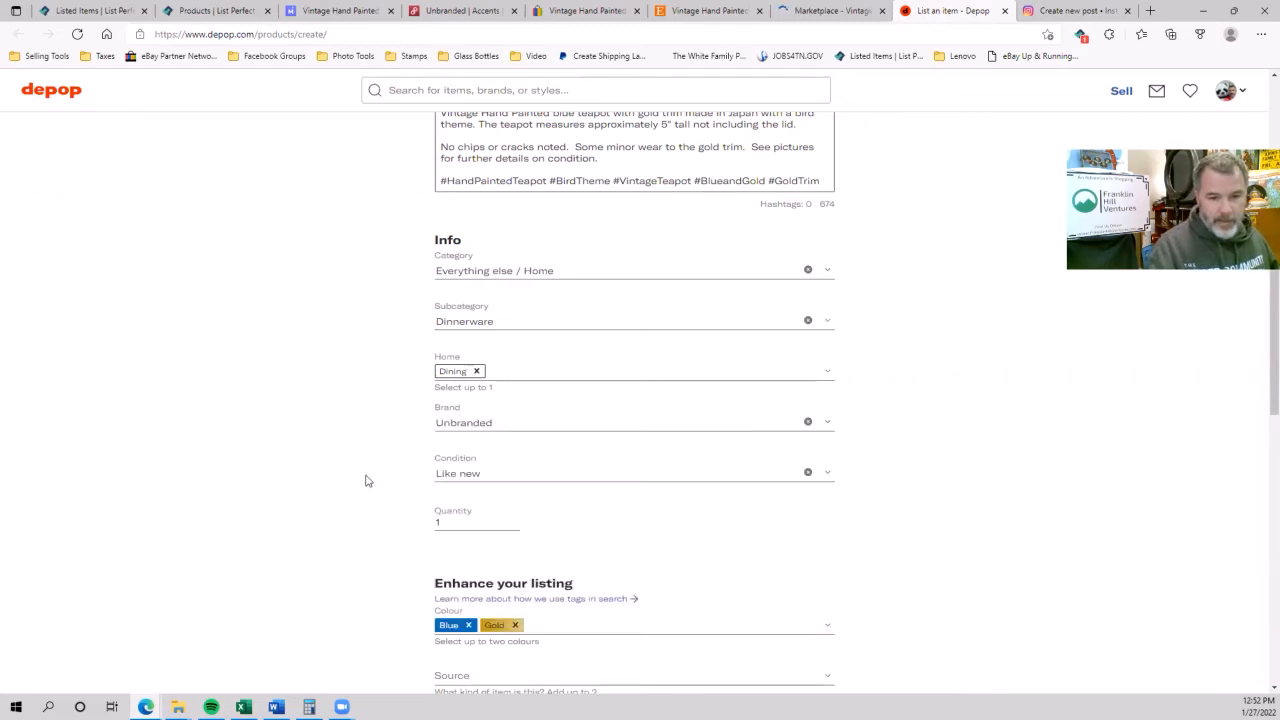
- Set the condition to Used - Good and tag the source as Vintage and Preloved
left_click(476, 478)
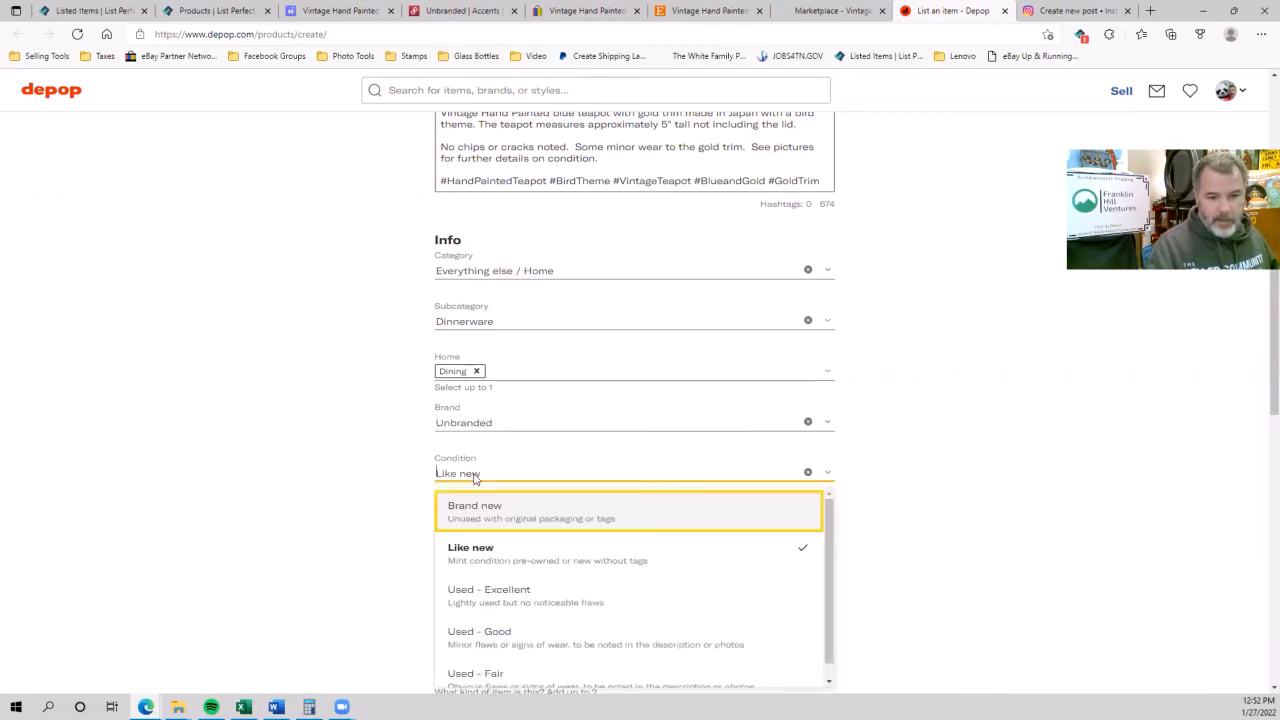
left_click(487, 632)
scroll(400, 520, "down", 3)
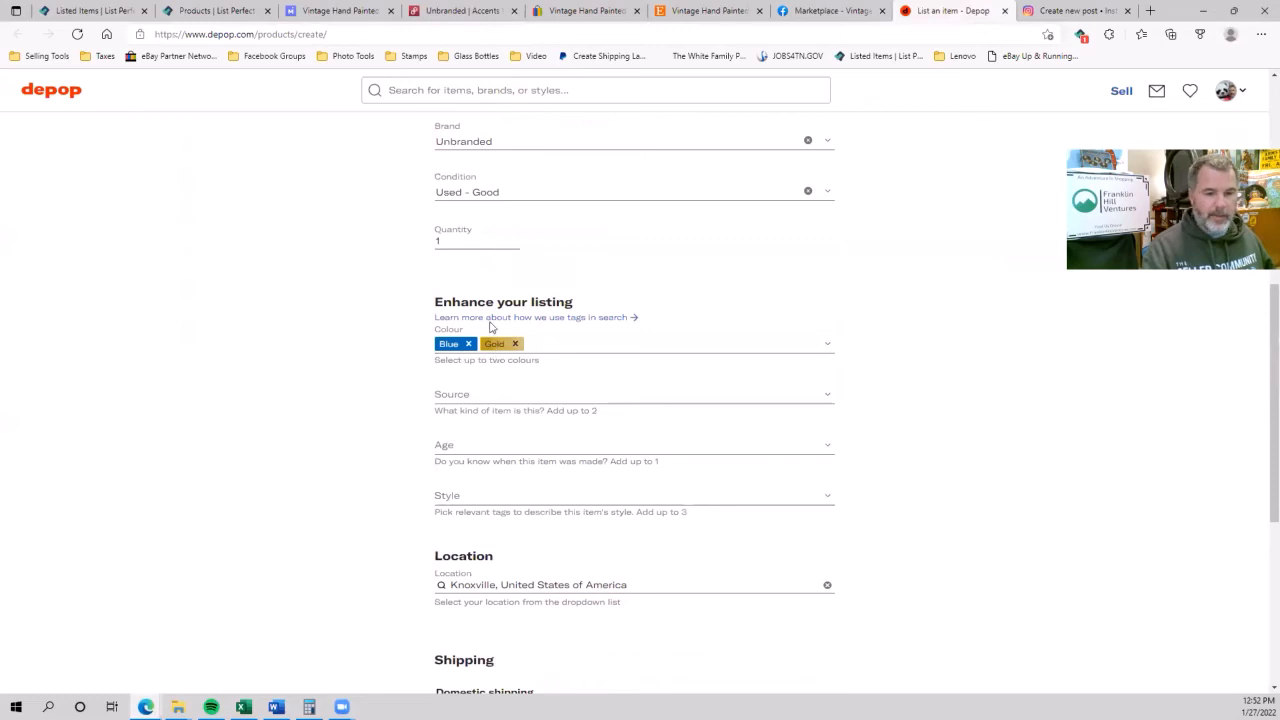
left_click(459, 392)
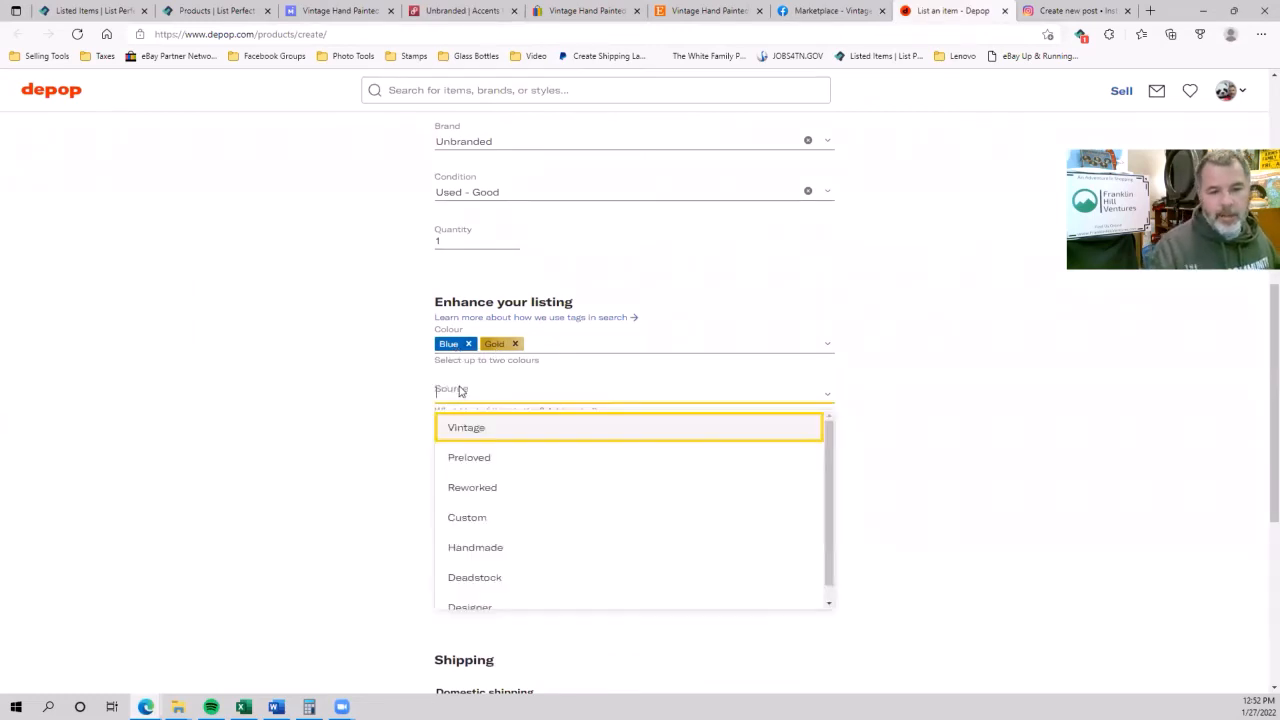
left_click(487, 436)
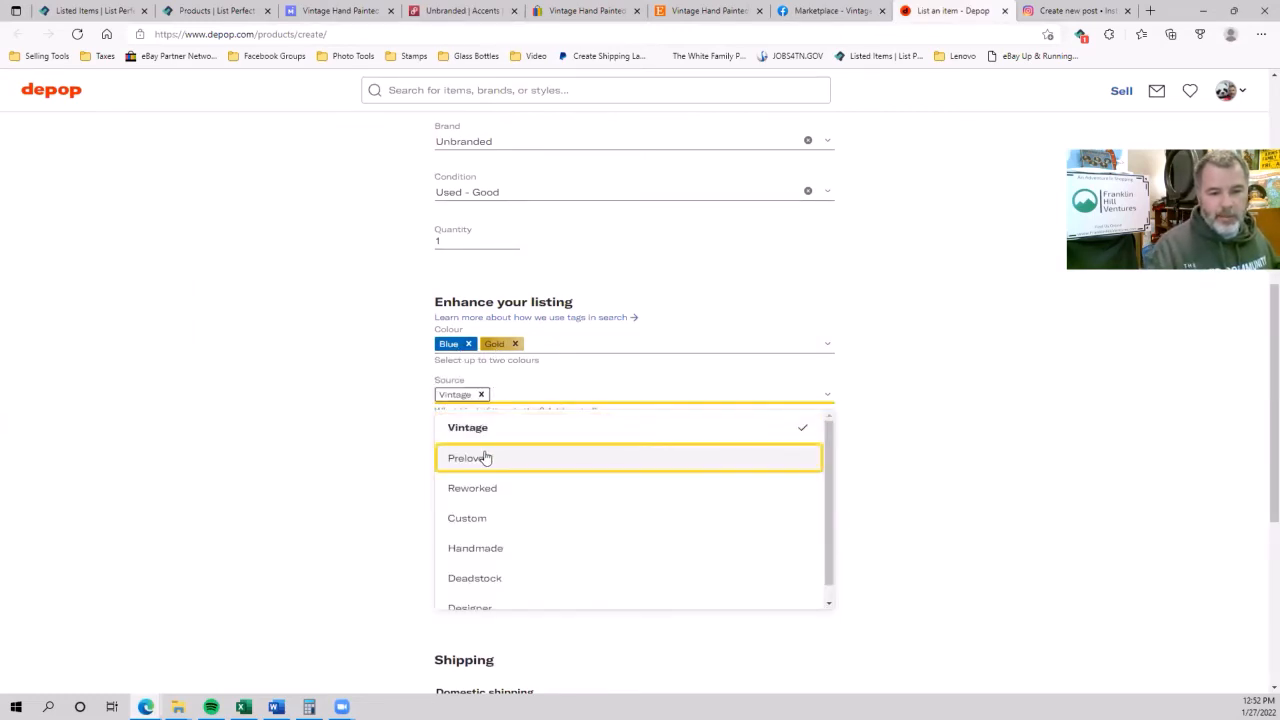
left_click(483, 455)
- Set the item price to US$40 and post the teapot to Depop
scroll(432, 447, "down", 2)
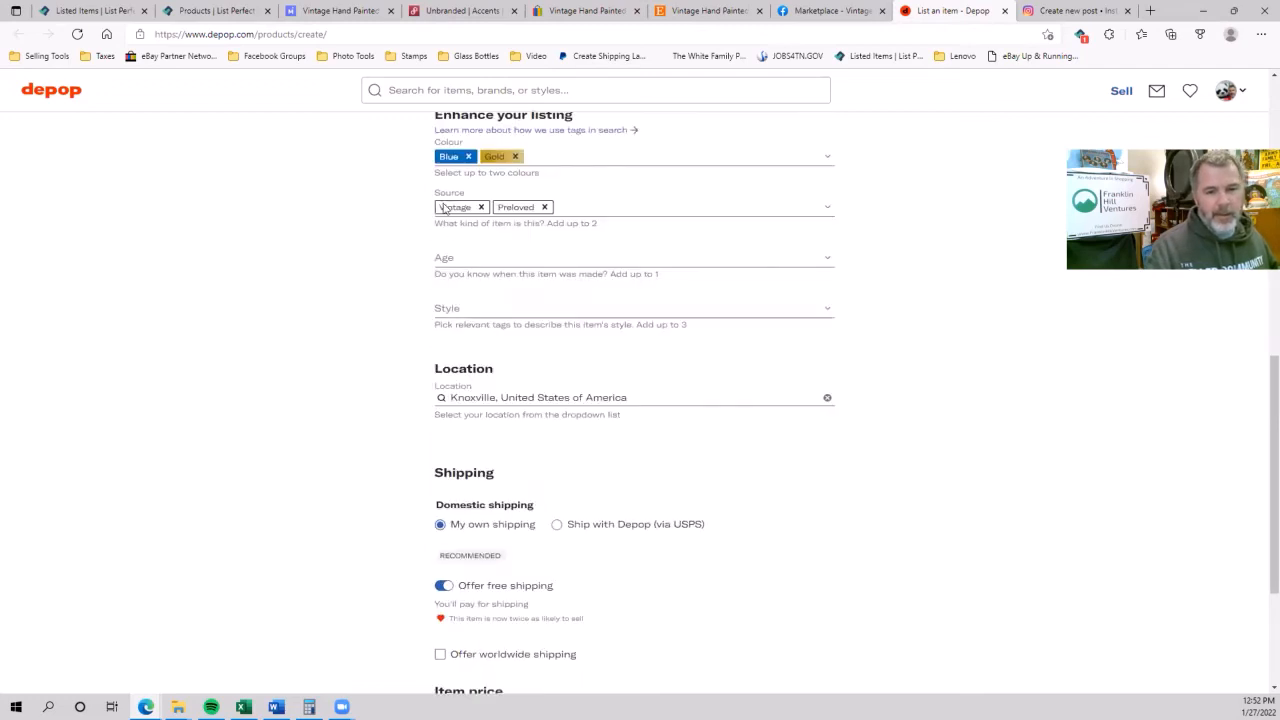
scroll(334, 351, "down", 3)
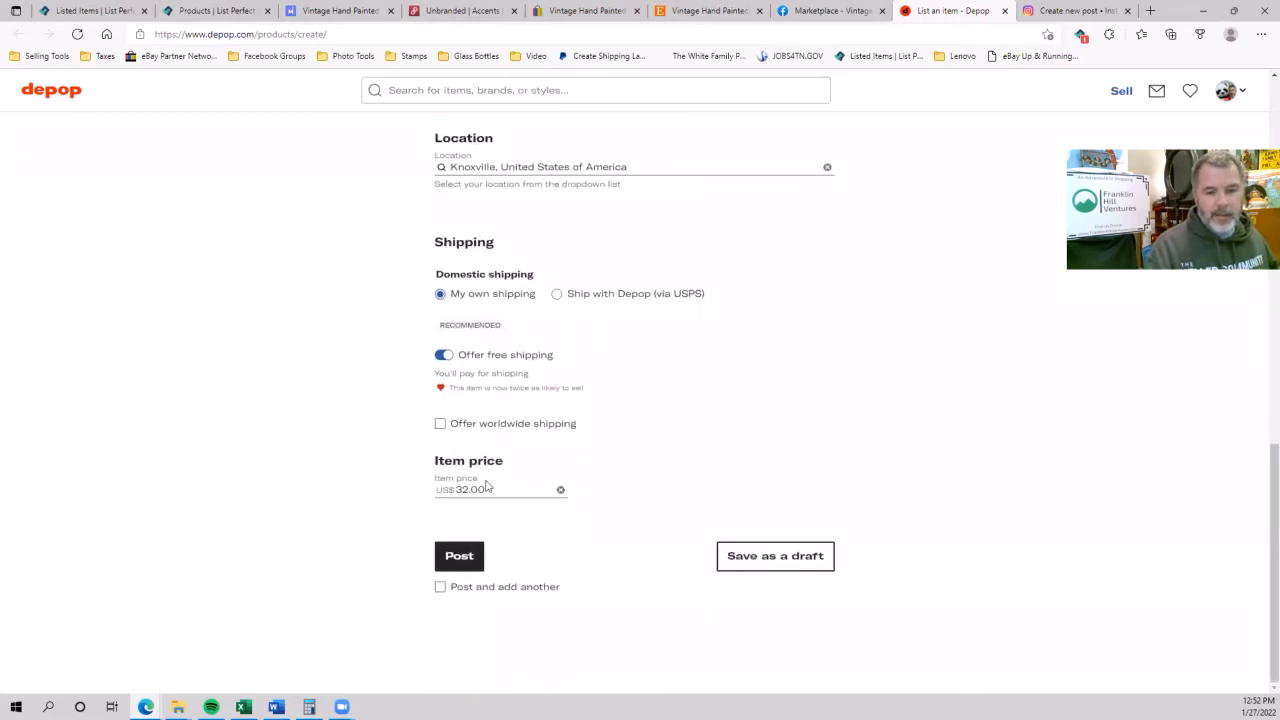
left_click_drag(487, 489, 379, 491)
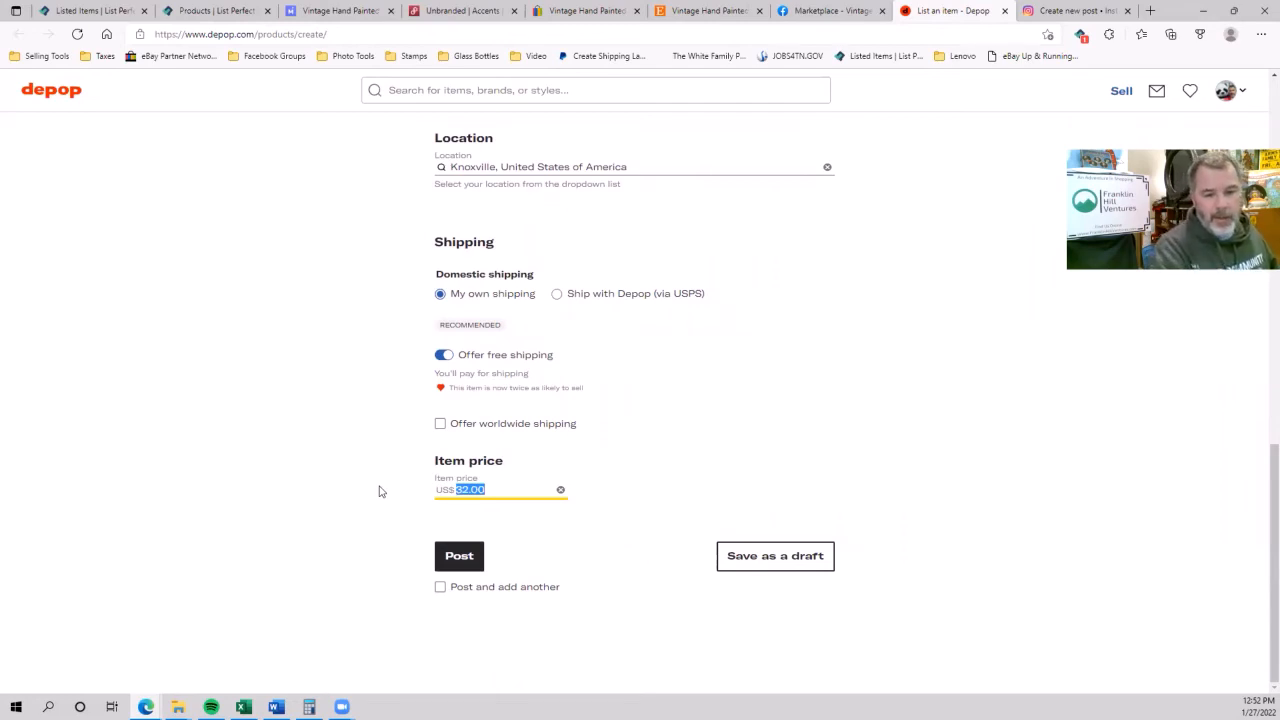
type("40")
key("Tab")
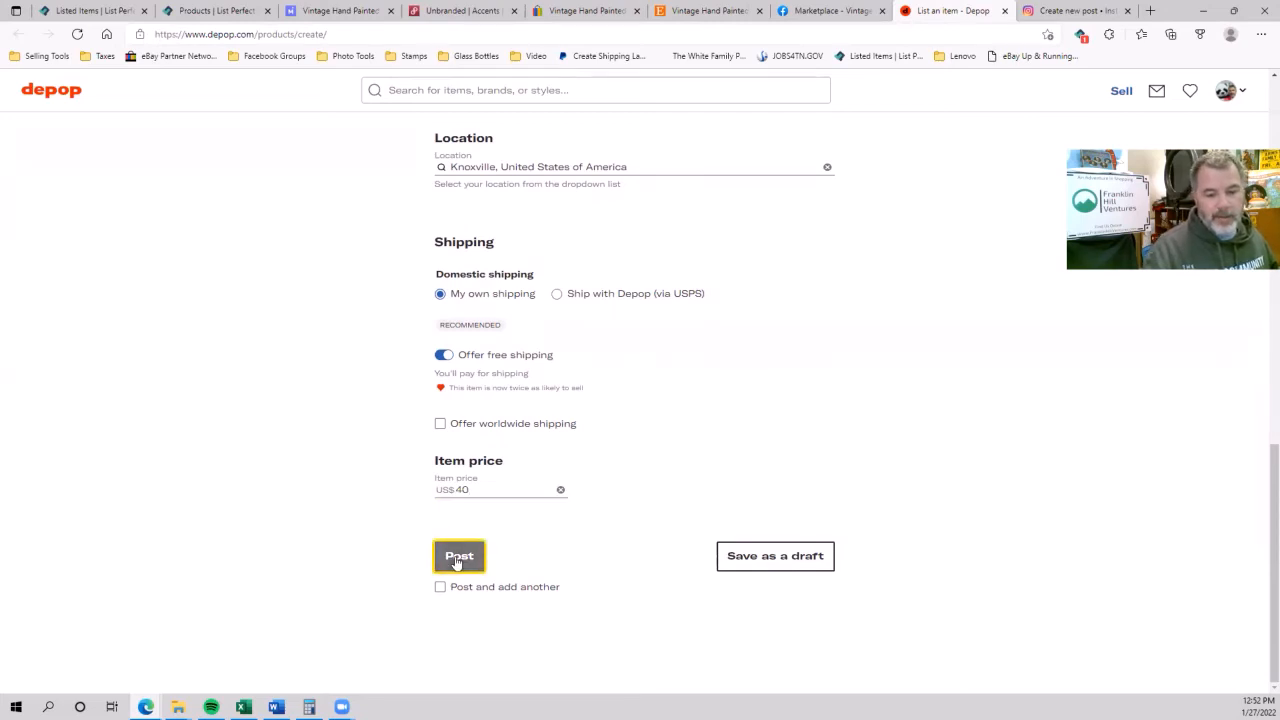
left_click(457, 558)
- Switch to the Instagram post draft and add "+ Shipping" after the $32.00 price in the caption
left_click(1075, 11)
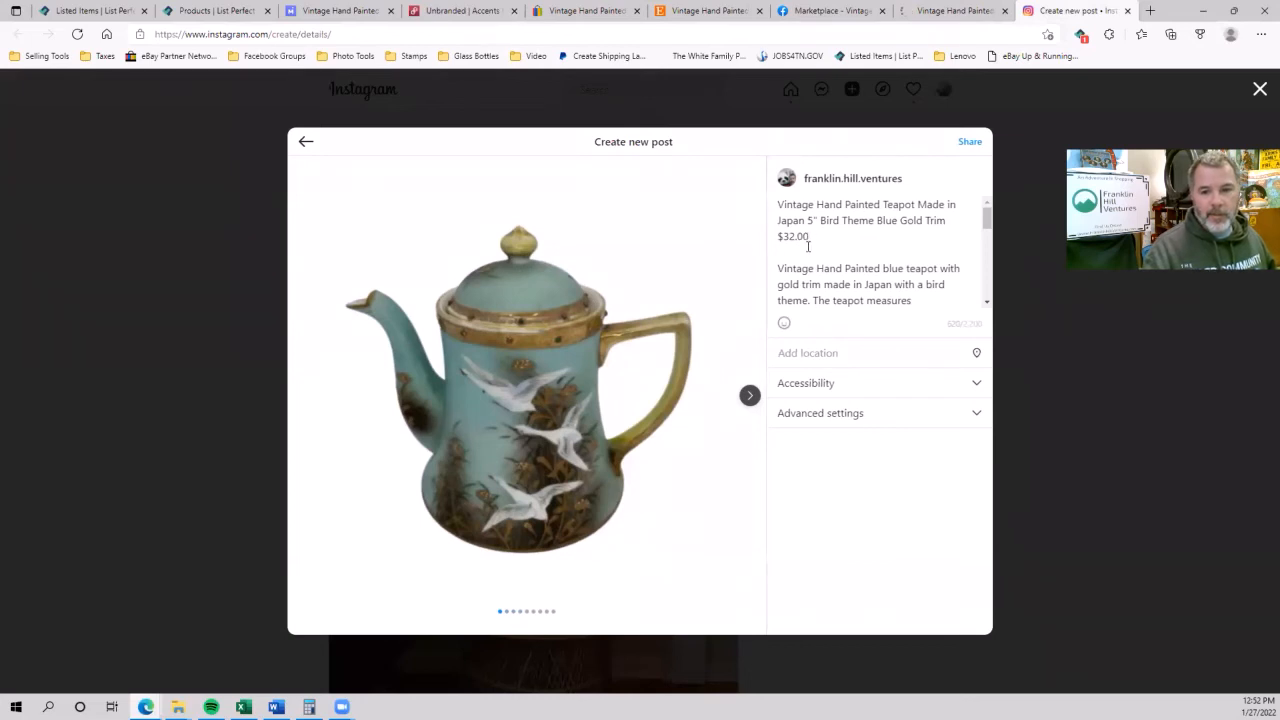
type("w")
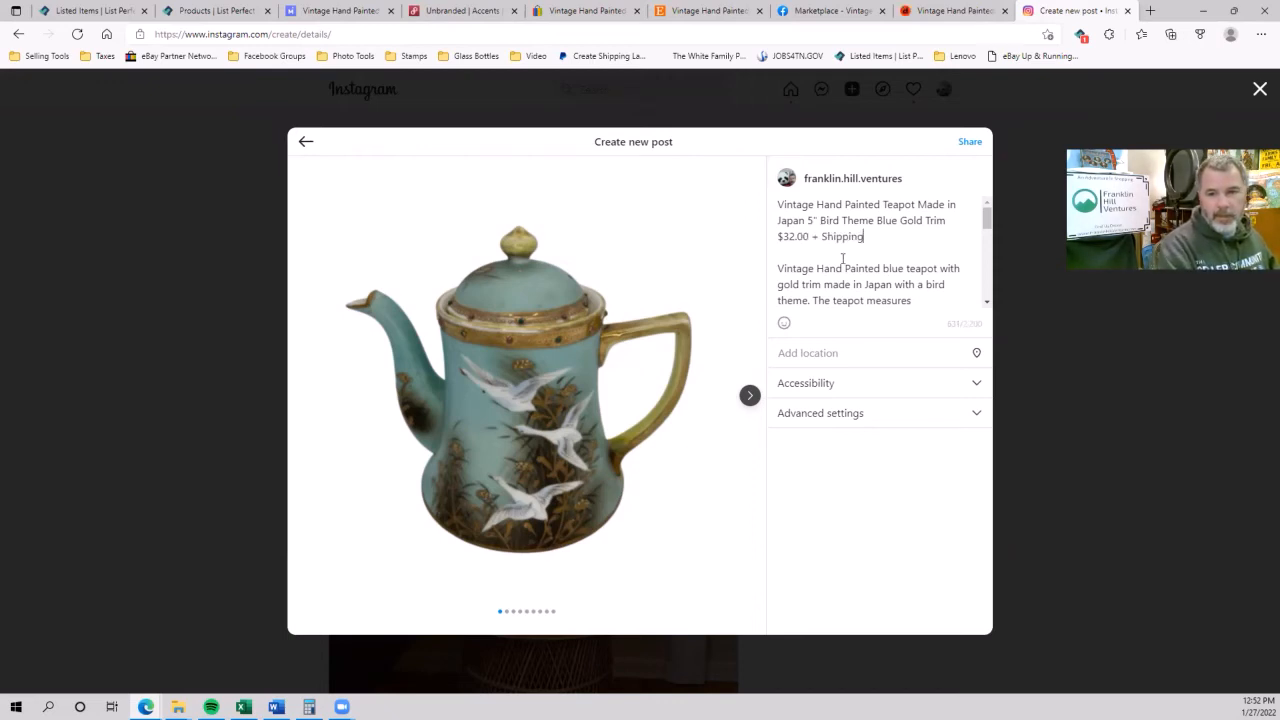
- Remove the extra blank lines before and after the condition paragraph in the Instagram caption
scroll(771, 262, "down", 3)
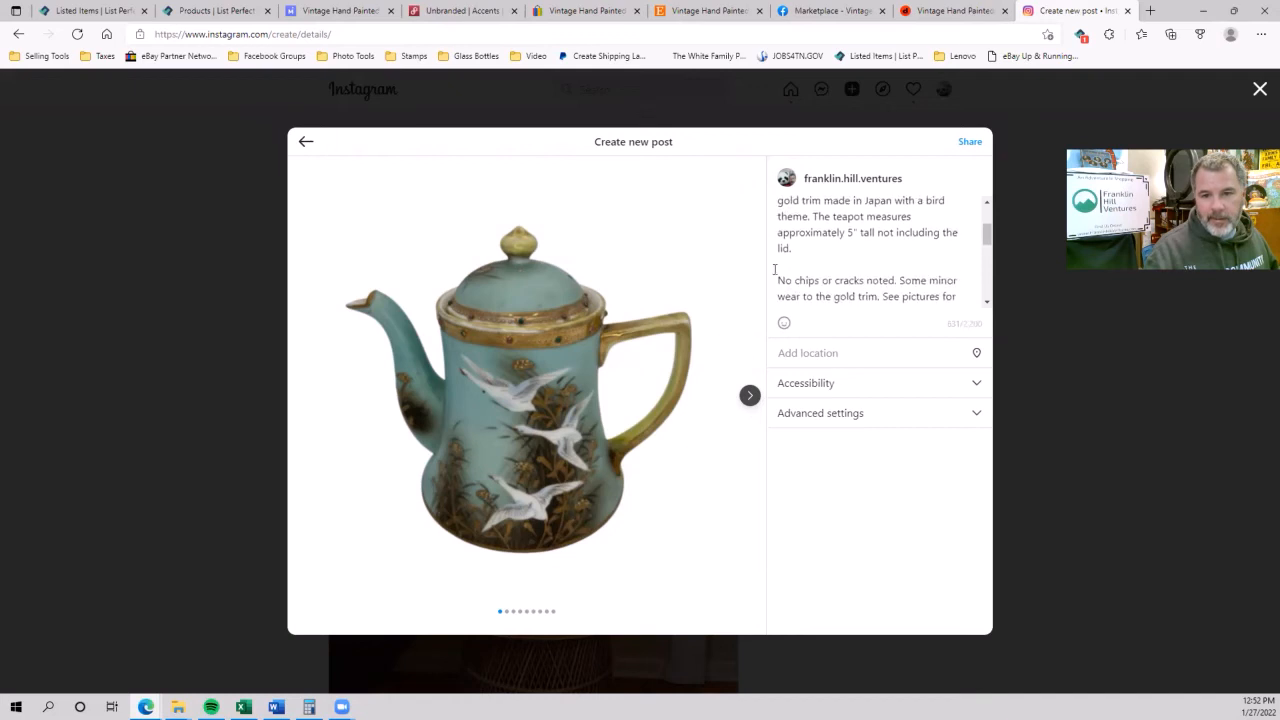
left_click(789, 272)
key("BackSpace")
scroll(789, 262, "down", 2)
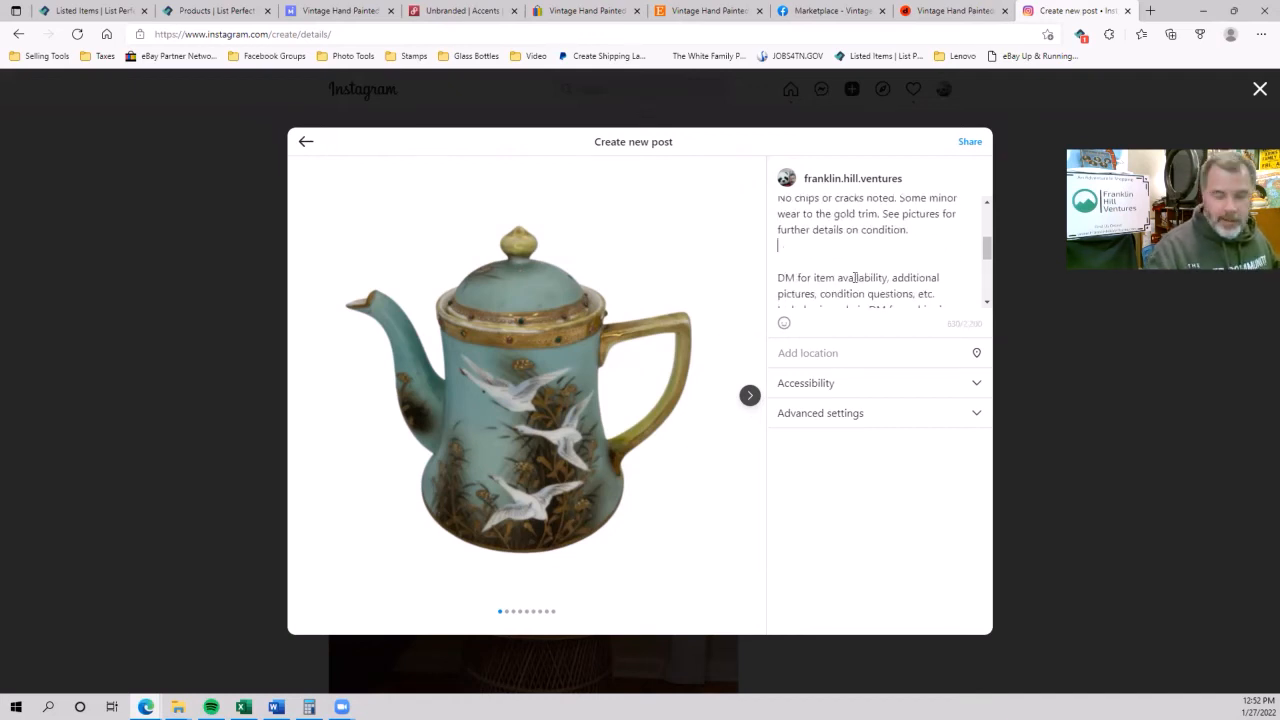
key("BackSpace")
- Check the rest of the caption down to the hashtags and share the teapot post on Instagram
key("Down")
key("Down")
key("Down")
key("Down")
key("Down")
key("Down")
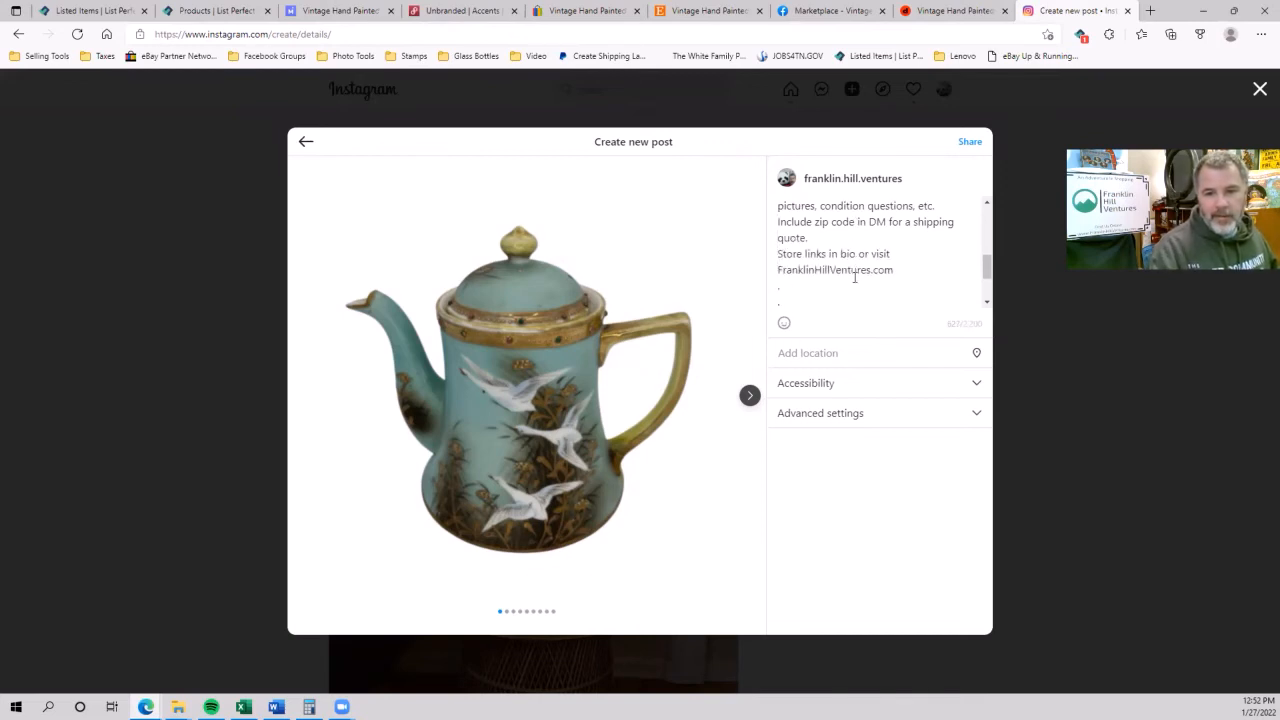
scroll(843, 263, "down", 3)
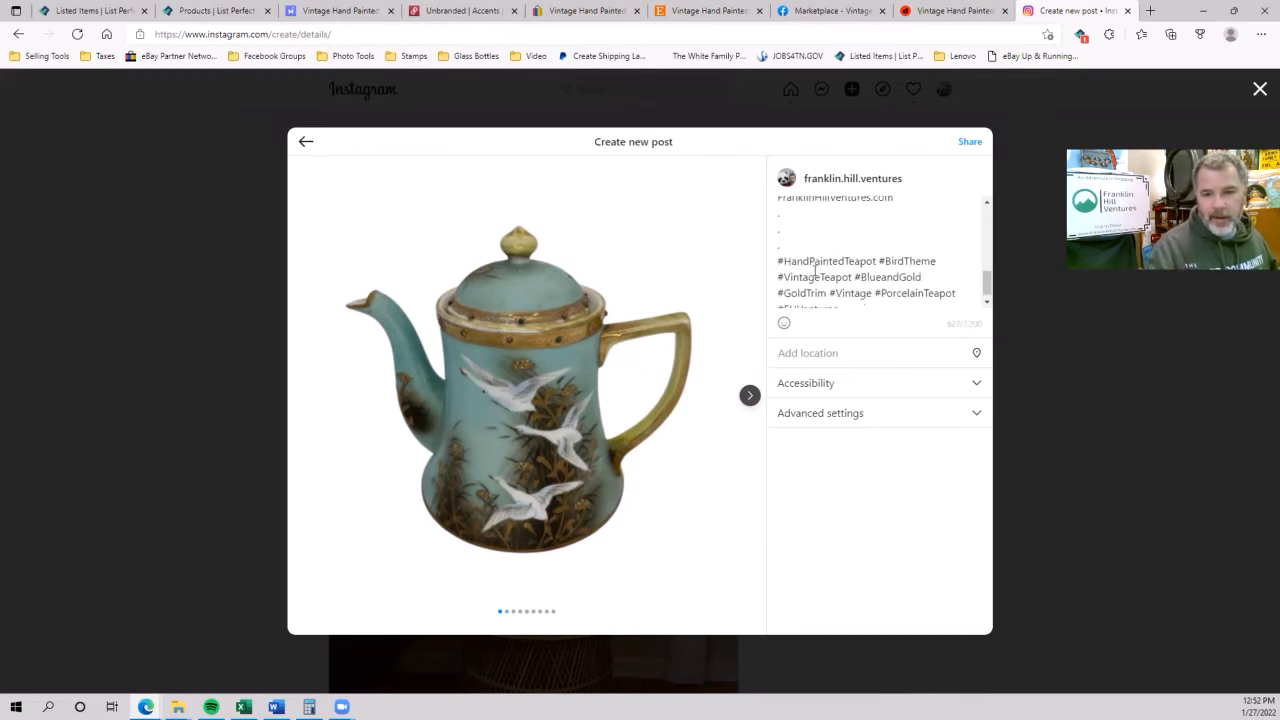
scroll(819, 284, "up", 10)
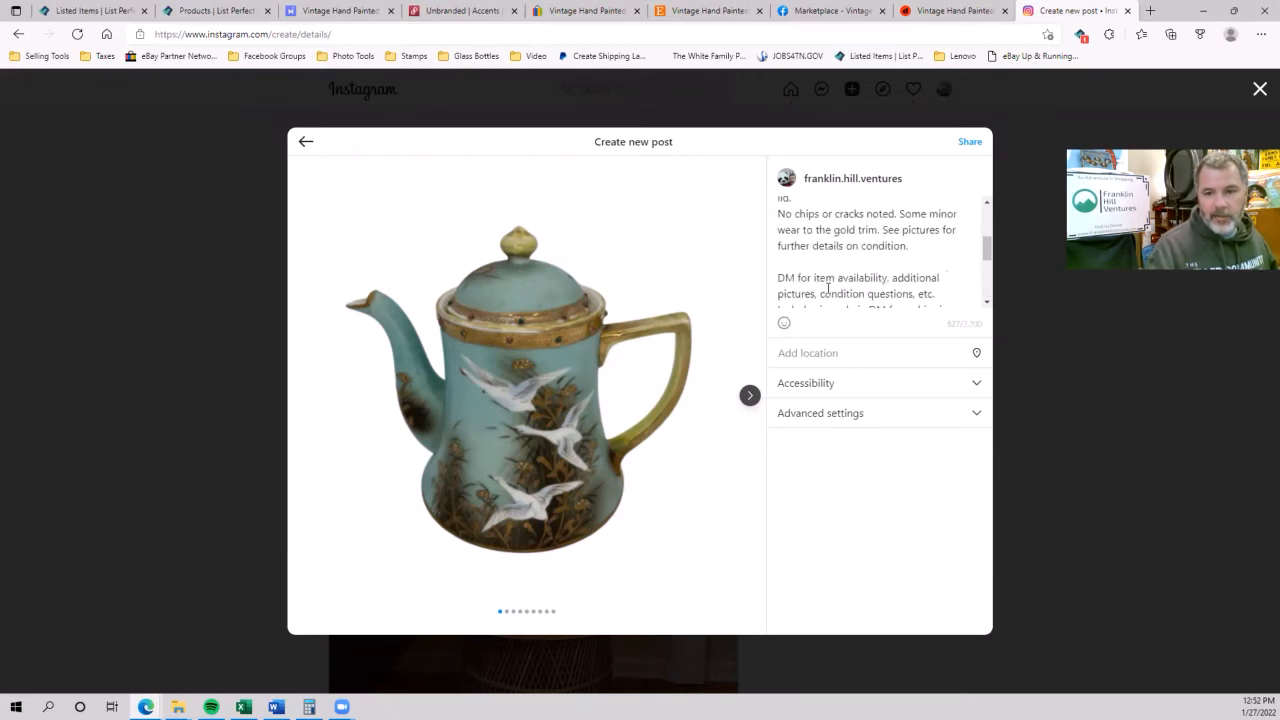
left_click(970, 142)
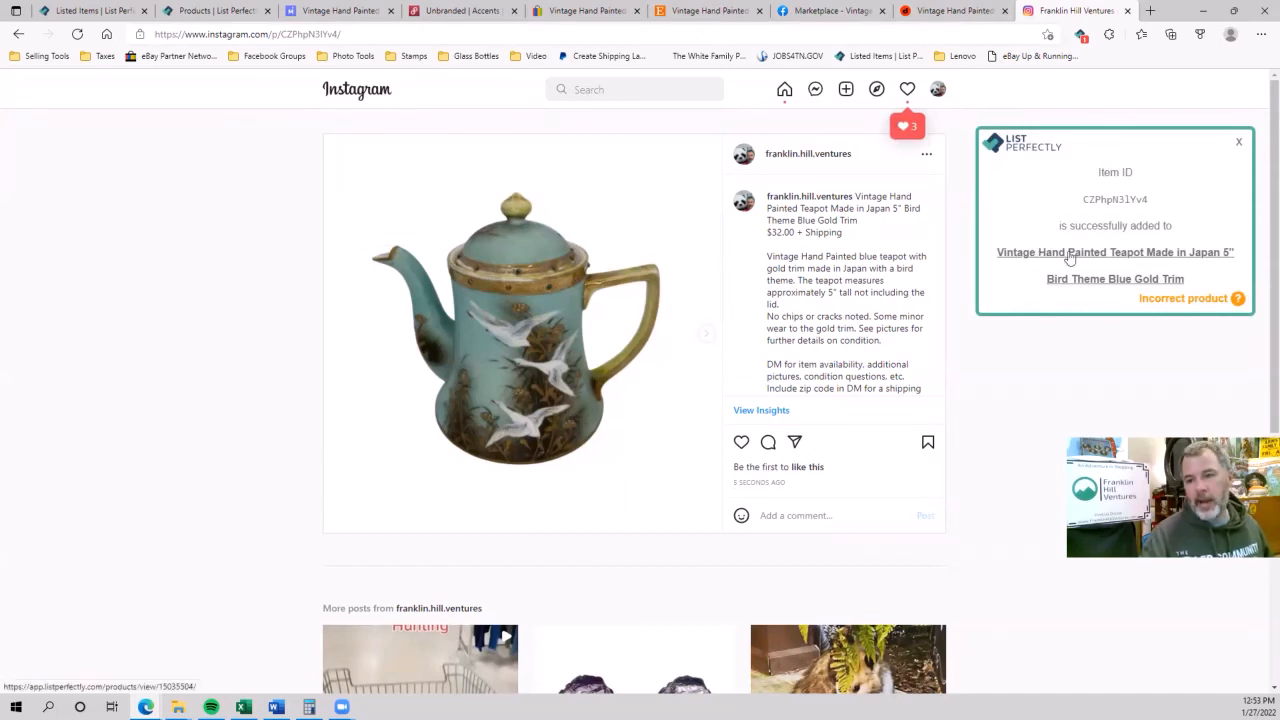
- Close the finished Instagram, Depop and Facebook Marketplace pages to return to the Etsy listing form
mouse_move(1155, 303)
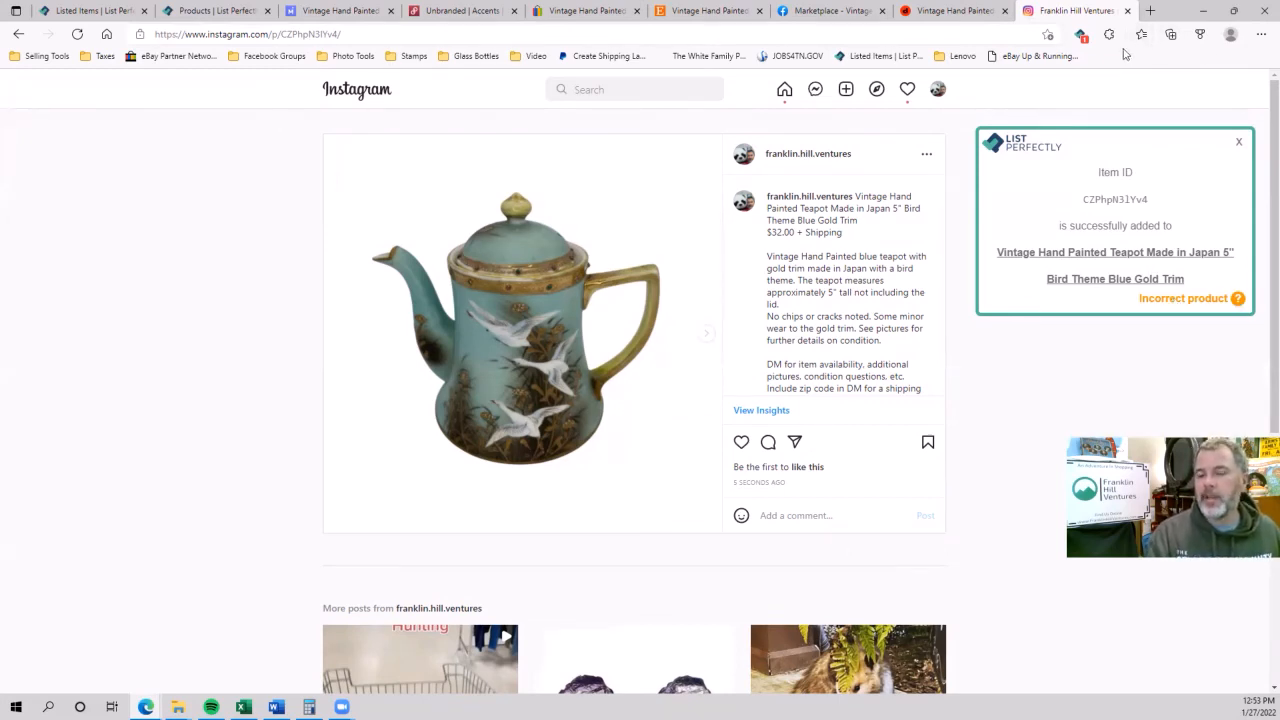
left_click(1127, 10)
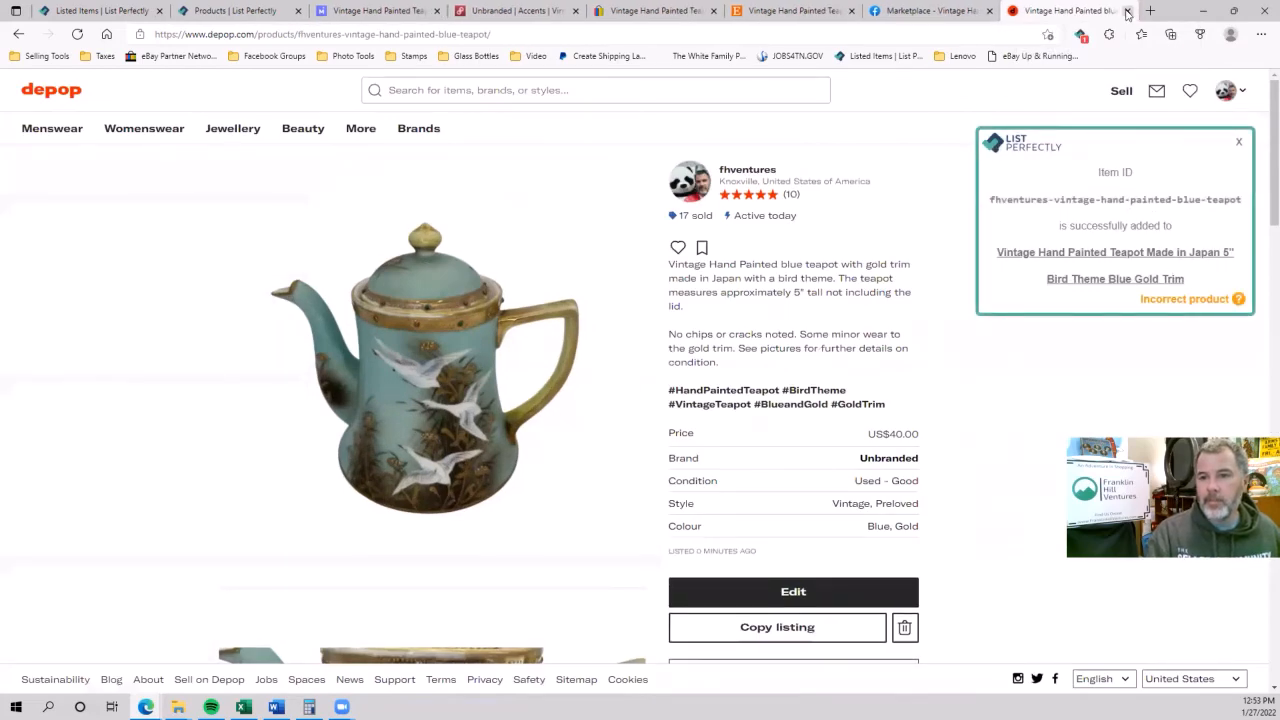
left_click(1127, 10)
left_click(1132, 10)
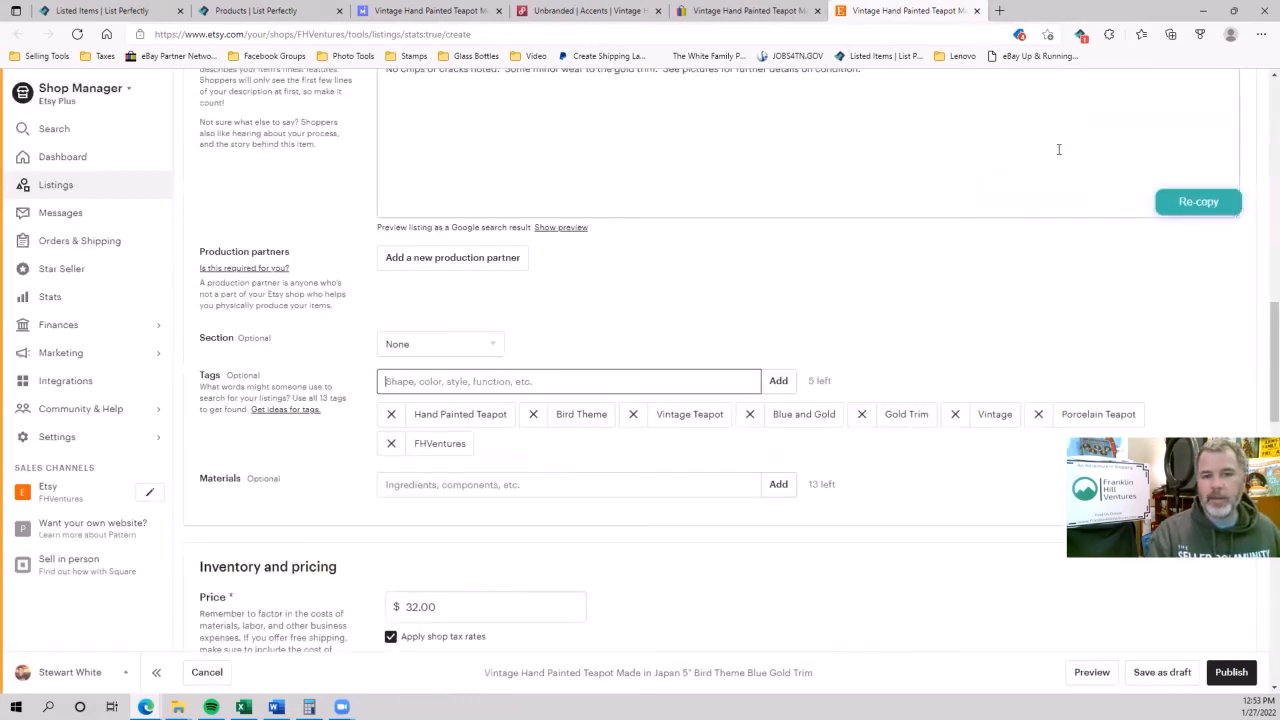
- Review the teapot photos on the Etsy listing form
scroll(595, 303, "up", 5)
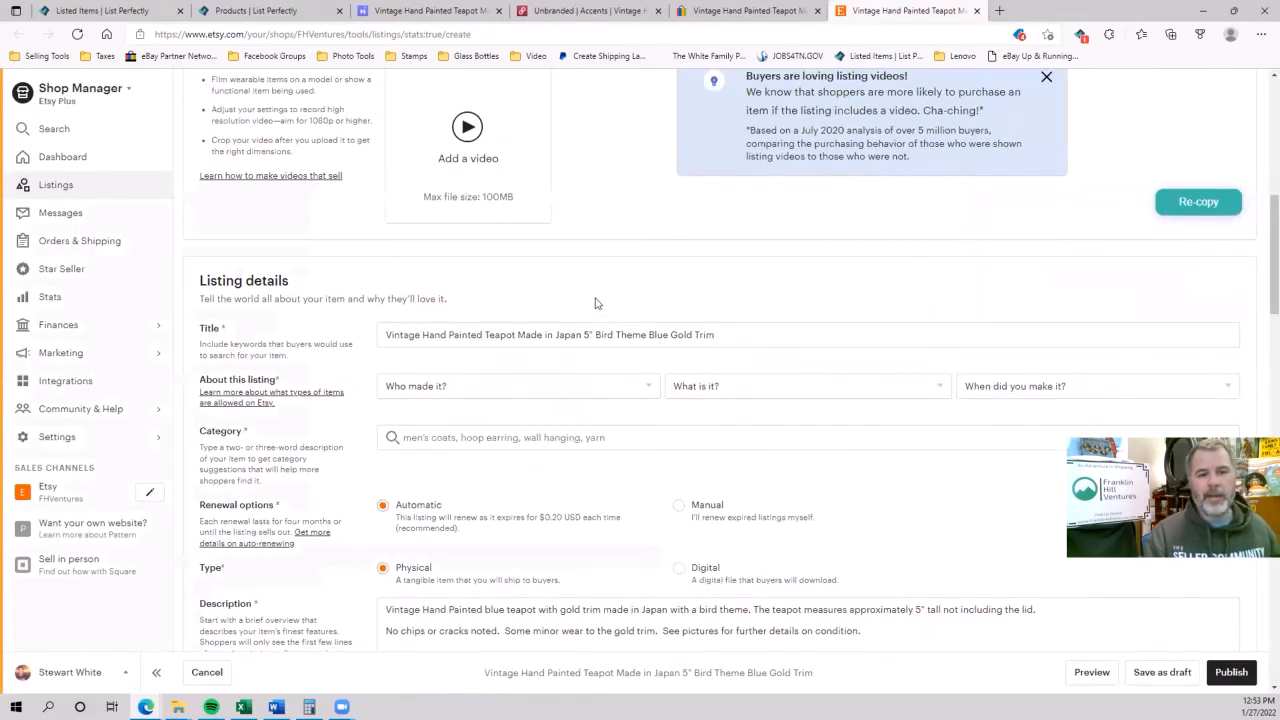
scroll(595, 303, "up", 5)
scroll(597, 304, "down", 3)
scroll(597, 304, "up", 5)
mouse_move(428, 222)
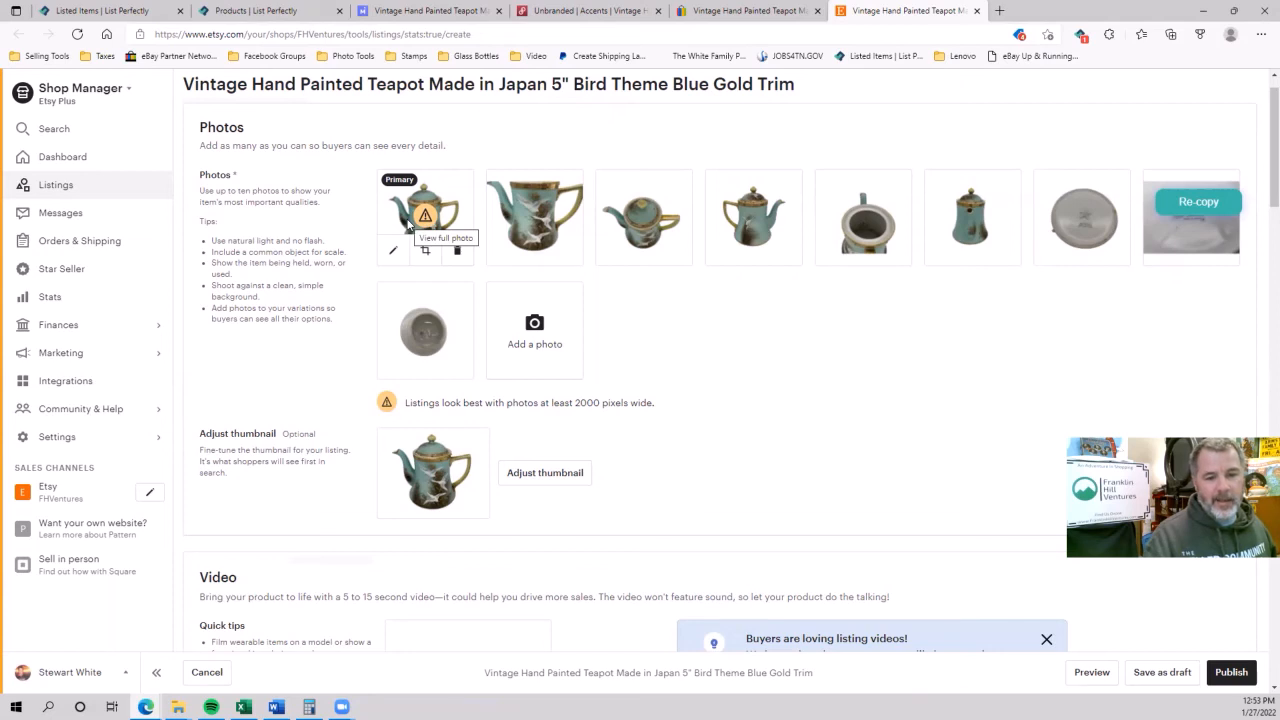
mouse_move(424, 322)
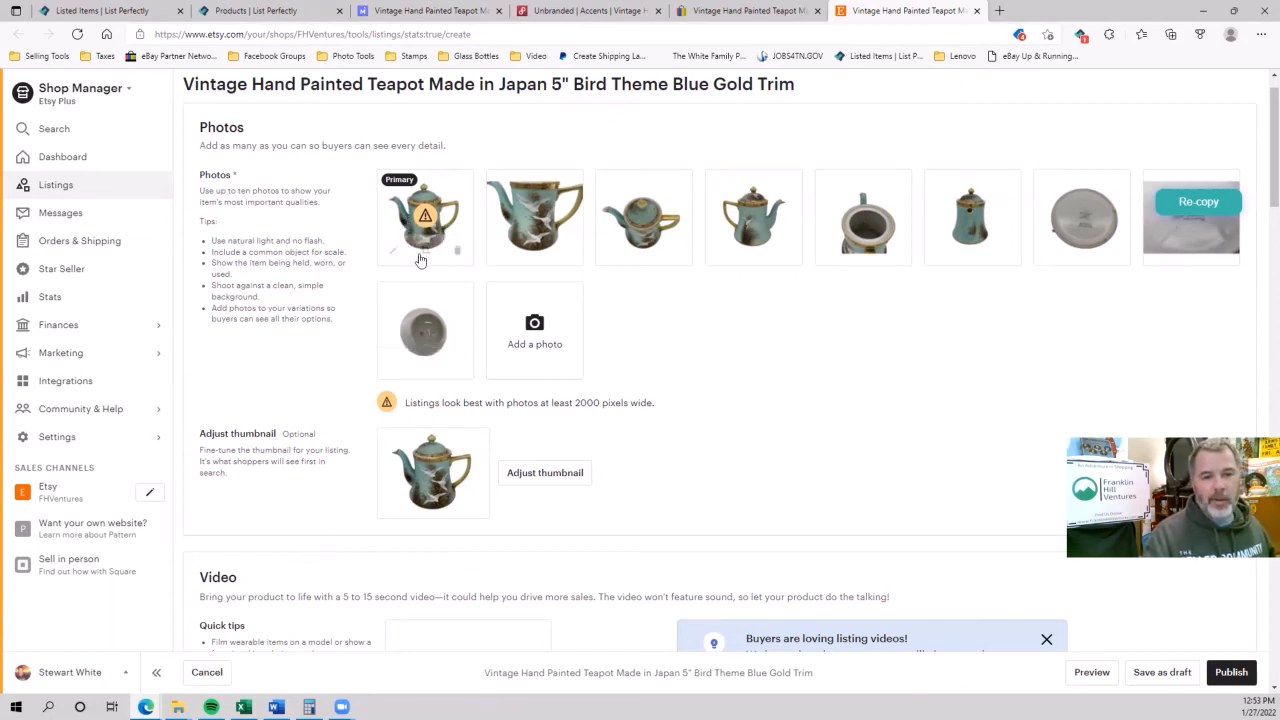
- Describe the Etsy item as made by another company or person, a finished product, made Before 2003
scroll(392, 350, "down", 2)
scroll(390, 363, "down", 4)
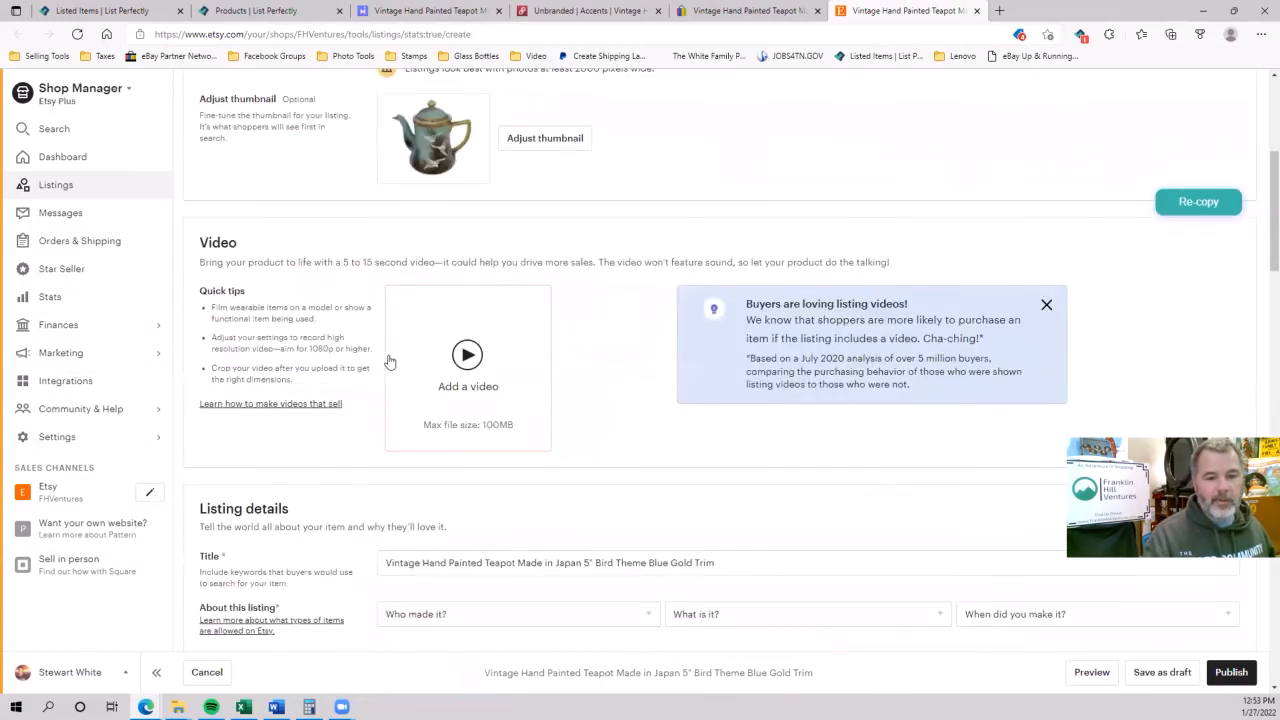
left_click(437, 332)
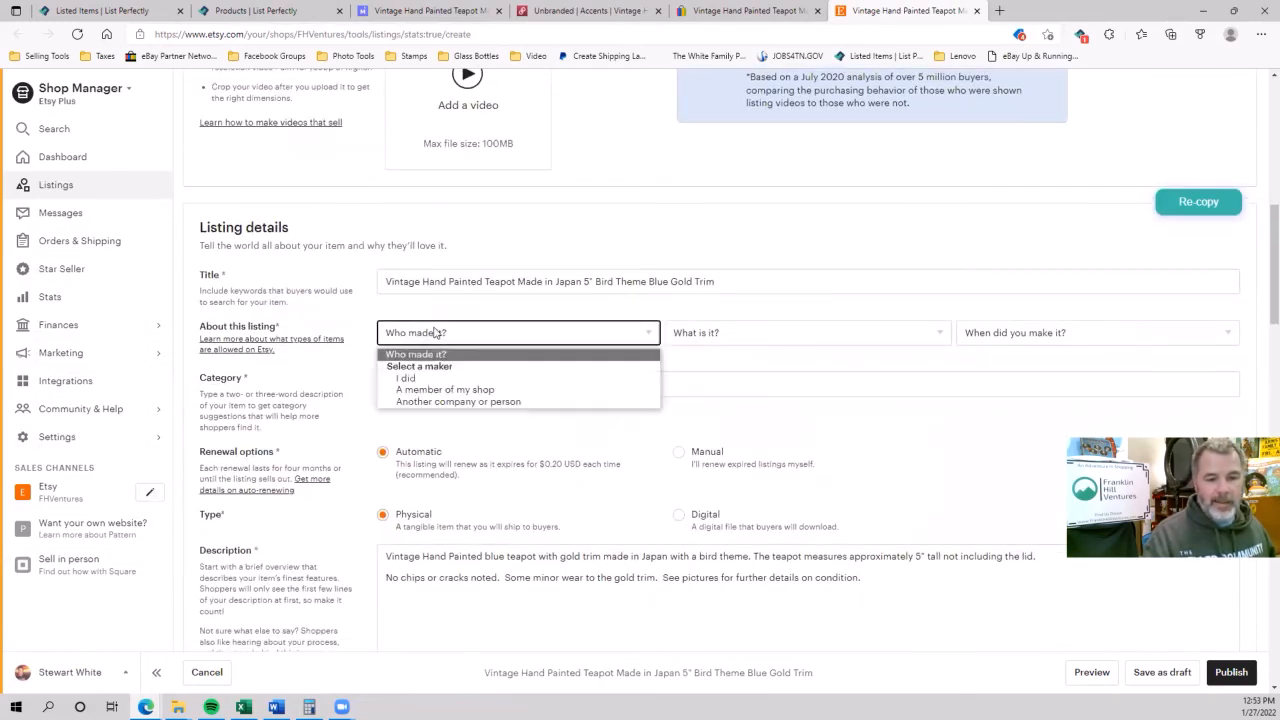
left_click(425, 402)
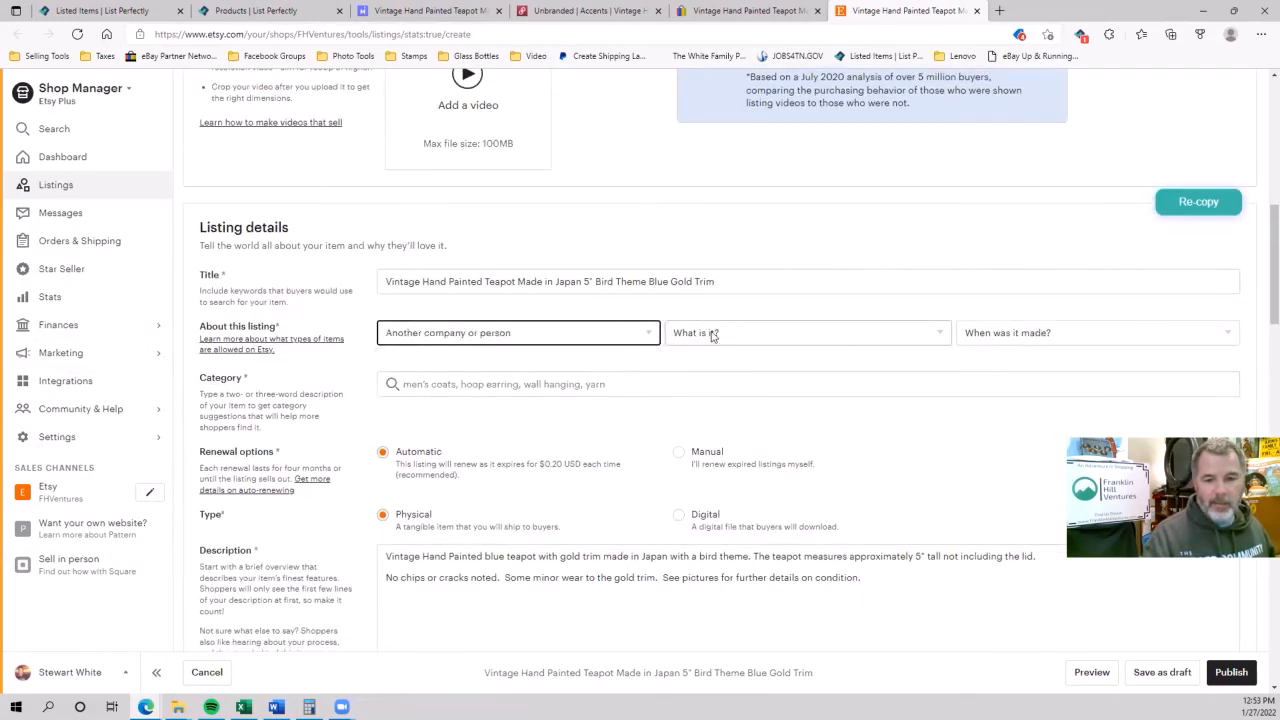
left_click(713, 335)
left_click(780, 380)
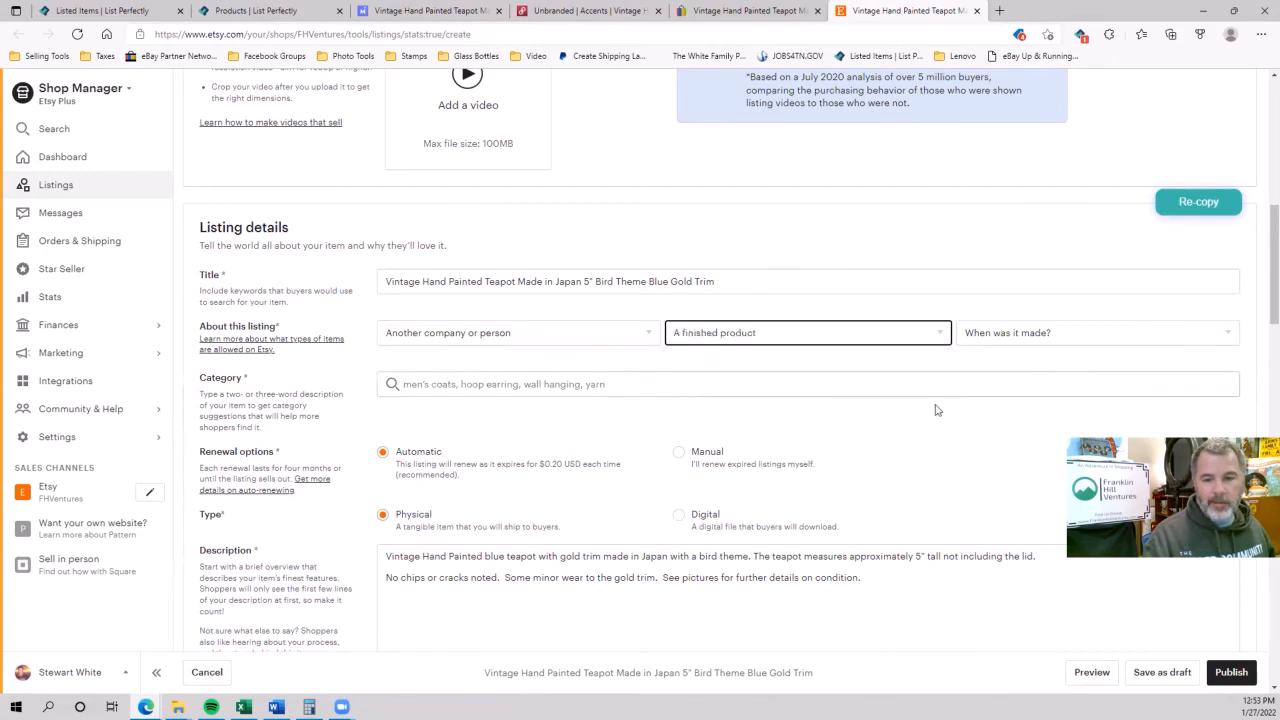
left_click(998, 334)
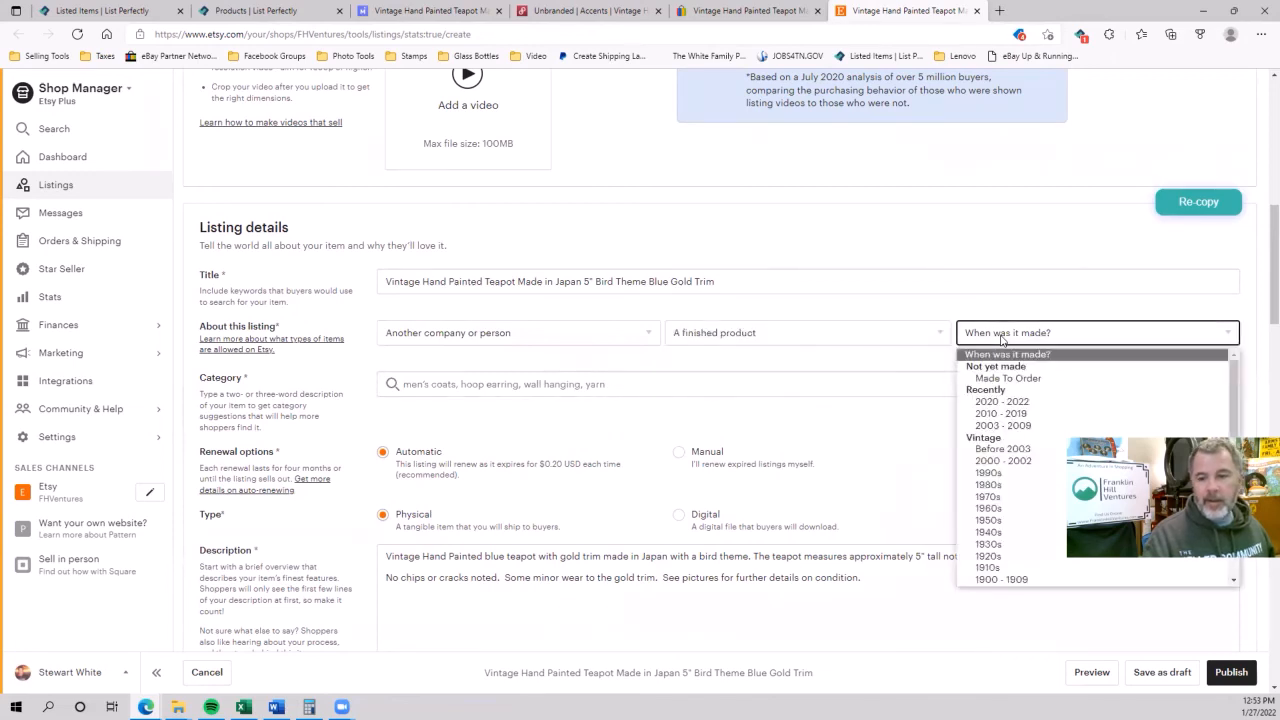
left_click(985, 451)
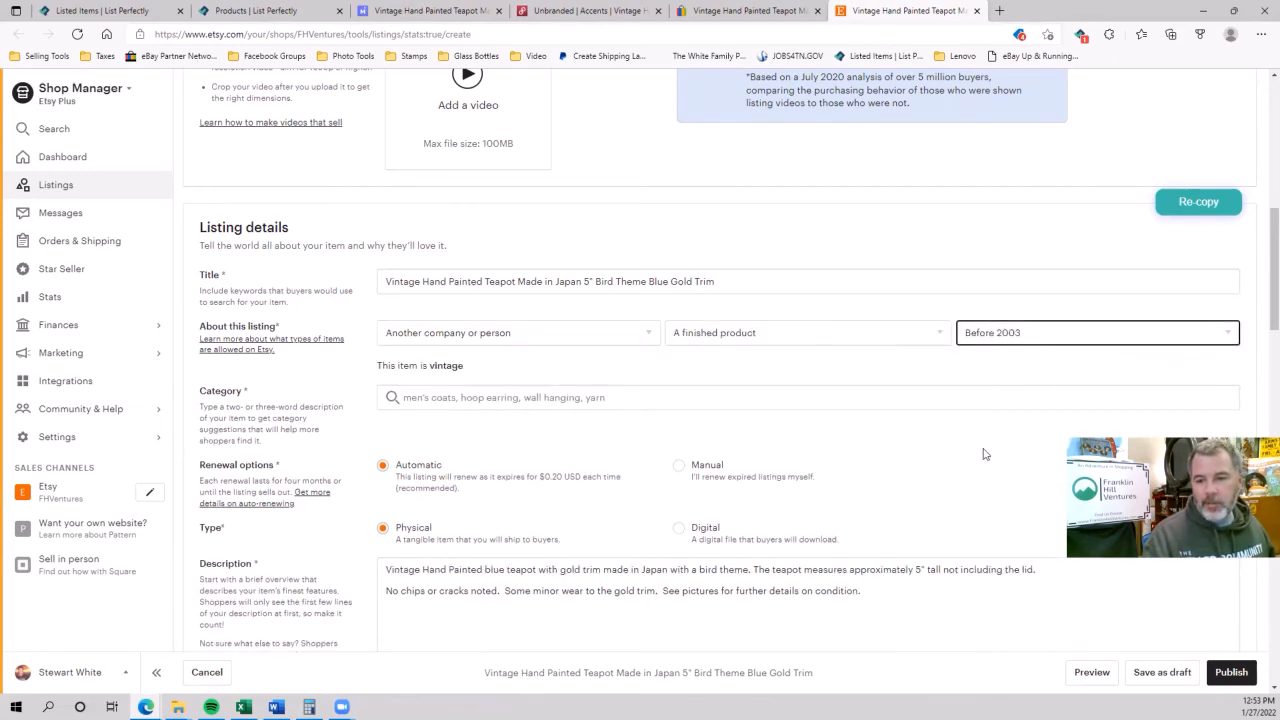
- Search the Etsy categories for Teapots and assign the listing to the Teapots category under Tea Makers
left_click(436, 398)
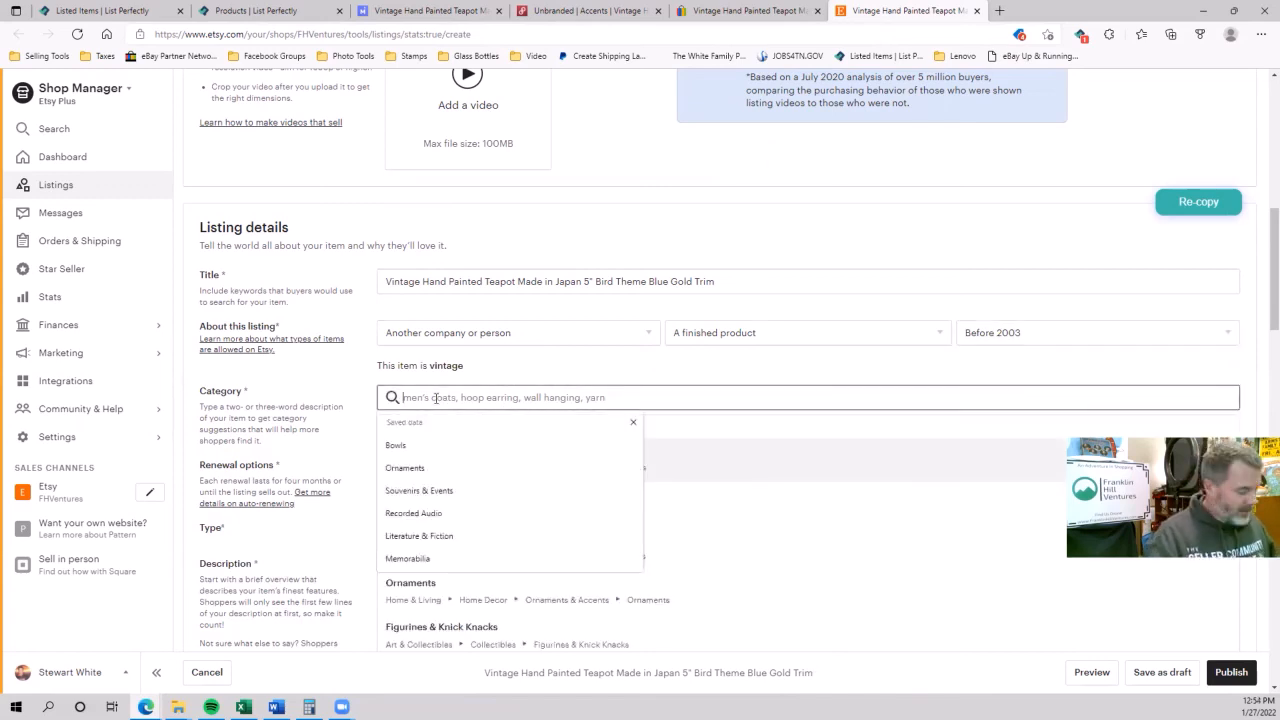
type("treasp")
key("BackSpace")
key("BackSpace")
key("BackSpace")
key("BackSpace")
key("BackSpace")
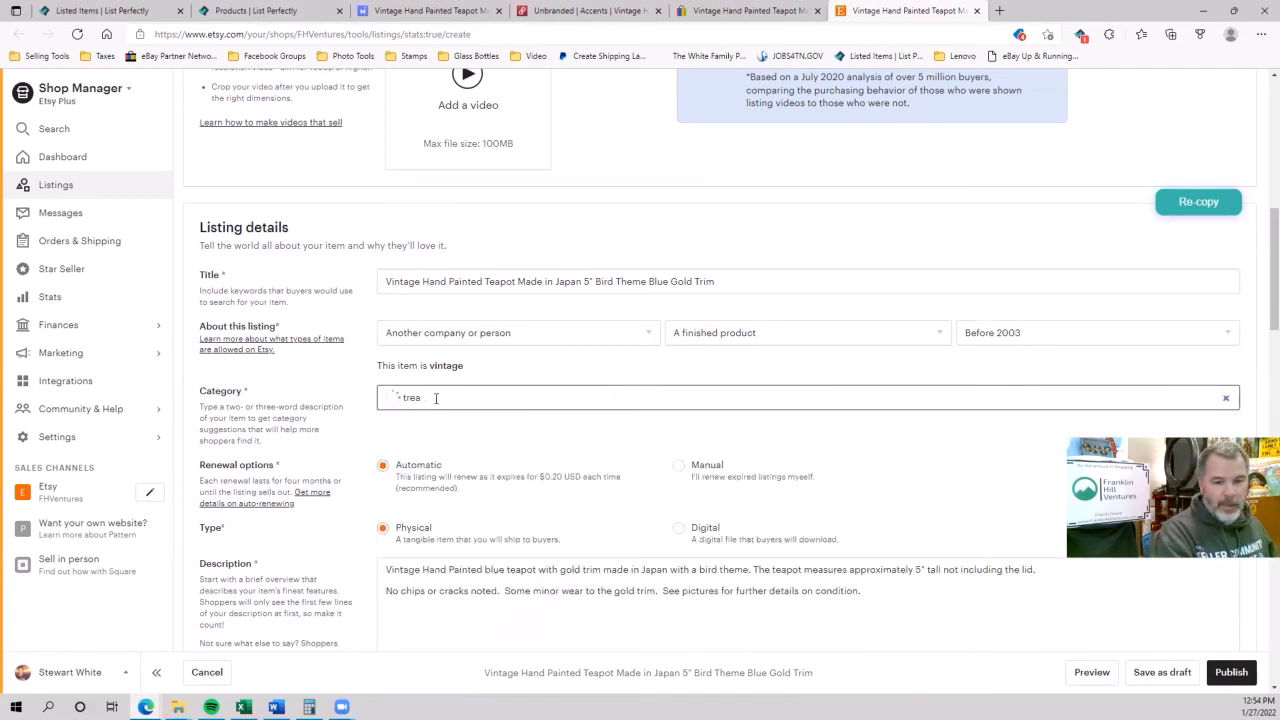
type("eapots")
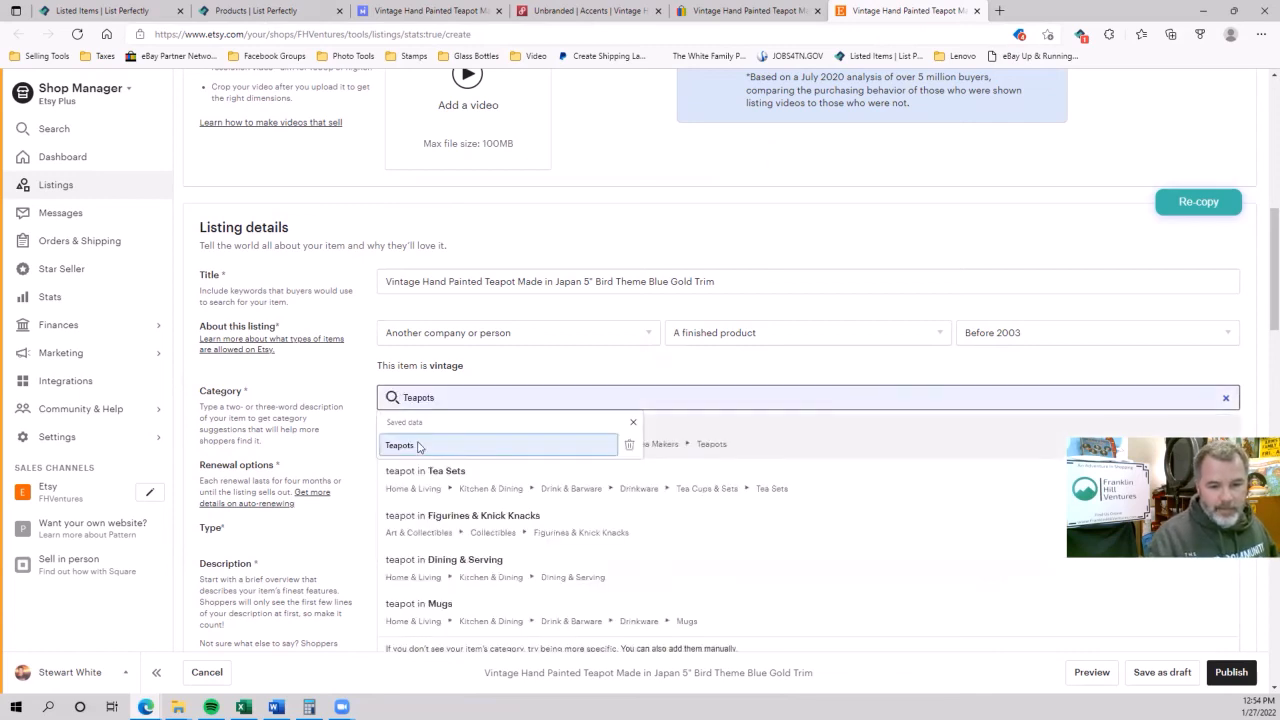
left_click(417, 445)
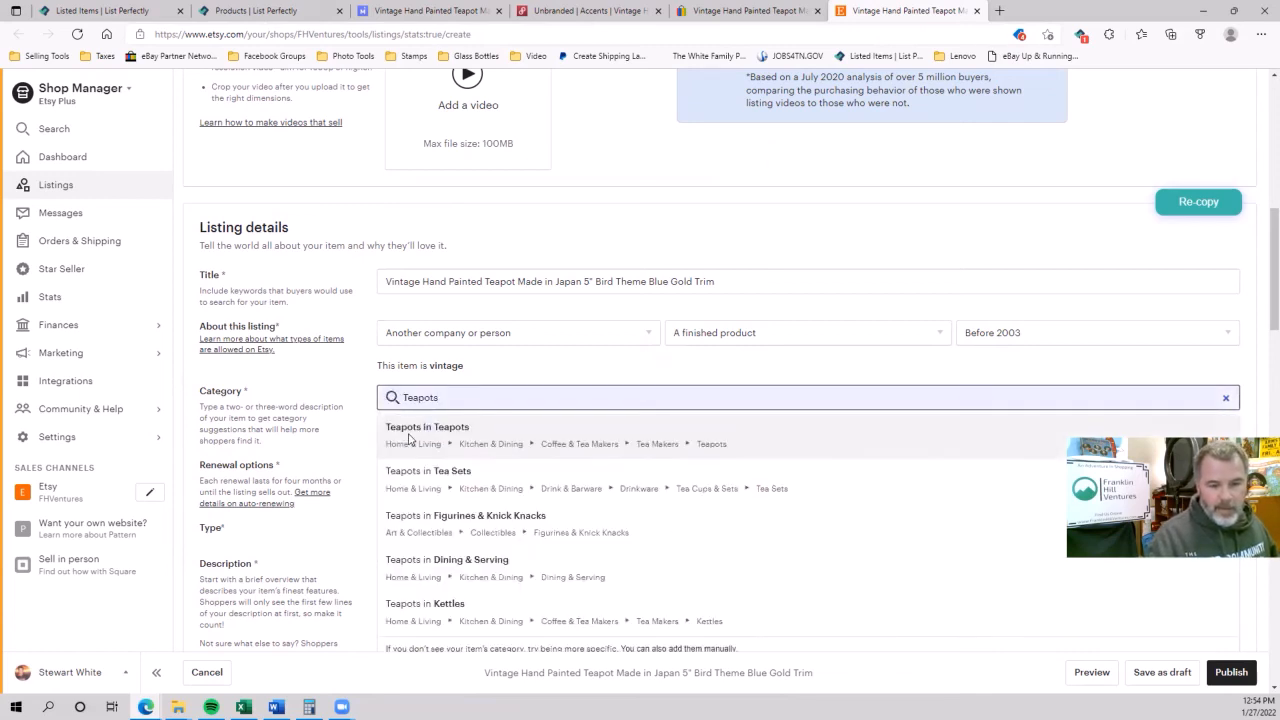
left_click(417, 440)
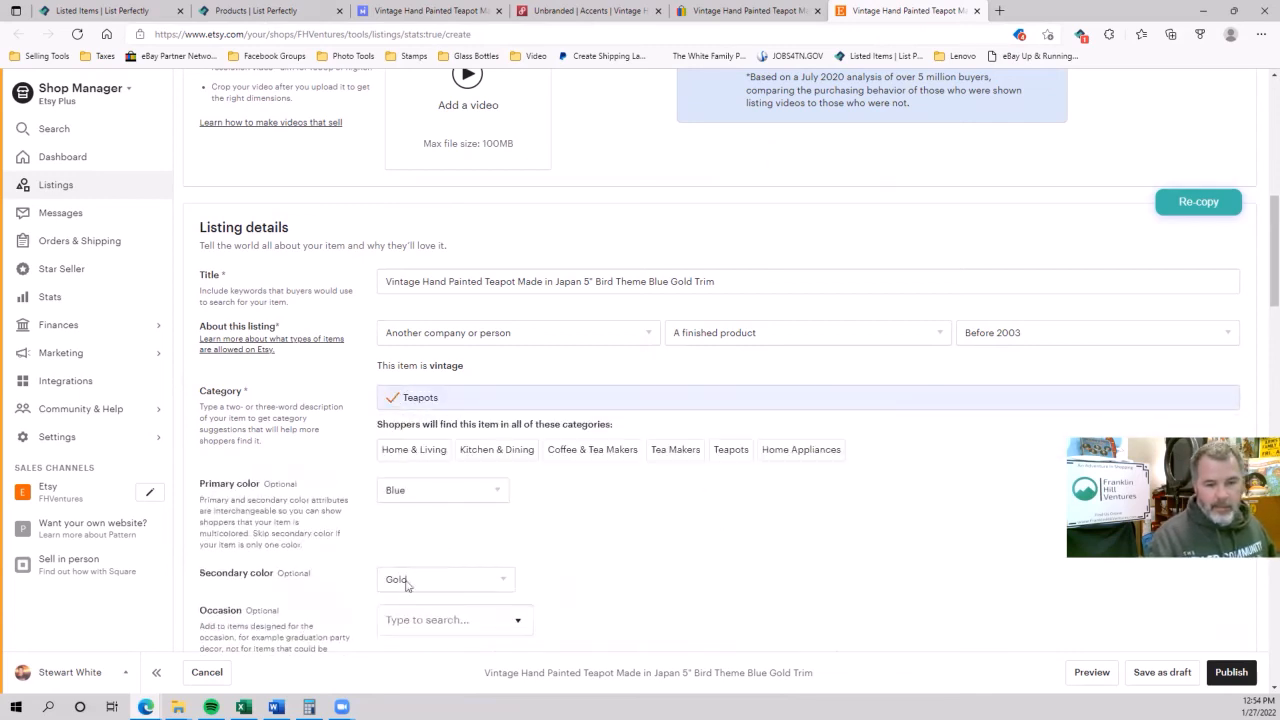
- Assign the Etsy teapot listing to the Dinnerware & China shop section
scroll(405, 600, "down", 6)
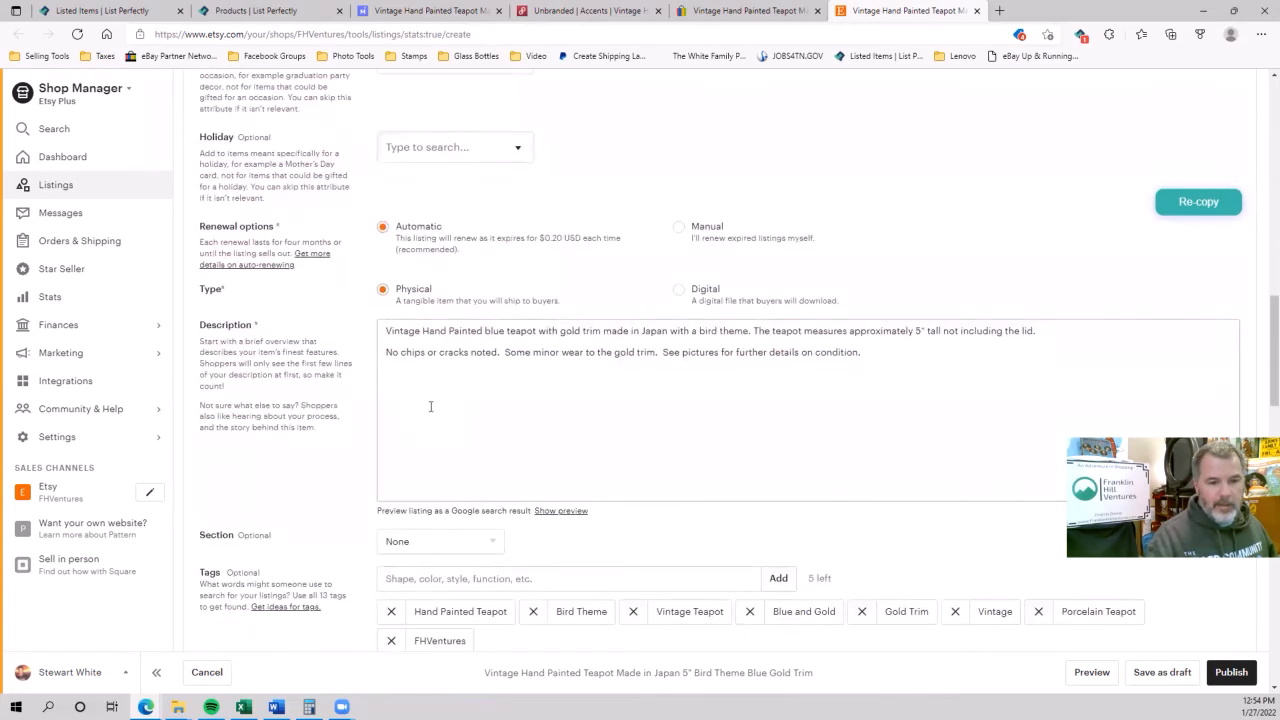
left_click(430, 545)
left_click(425, 474)
- Choose Standard Shipping w/ Parcel Post as the shipping option and publish the Etsy listing, accepting the listing fee
scroll(380, 480, "down", 3)
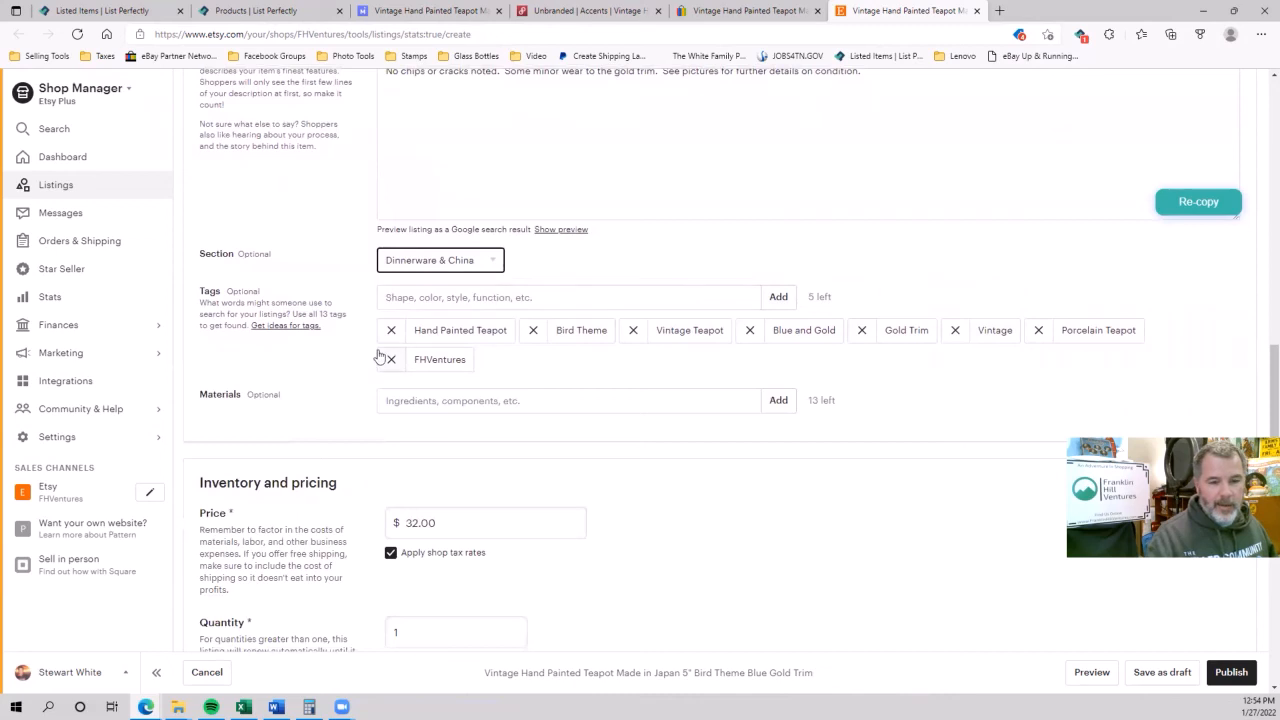
scroll(352, 467, "down", 5)
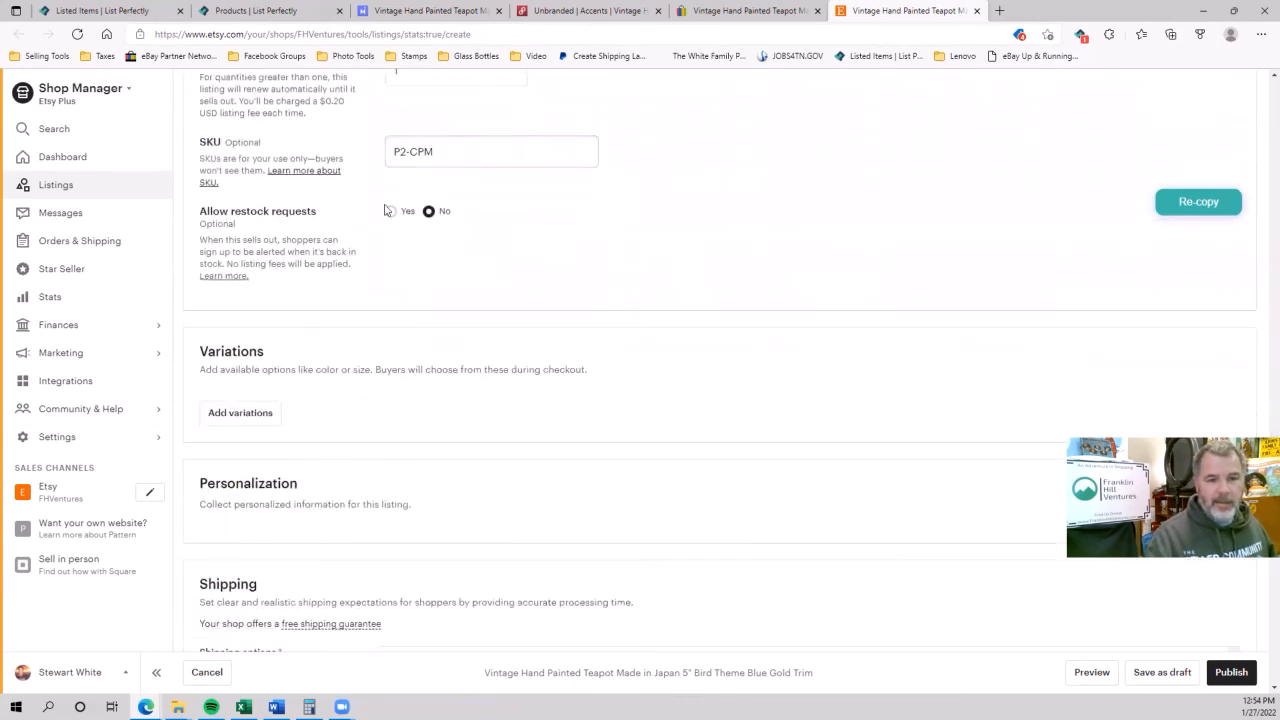
scroll(387, 210, "down", 3)
left_click_drag(397, 386, 415, 420)
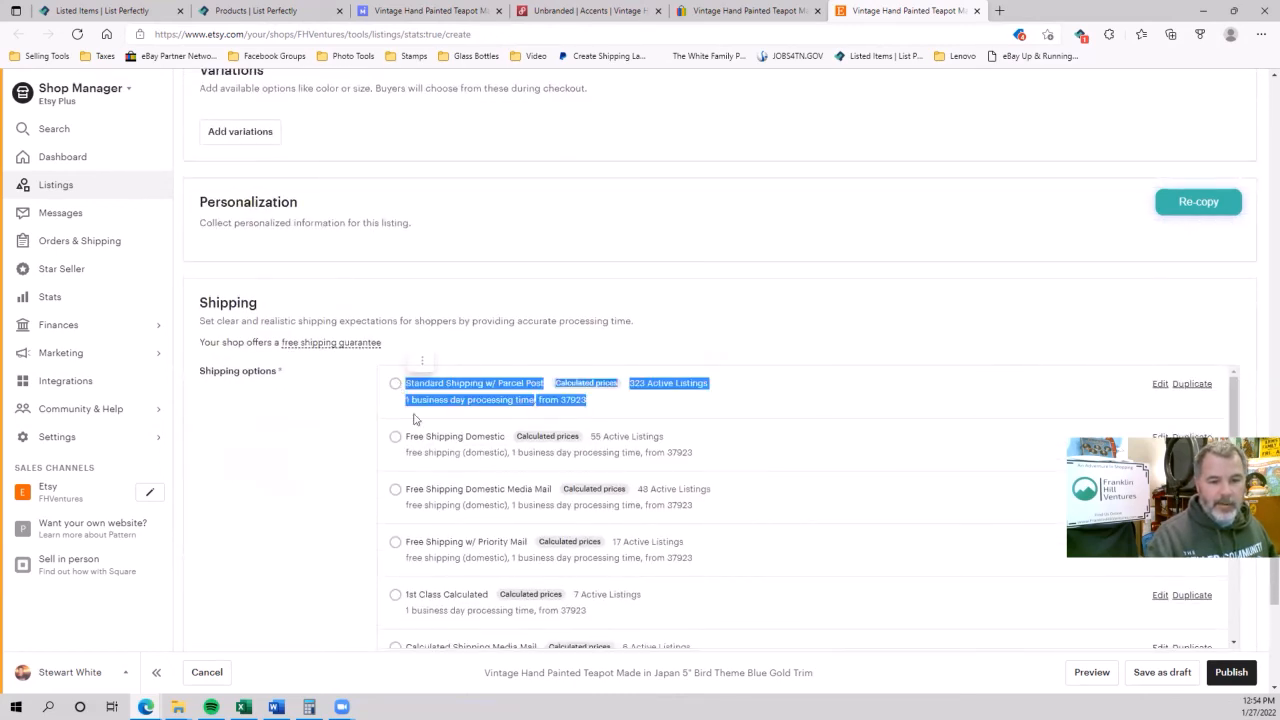
left_click(395, 386)
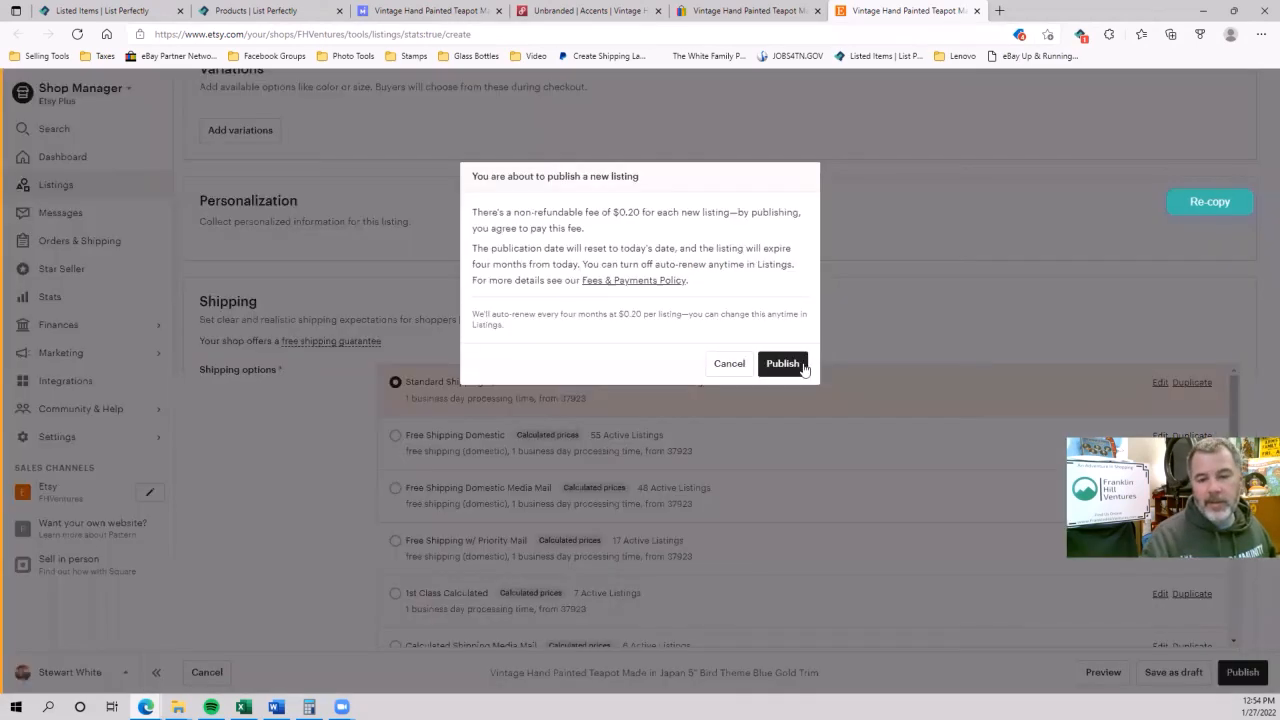
left_click(799, 363)
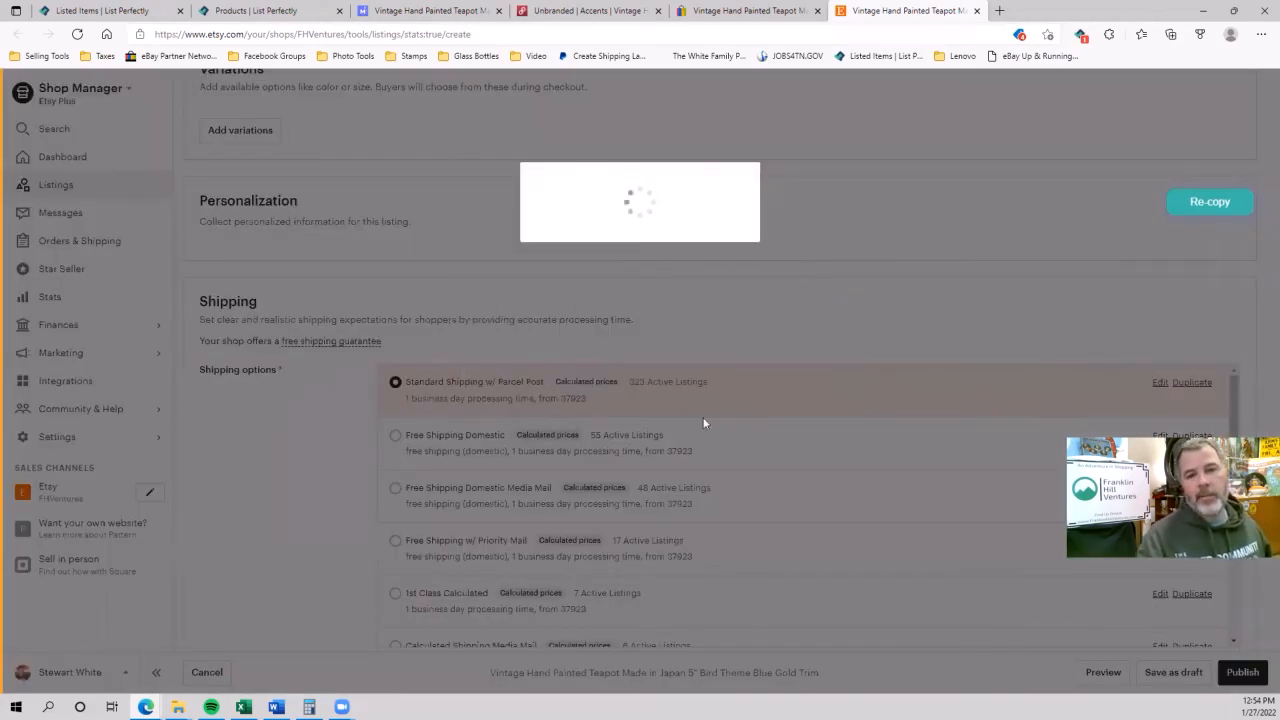
- Close the published eBay, Poshmark, Mercari and Etsy teapot listings to return to the List Perfectly product page
left_click(733, 7)
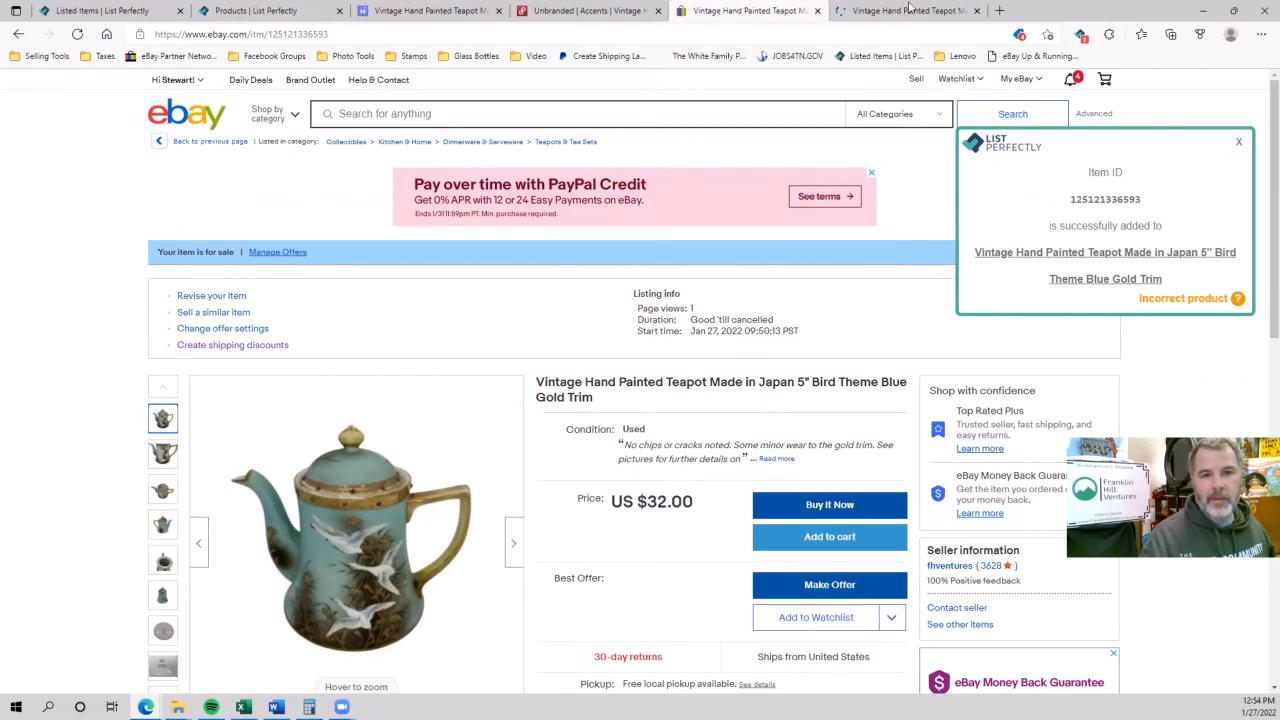
left_click(817, 10)
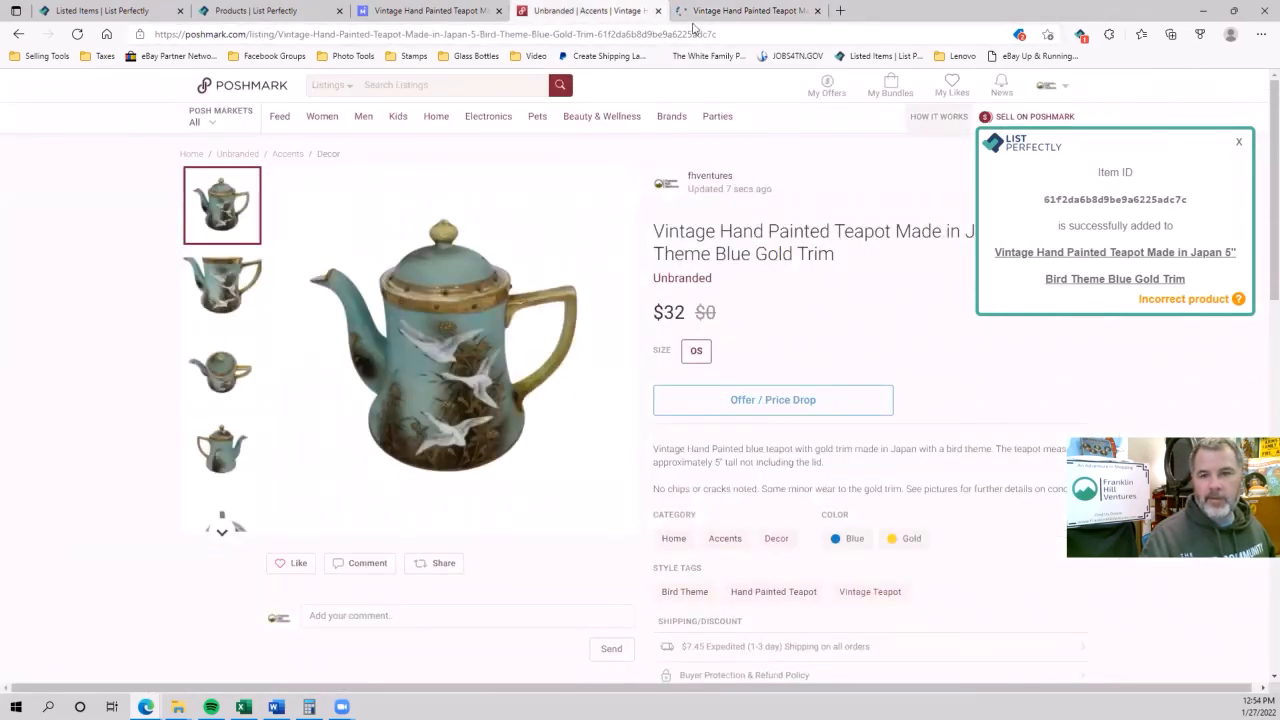
left_click(659, 11)
left_click(430, 10)
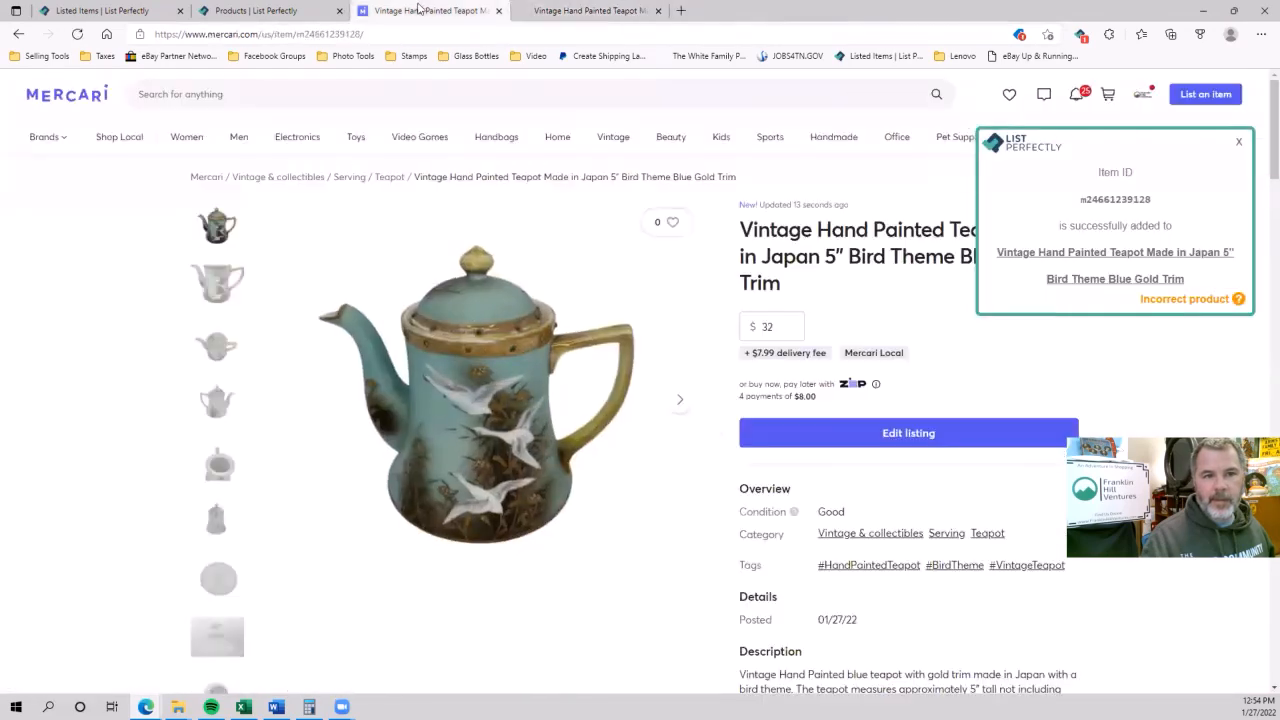
left_click(498, 10)
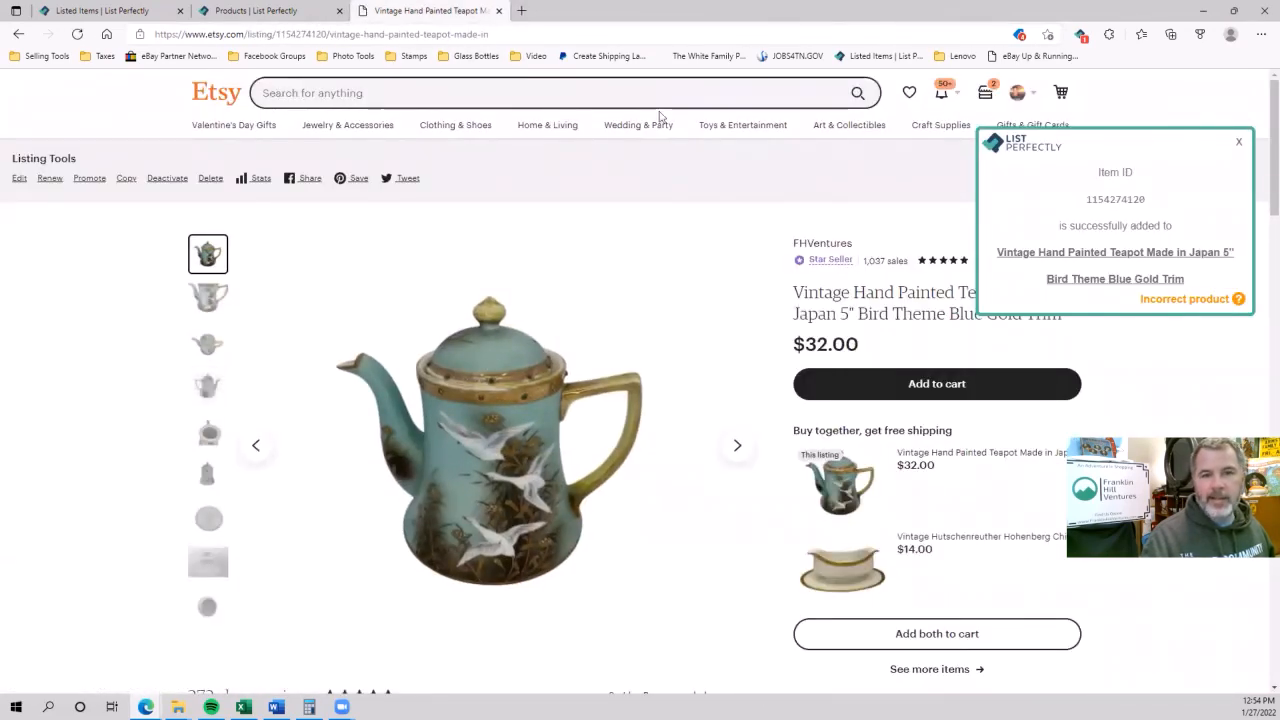
left_click(499, 11)
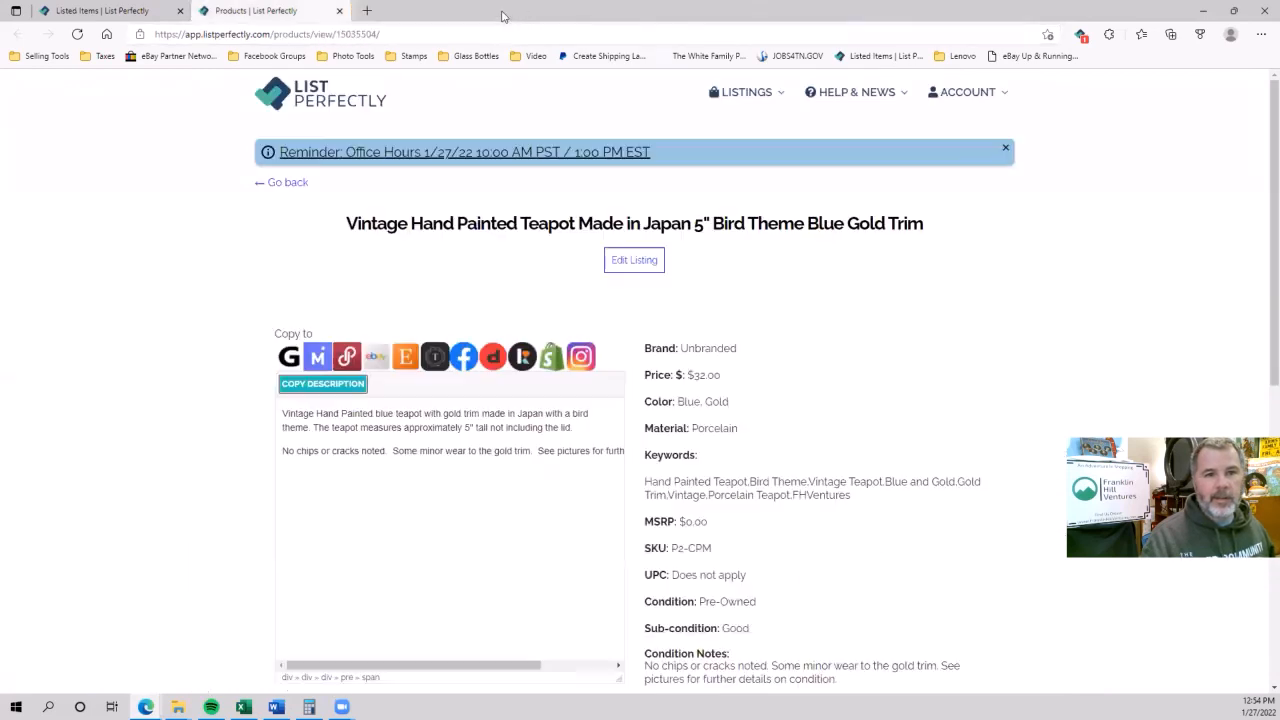
- Leave the teapot's product page for the List Perfectly listings area
left_click(746, 92)
left_click(735, 166)
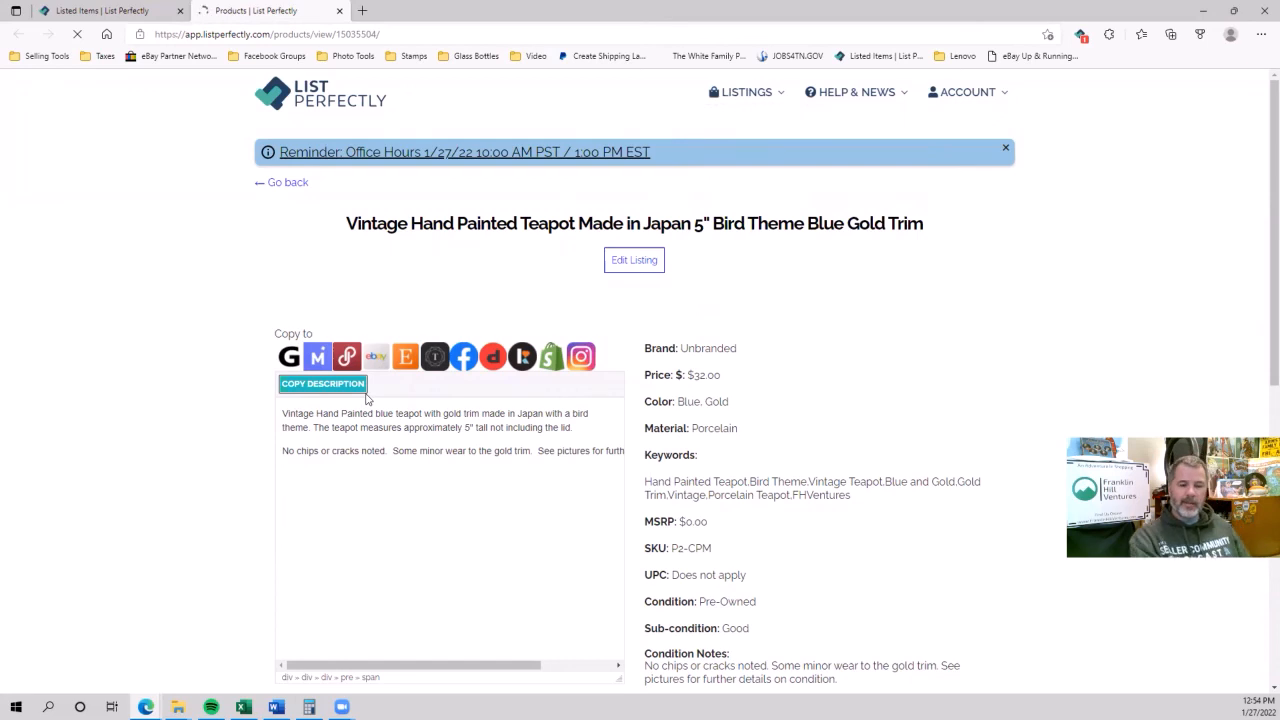